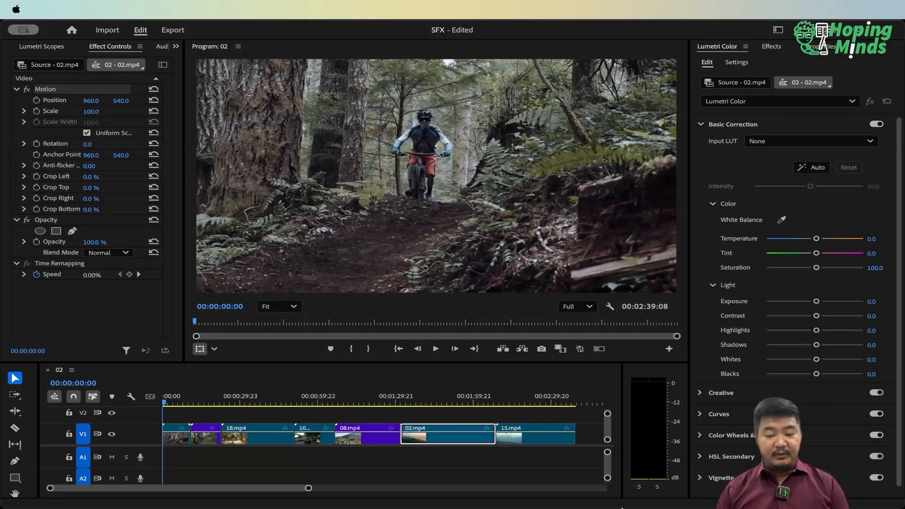
Play the sequence from the start through clip 19.mp4 and into 16.mp4 to review their pacing
left_click(479, 483)
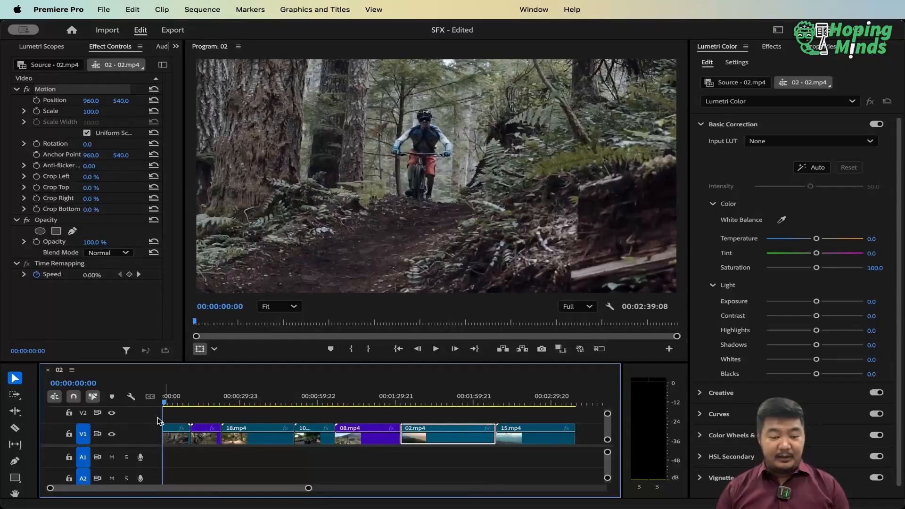
key("minus")
key("equal")
key("equal")
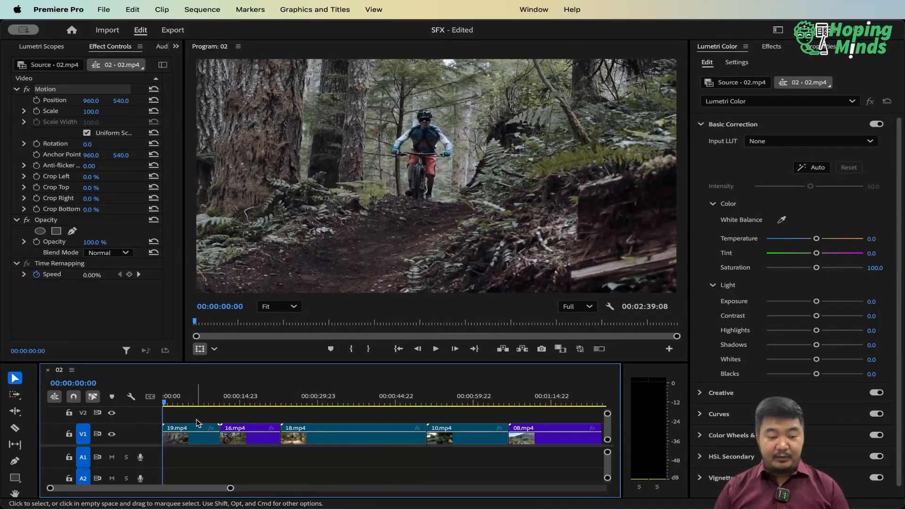
left_click(196, 414)
key("space")
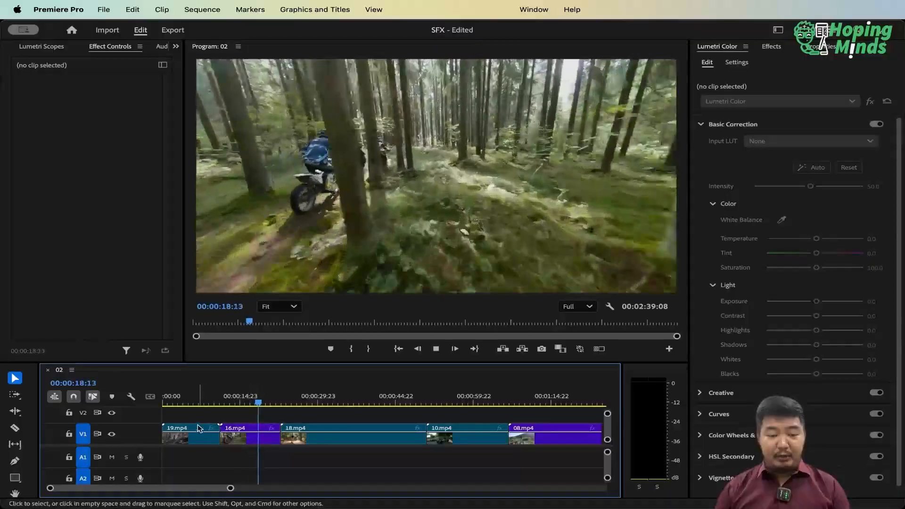
key("space")
Try a speed of 150% on clip 19.mp4 and play it back from the start of the sequence
left_click(195, 402)
left_click(191, 441)
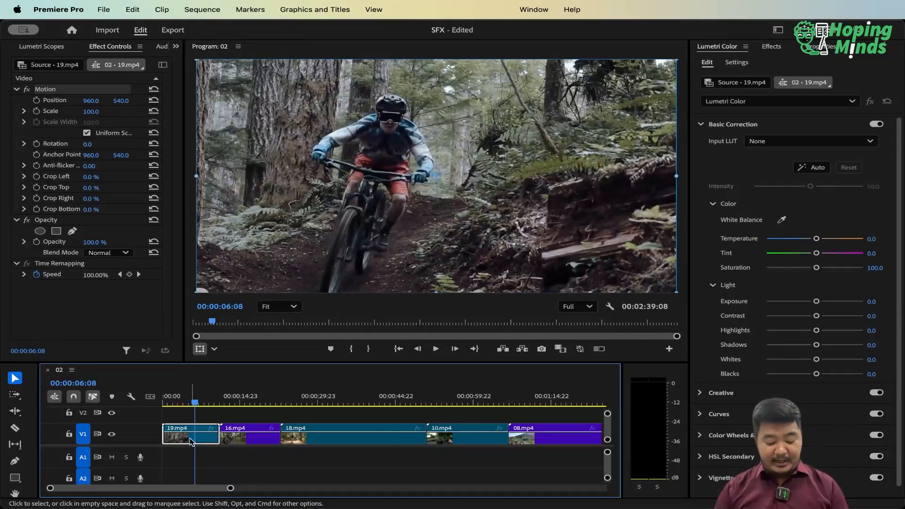
key("super+r")
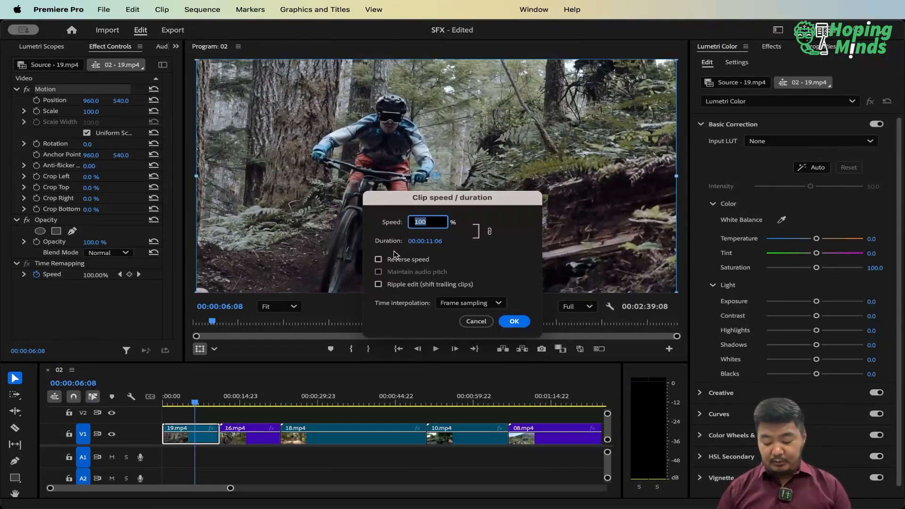
type("150")
key("Return")
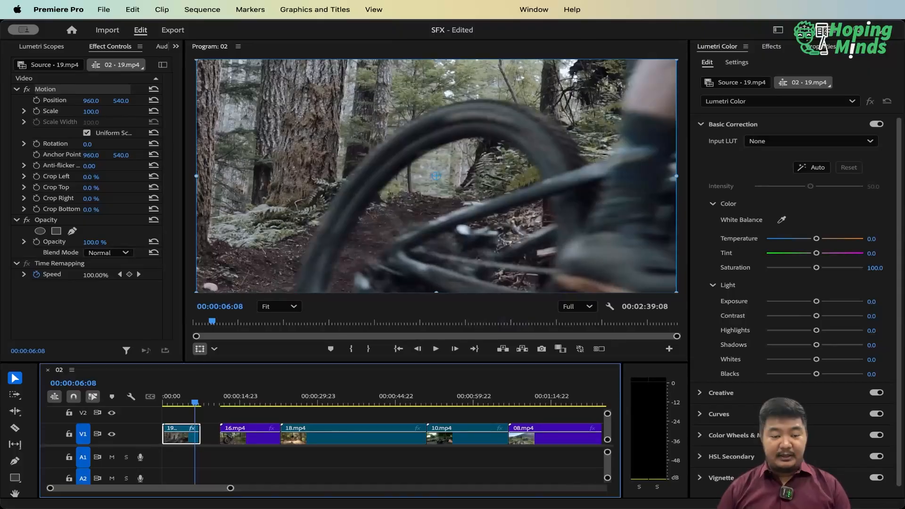
key("Home")
key("space")
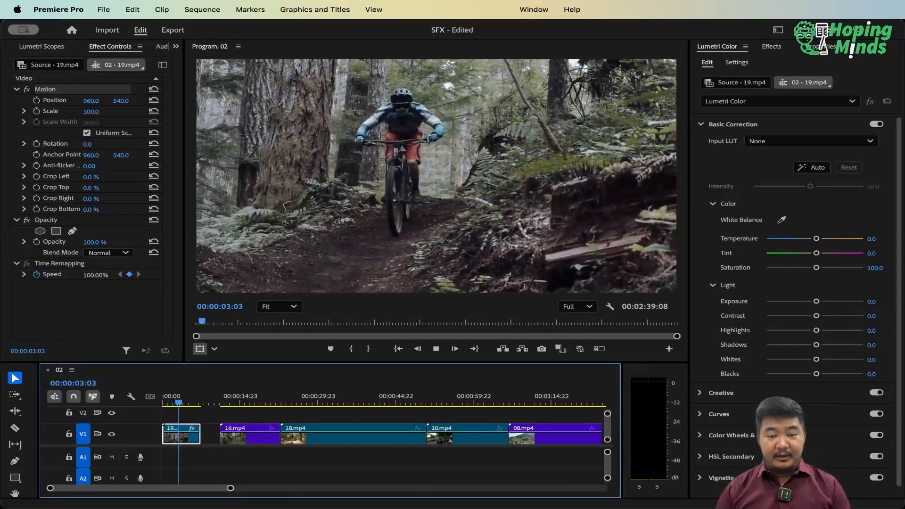
key("space")
Try speeding up clip 19.mp4 to about half its original length and play it back
key("super+r")
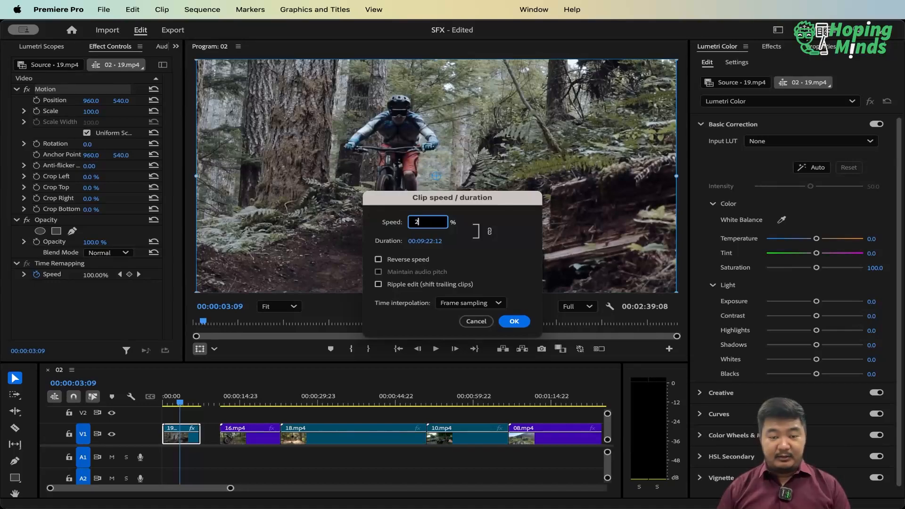
key("Return")
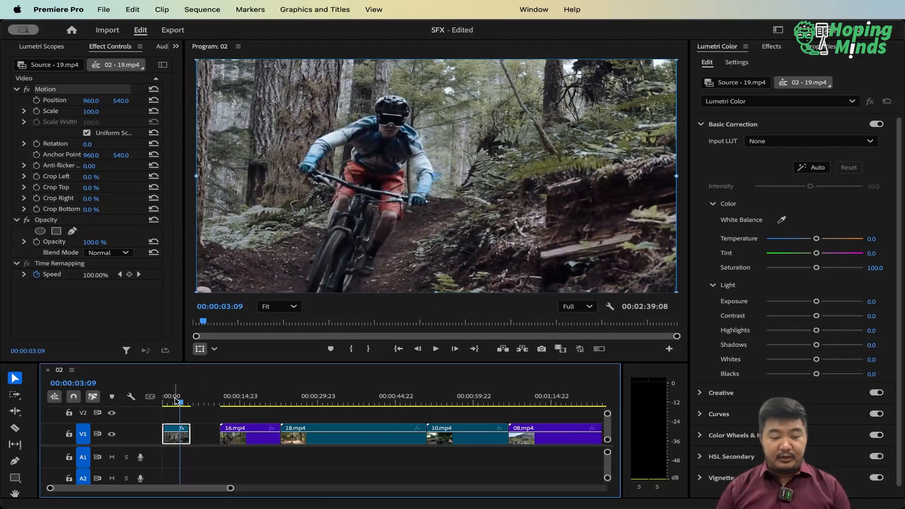
key("Home")
key("space")
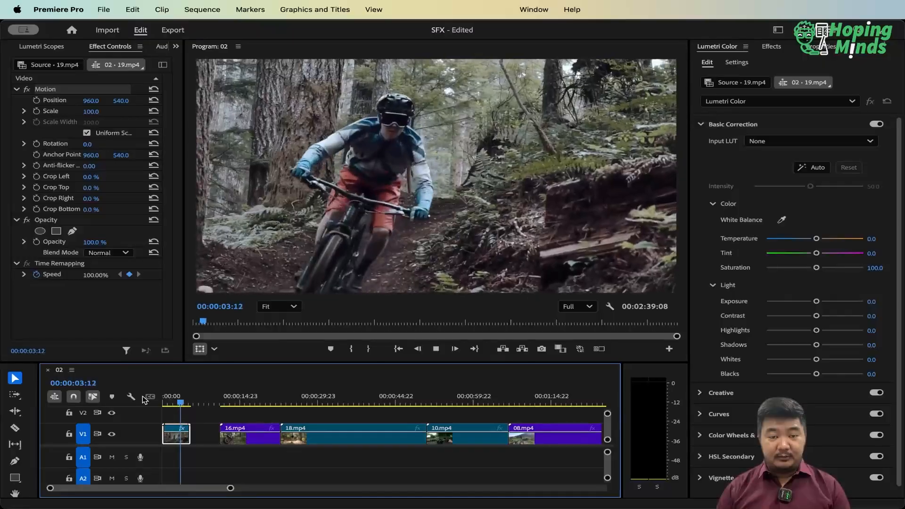
key("space")
Set the speed of clip 19.mp4 to 250% and close the gap before clip 16.mp4
key("super+r")
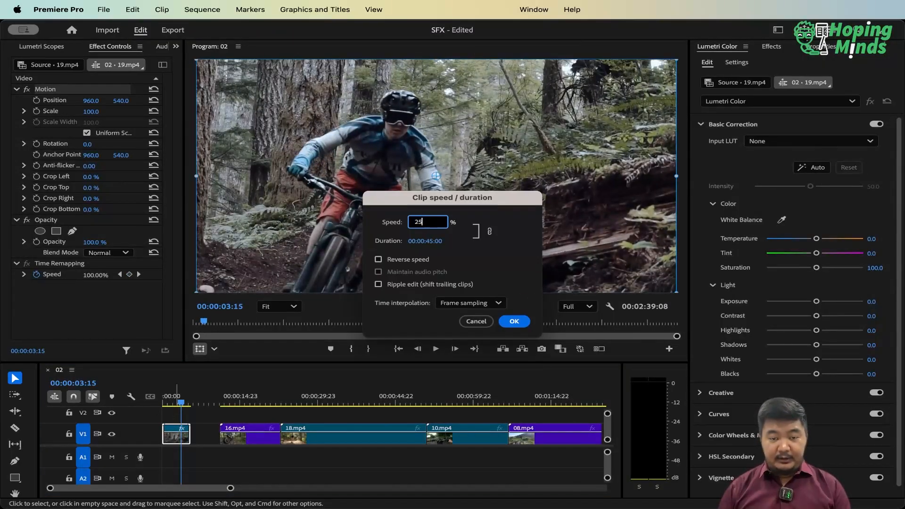
type("250")
key("Return")
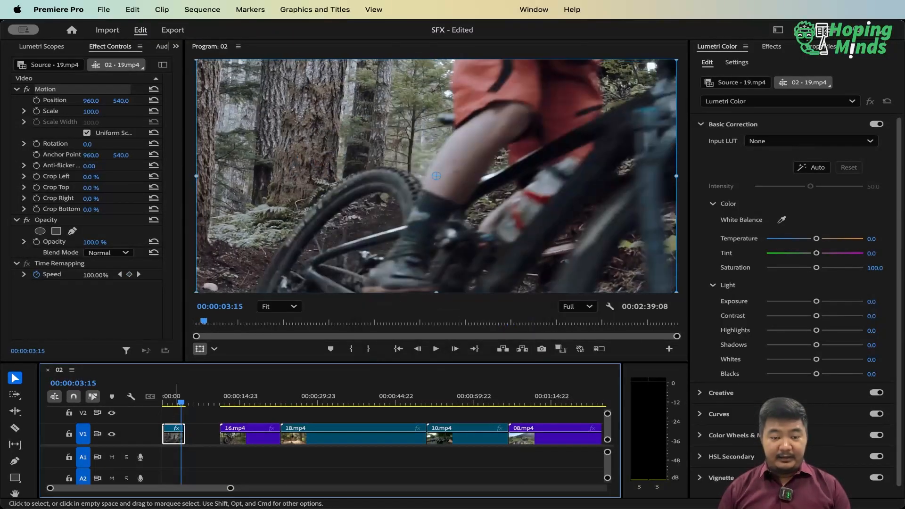
left_click(195, 441)
key("Delete")
Play the sequence repeatedly from the start to check clip 19.mp4's pace and its cut to 16.mp4
key("Home")
key("equal")
key("equal")
key("equal")
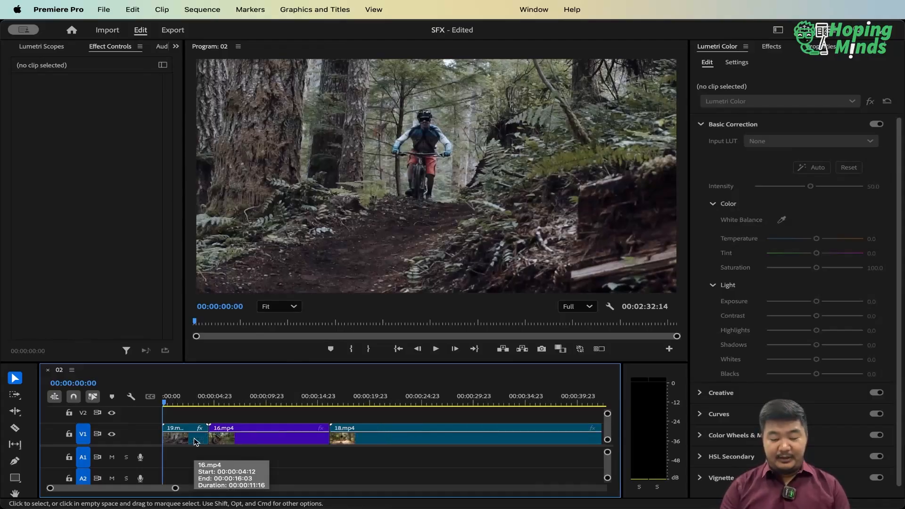
key("space")
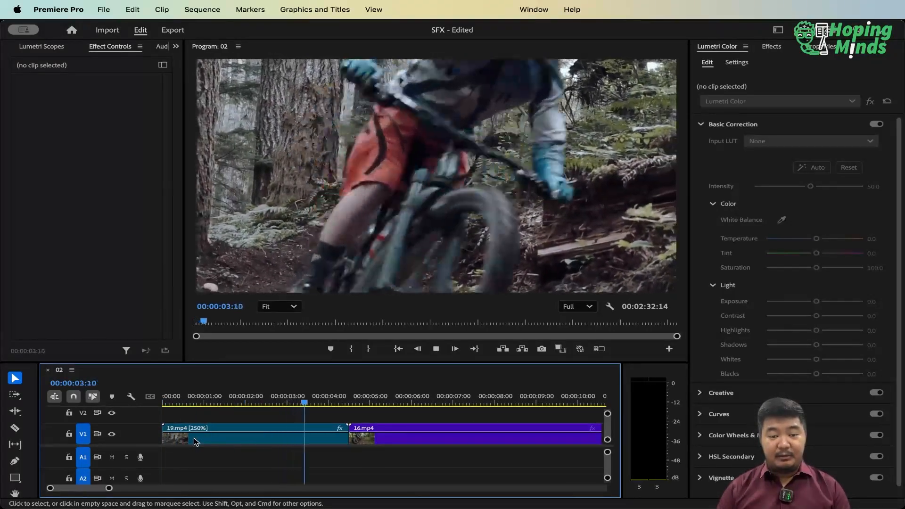
left_click_drag(222, 404, 143, 411)
key("space")
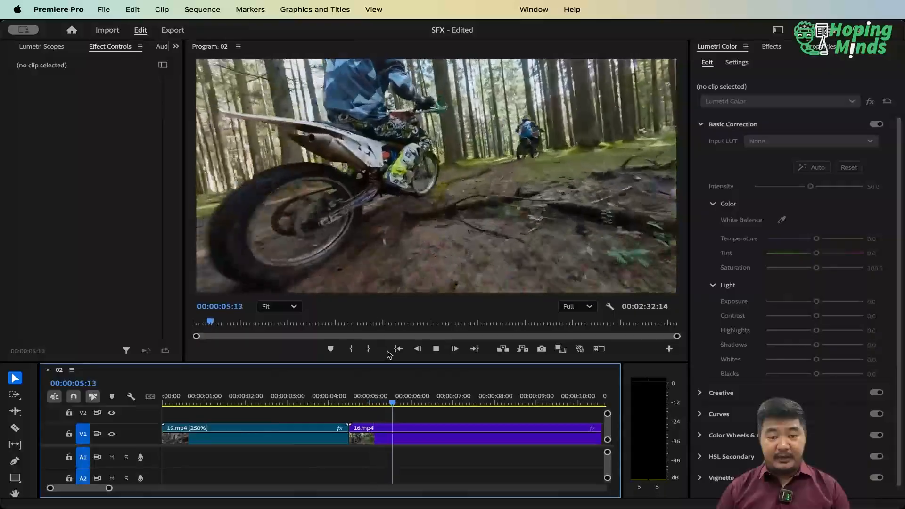
key("minus")
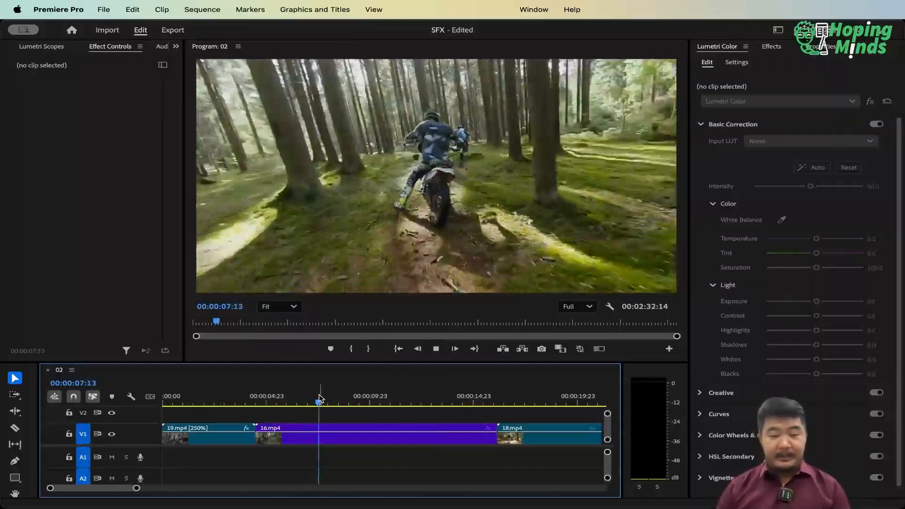
key("space")
left_click_drag(250, 400, 148, 409)
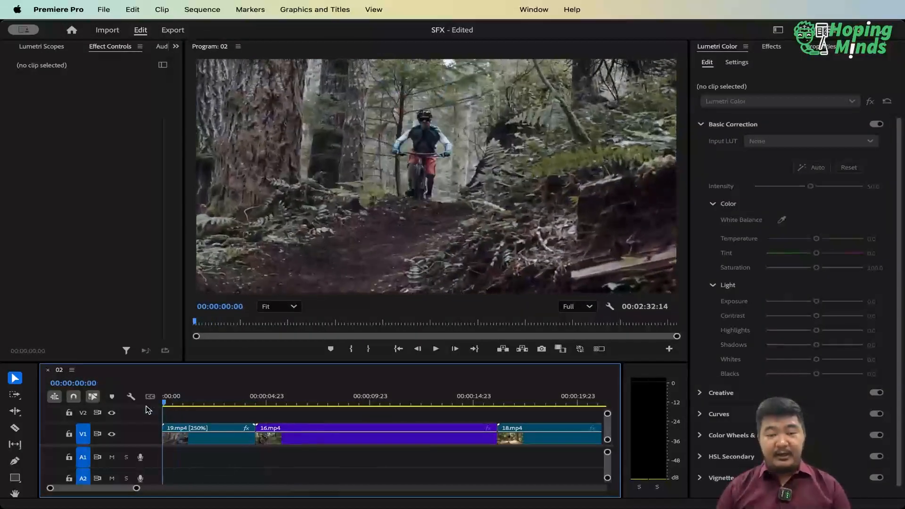
key("space")
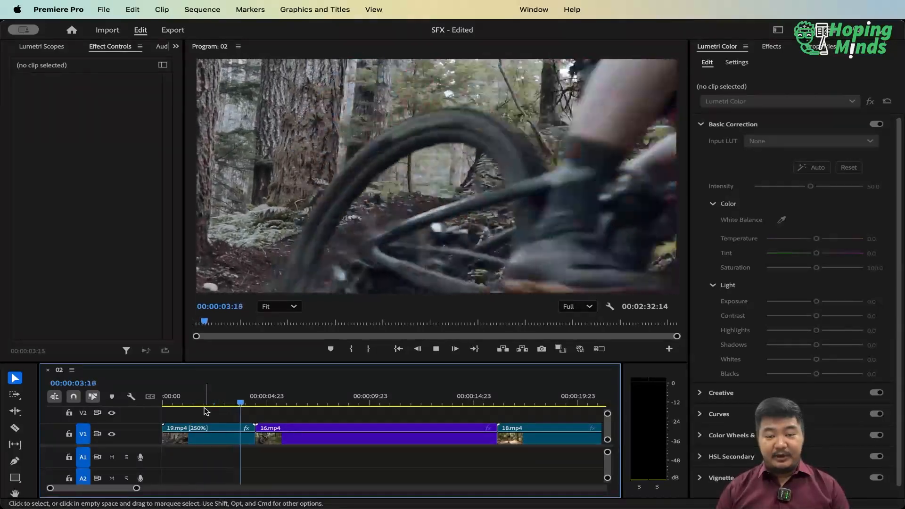
key("space")
Split clip 16.mp4 at 00:00:05:15 and remove its opening part, closing the gap after 19.mp4
left_click_drag(247, 402, 279, 401)
left_click(277, 433)
key("super+k")
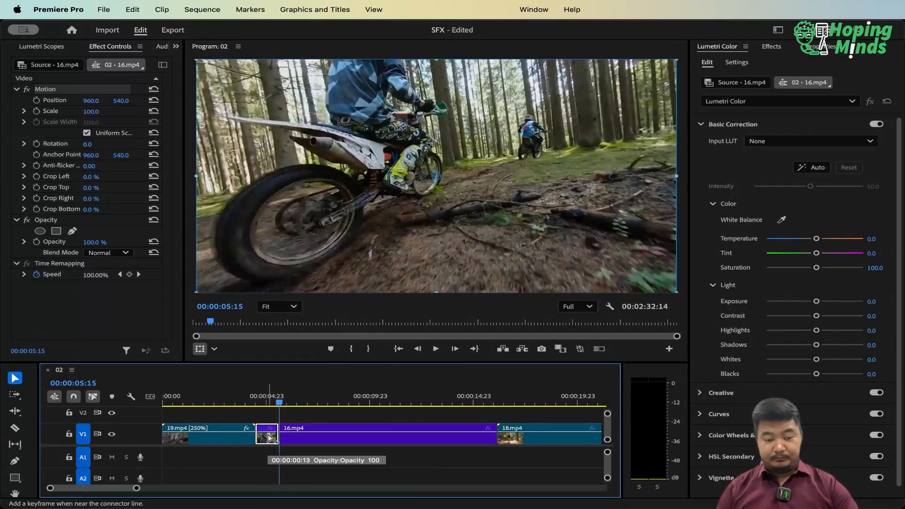
key("Delete")
left_click(267, 434)
key("Delete")
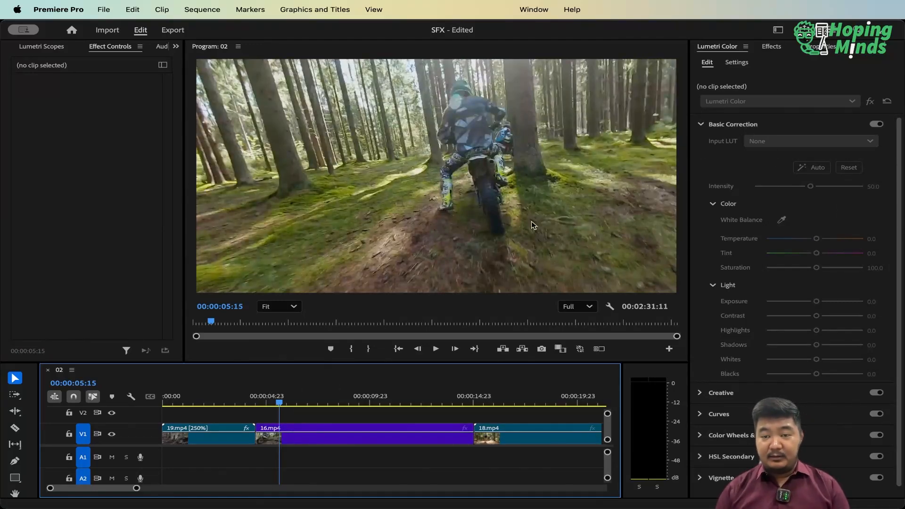
Apply the Push slide transition at the end of clip 19.mp4, at its cut to 16.mp4
key("Up")
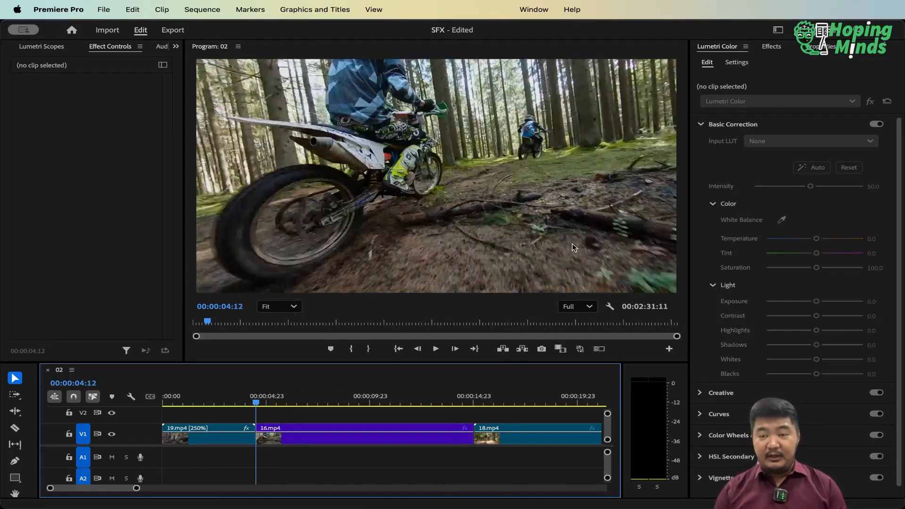
left_click(771, 47)
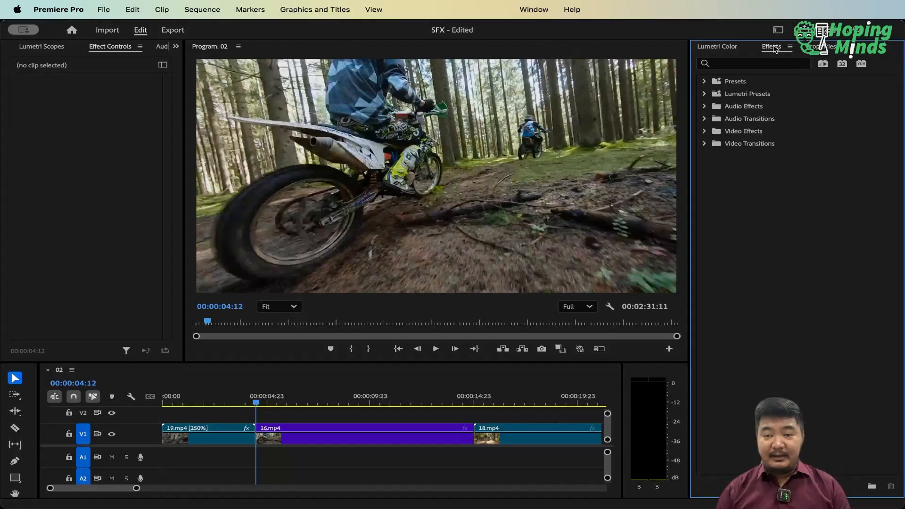
left_click(705, 144)
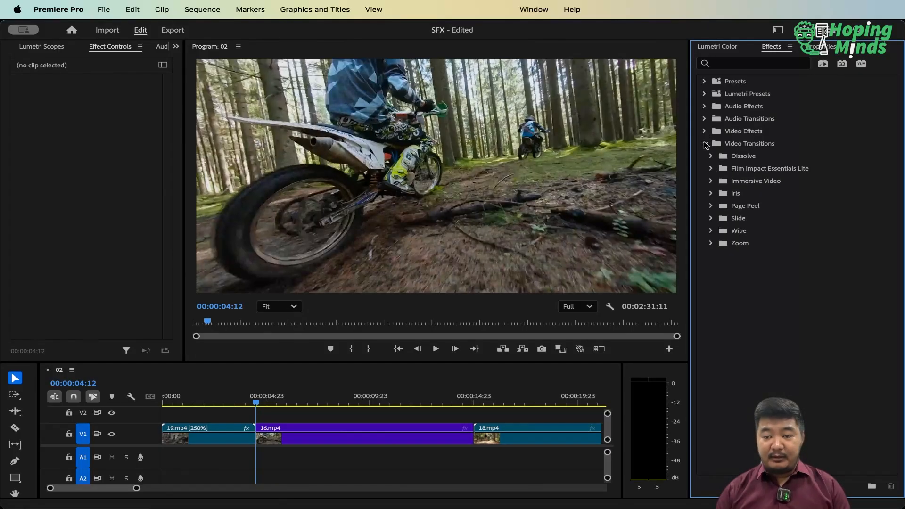
left_click(711, 218)
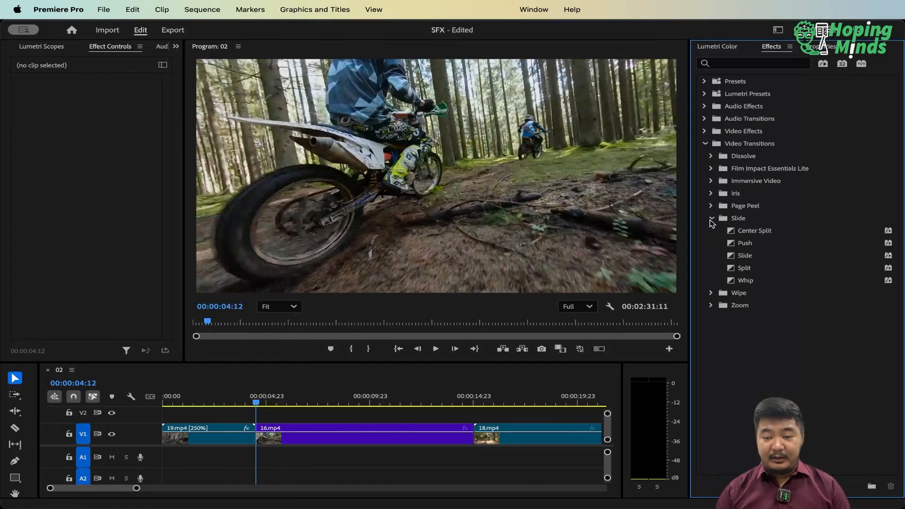
left_click_drag(746, 243, 729, 256)
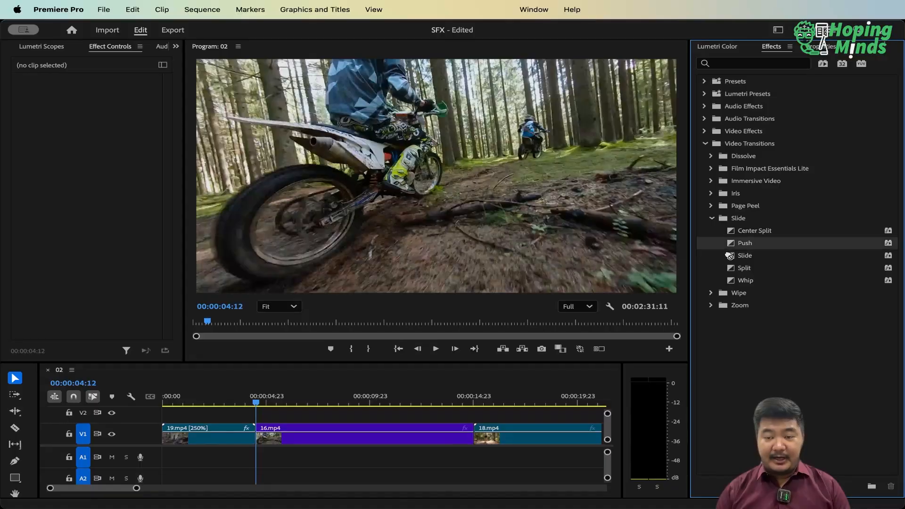
left_click_drag(366, 376, 260, 442)
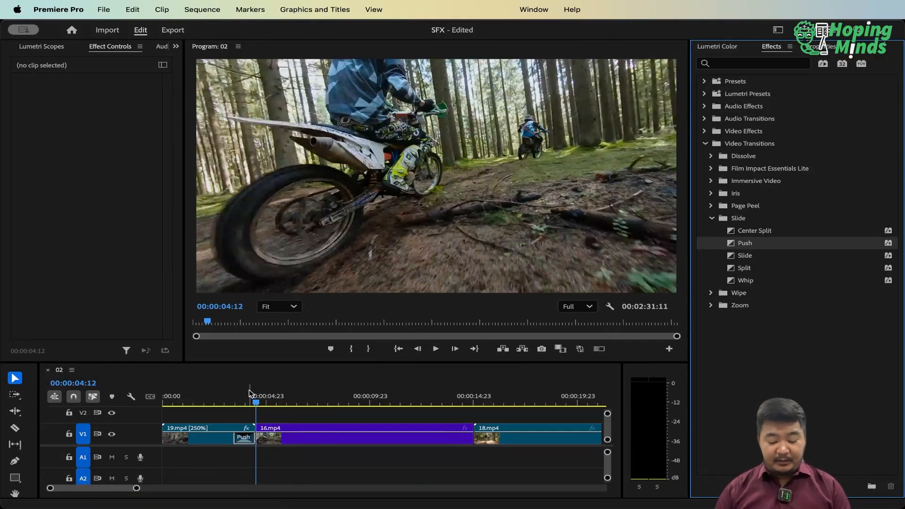
key("=")
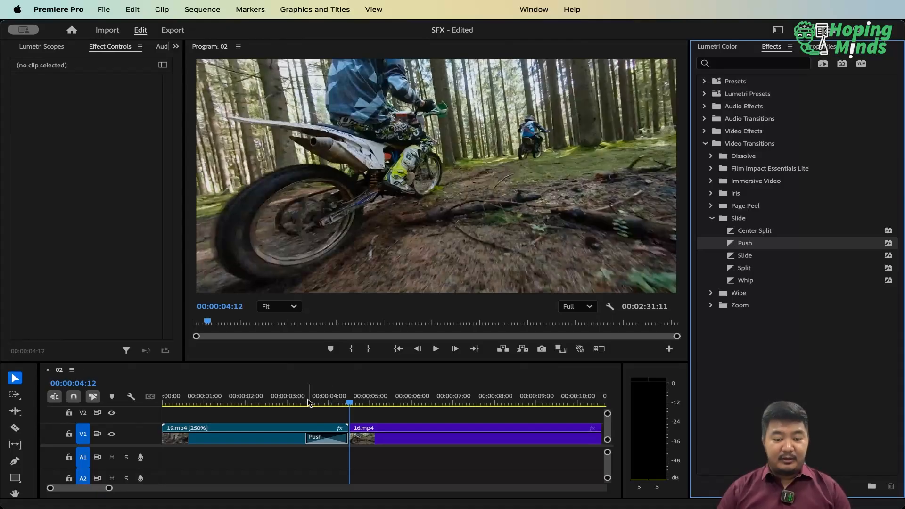
Try lengthening the Push transition toward the start of clip 19.mp4, and undo the change
left_click(330, 437)
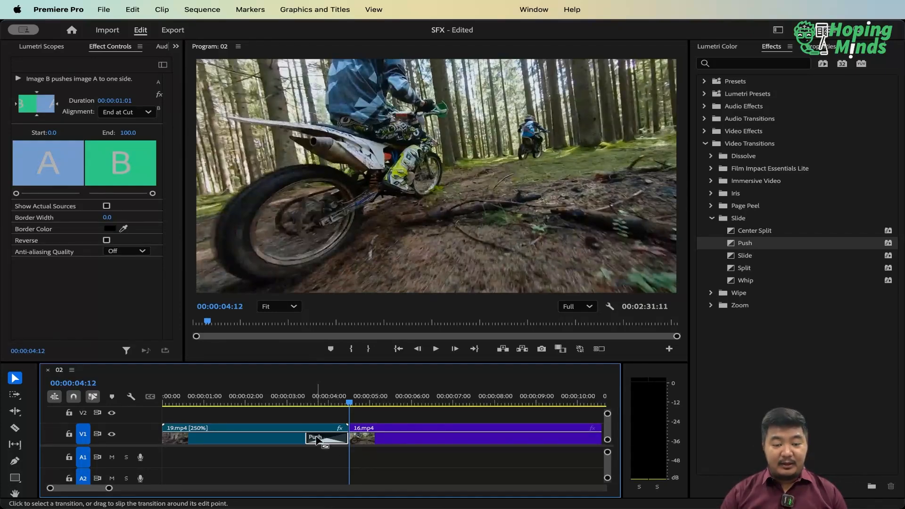
left_click_drag(316, 438, 238, 437)
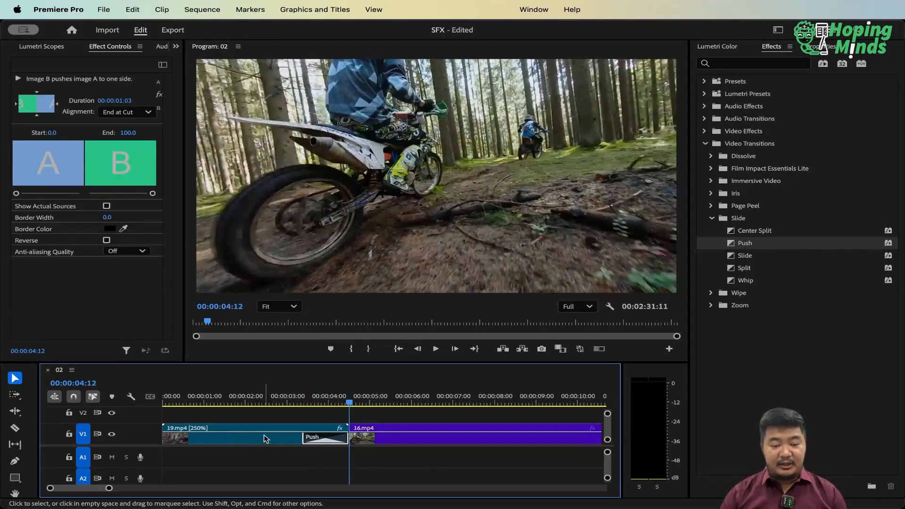
key("super+z")
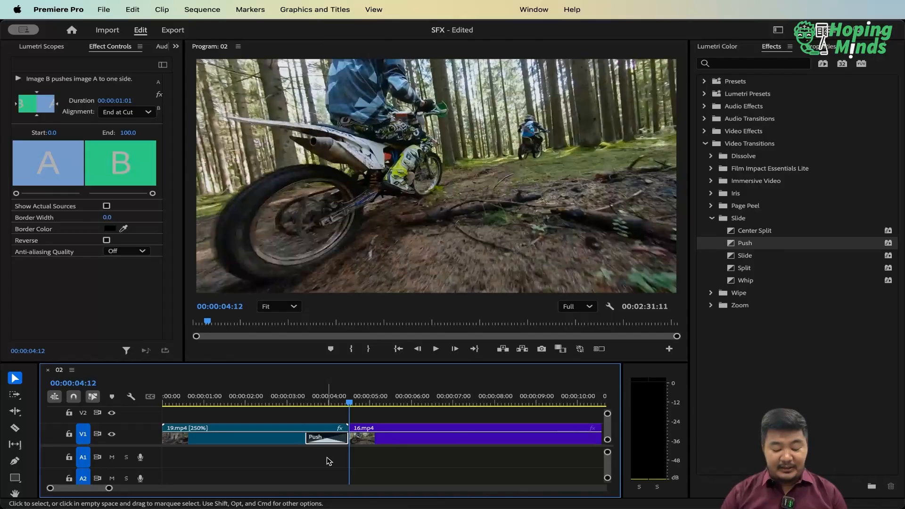
Set the Push transition's alignment to Center at Cut and play back across the cut
key("super+Tab")
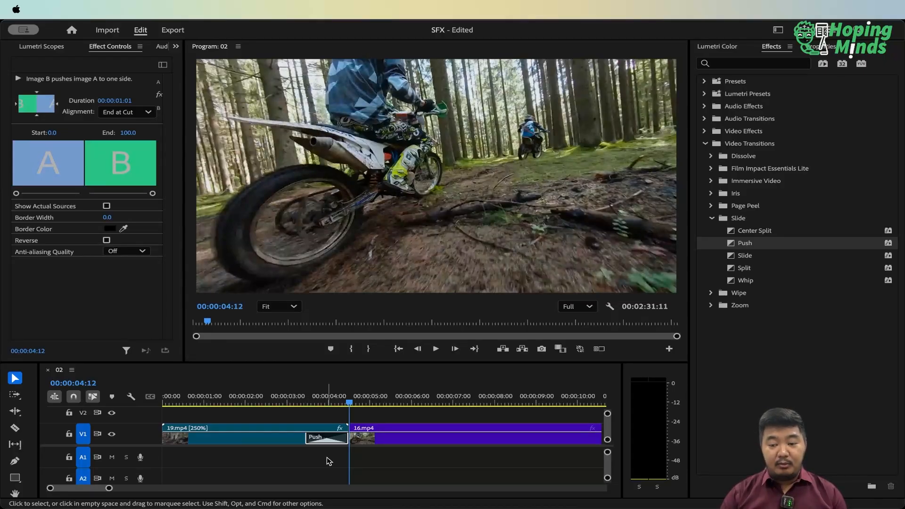
left_click(329, 461)
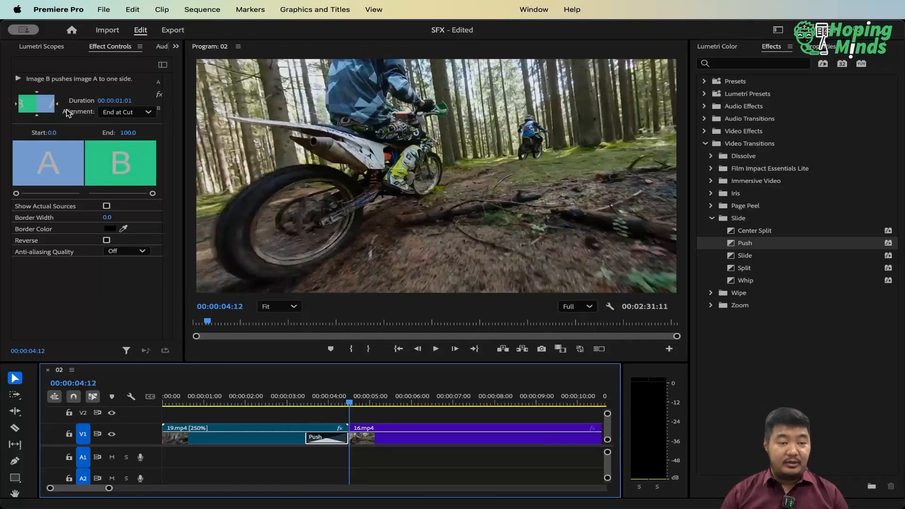
left_click(116, 113)
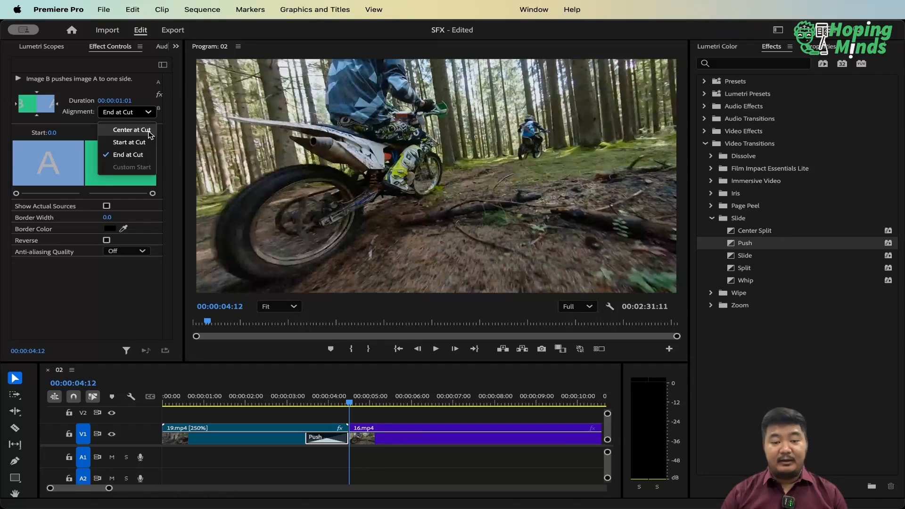
left_click(131, 130)
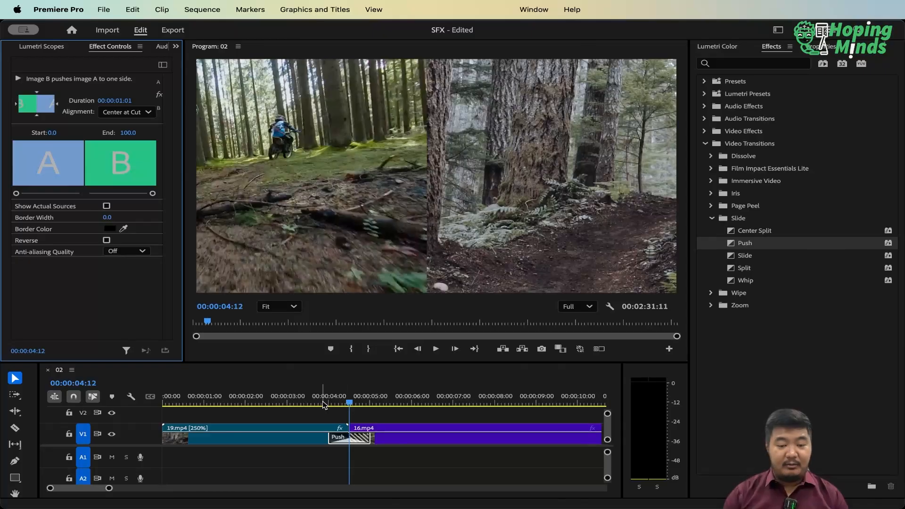
left_click(234, 400)
key("minus")
key("space")
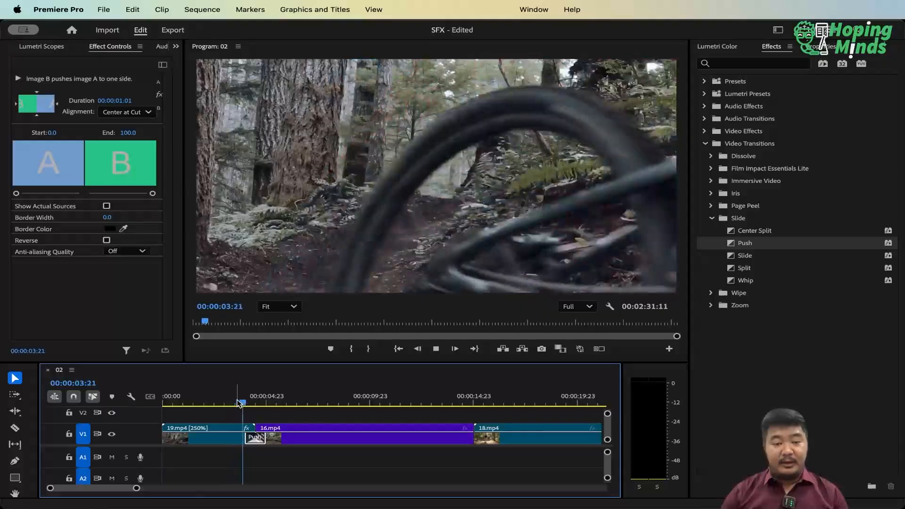
Shorten the Push transition between 19.mp4 and 16.mp4 to a duration of 00:00:00:11, centred at the cut
key("space")
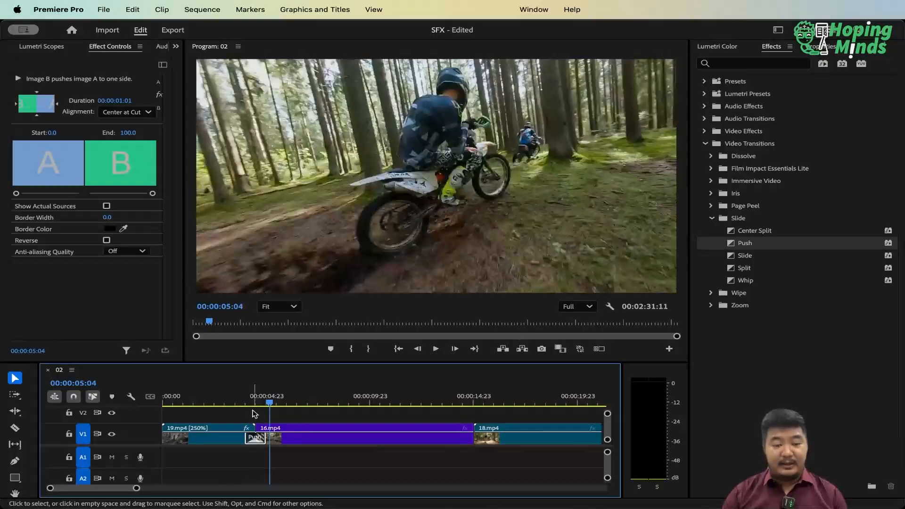
left_click(258, 437)
key("Up")
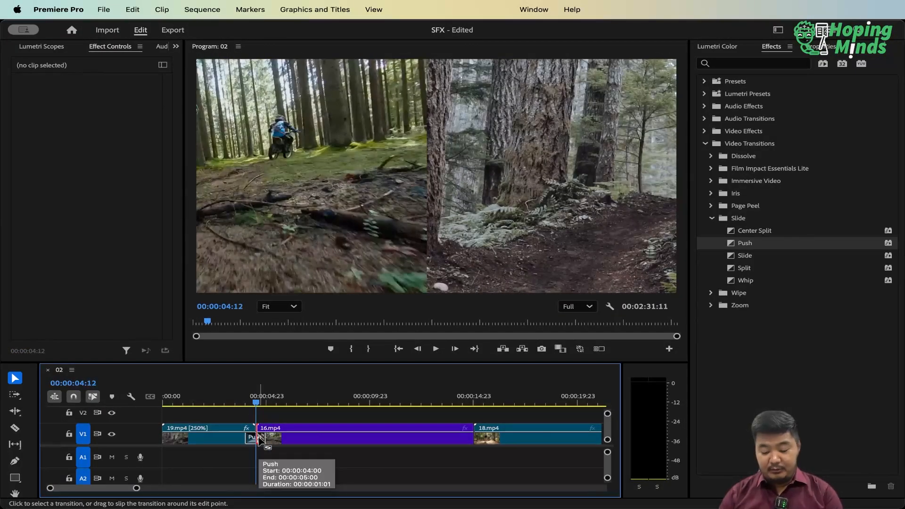
key("equal")
key("equal")
left_click(404, 435)
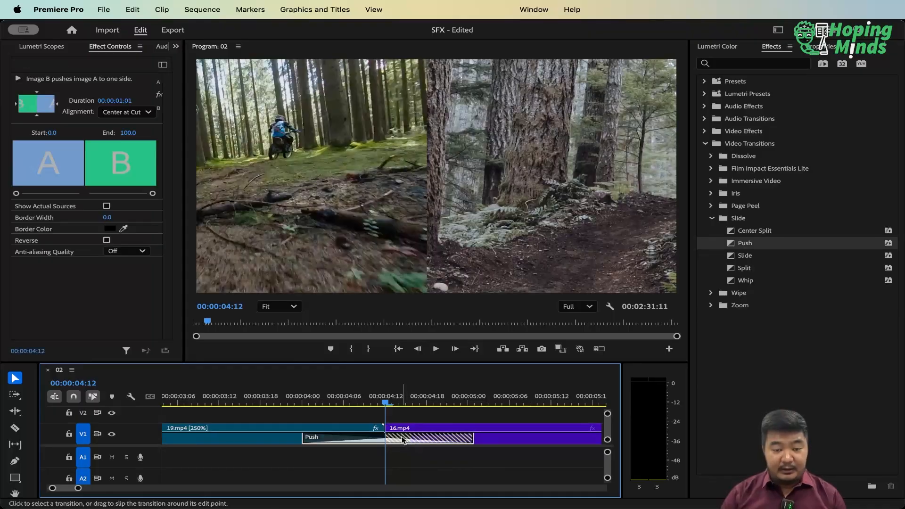
left_click_drag(470, 436, 416, 439)
left_click_drag(425, 439, 425, 439)
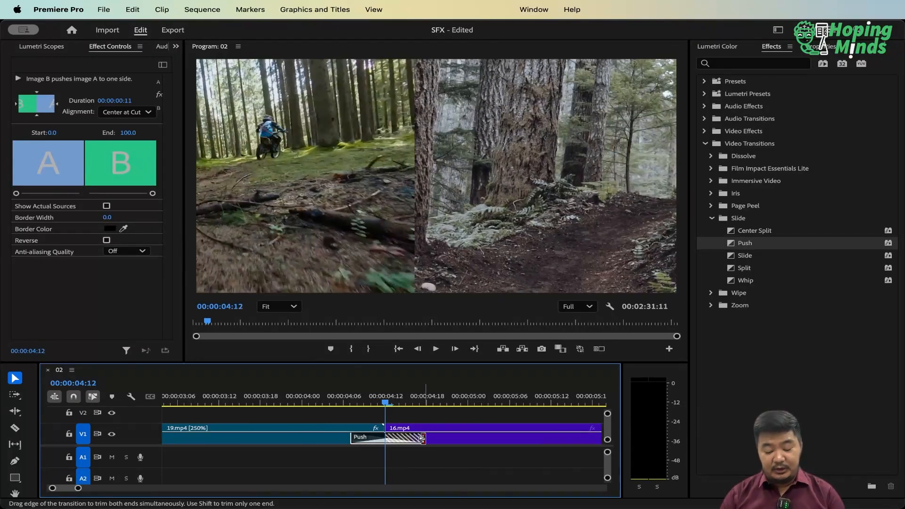
key("minus")
key("minus")
Play back the shortened Push transition from shortly before the cut, twice
left_click(297, 400)
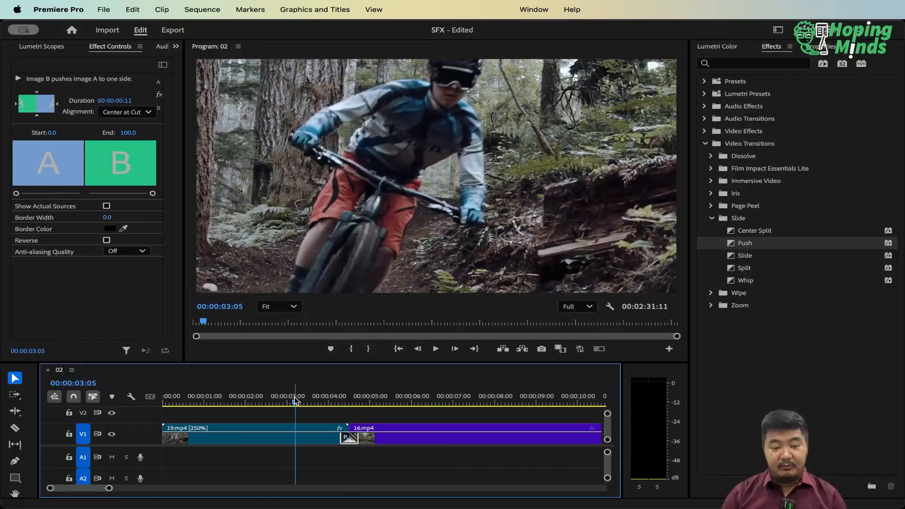
key("space")
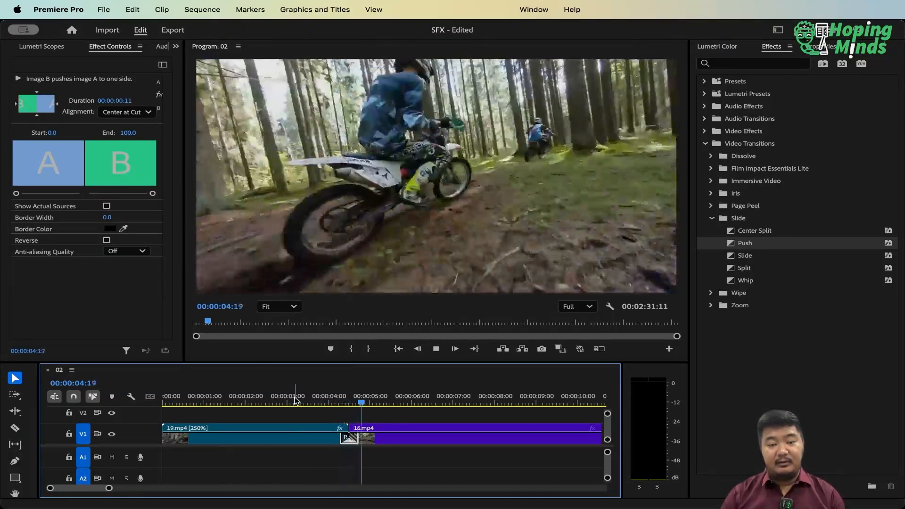
left_click(296, 400)
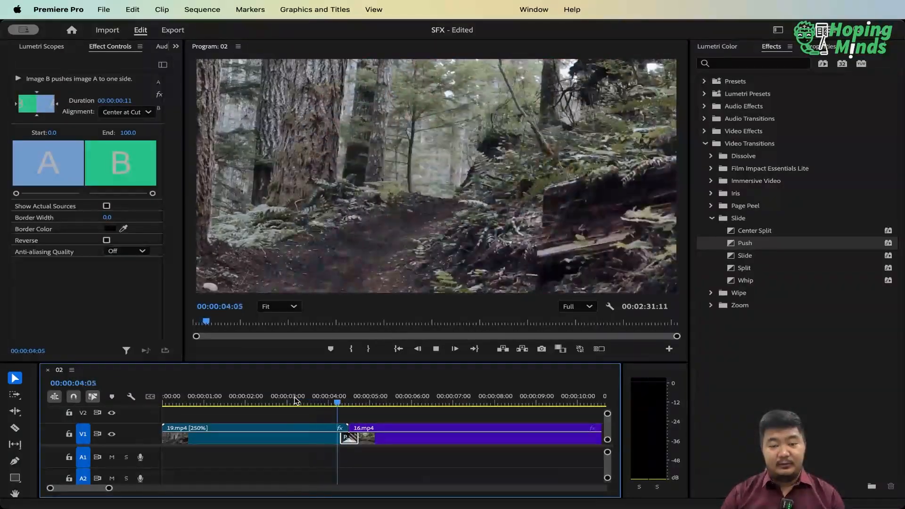
key("space")
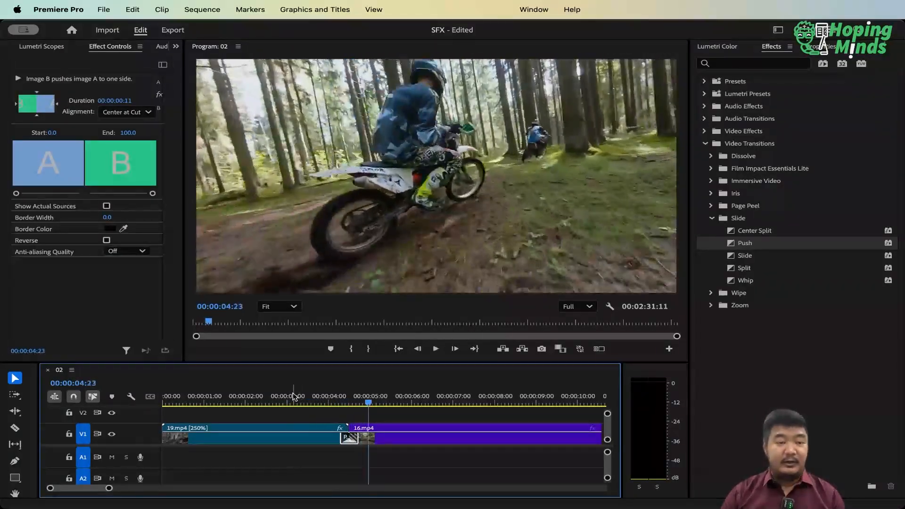
Open projector-button-push-6258.mp3 from the SFX project in the source monitor and listen to it
left_click(176, 47)
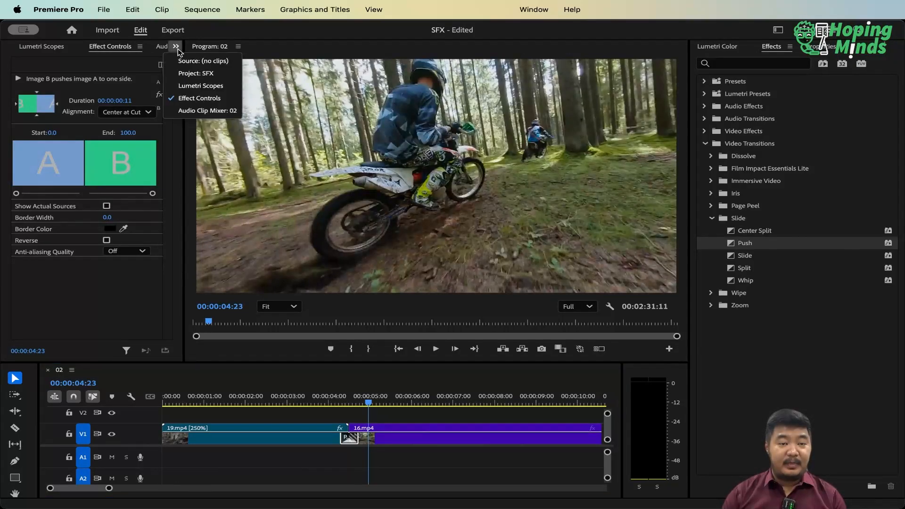
left_click(197, 73)
left_click(100, 275)
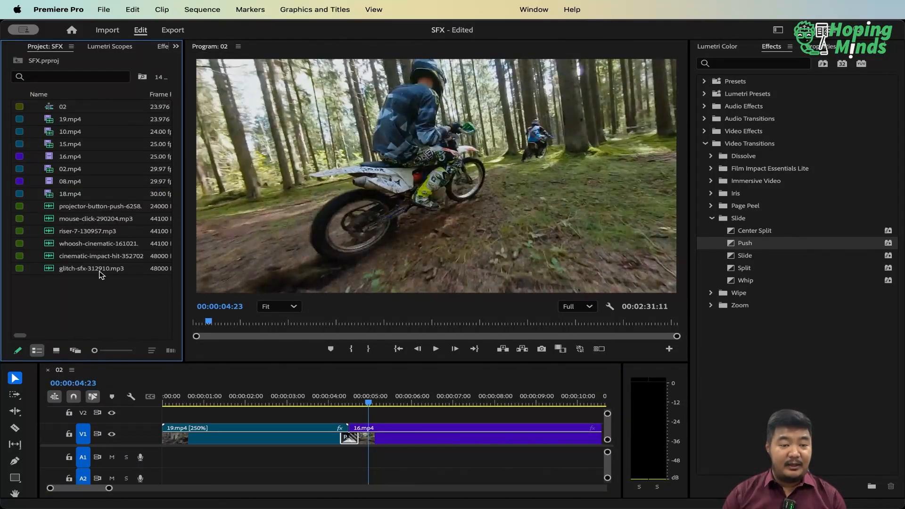
left_click(52, 209)
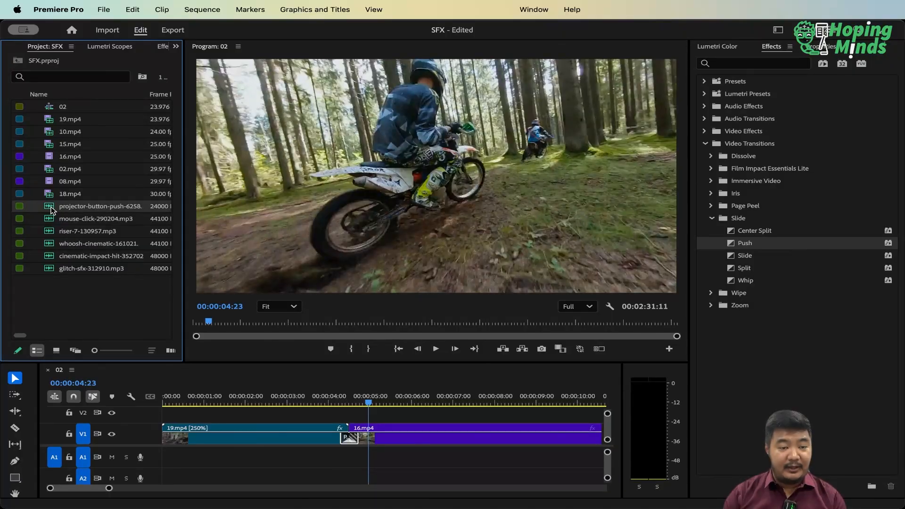
double_click(50, 209)
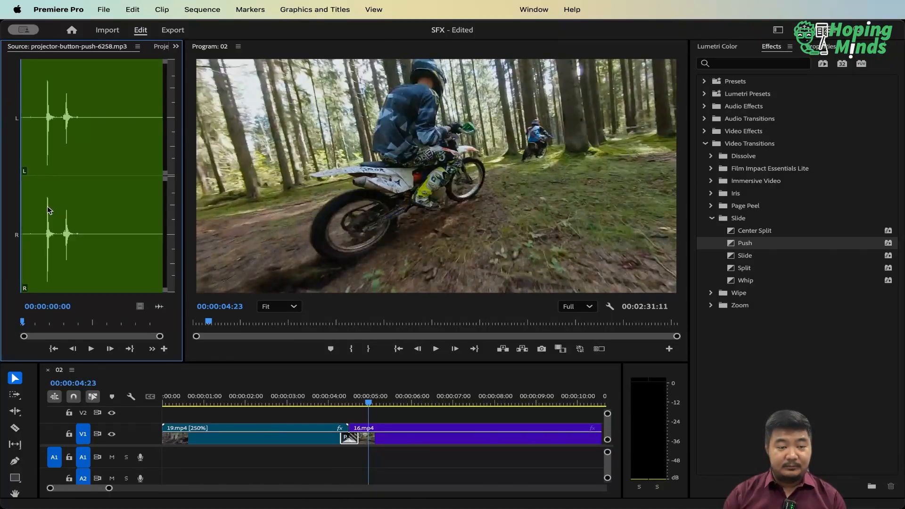
key("space")
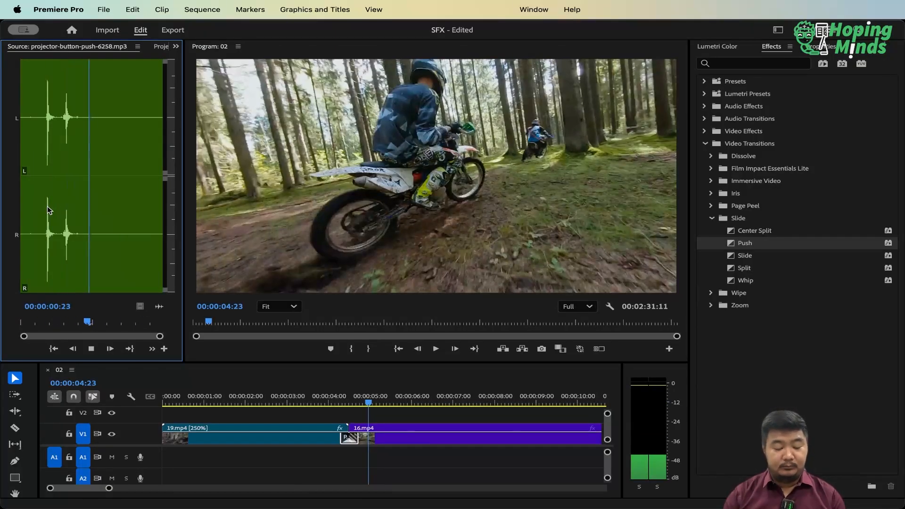
Open the whoosh-cinematic-161021.mp3 sound from the project files and listen to it
left_click(160, 47)
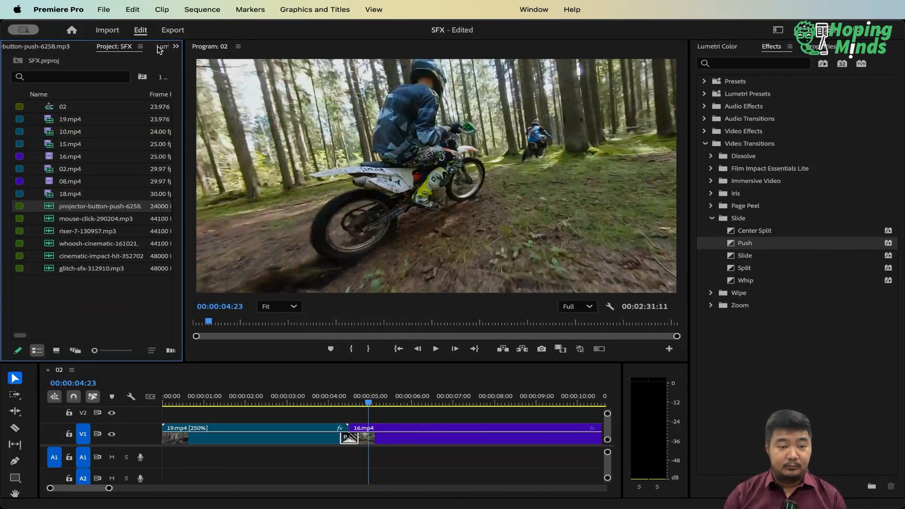
left_click(52, 222)
left_click(51, 233)
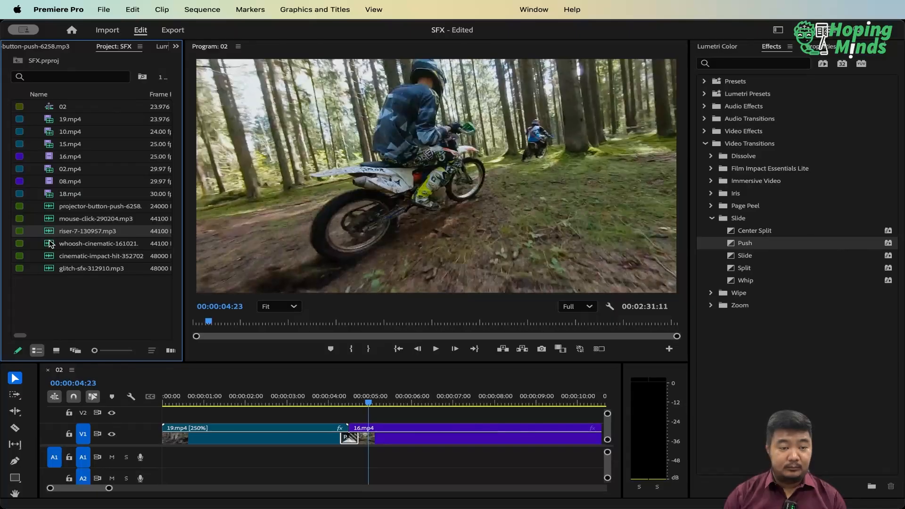
double_click(51, 243)
key("space")
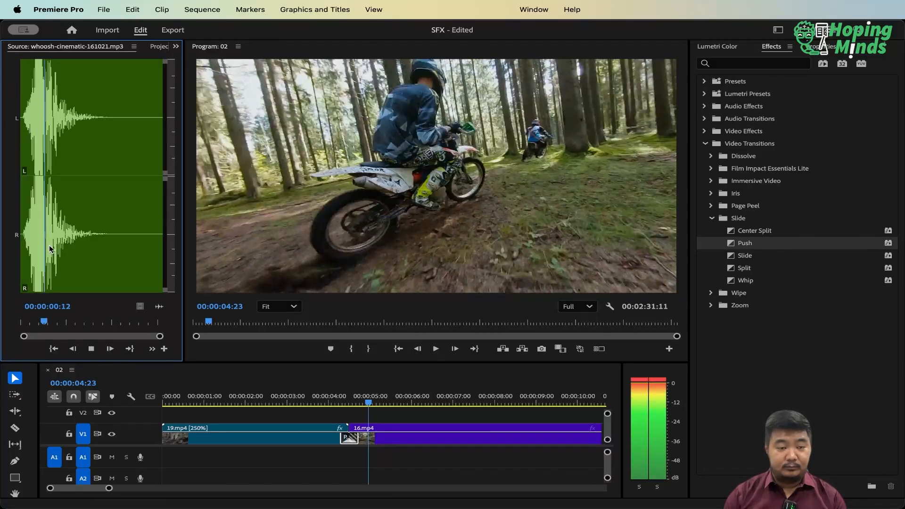
key("space")
Preview the cinematic-impact-hit-352702.mp3 and glitch-sfx-312910.mp3 sound effects from the project files
left_click(164, 47)
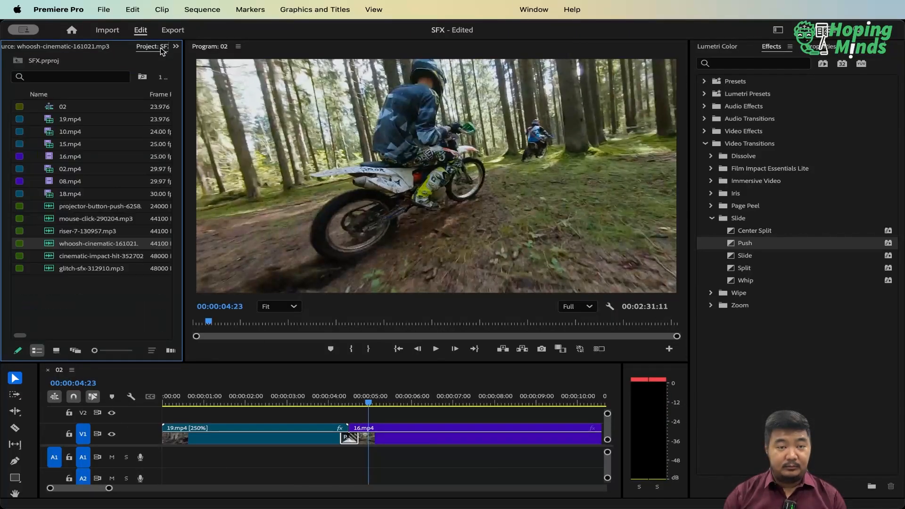
double_click(51, 260)
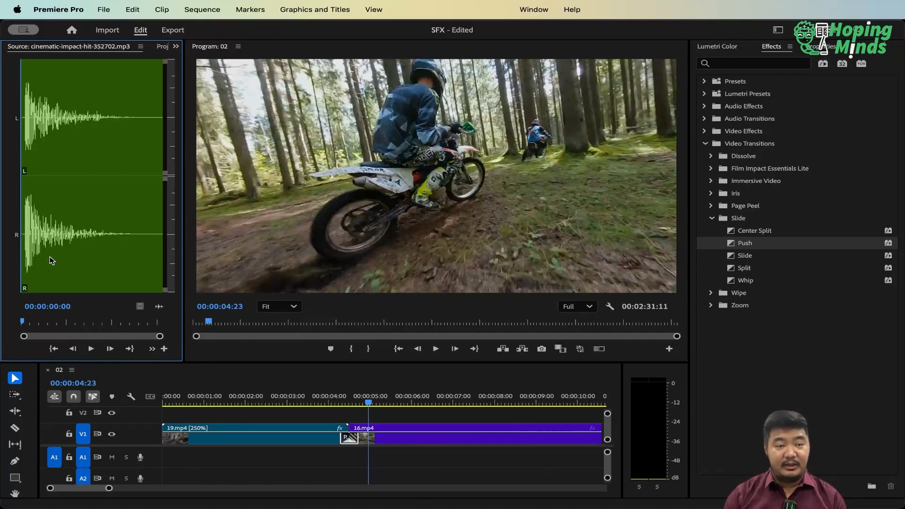
key("space")
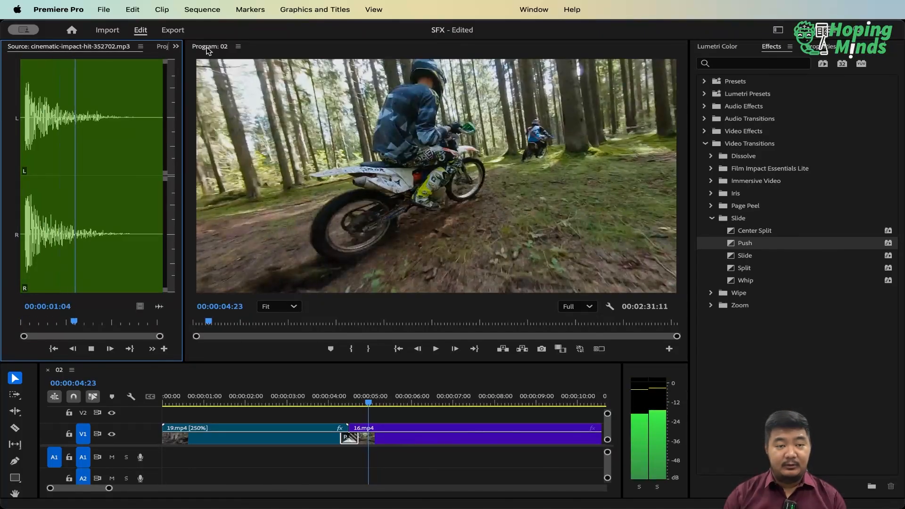
key("space")
left_click(165, 47)
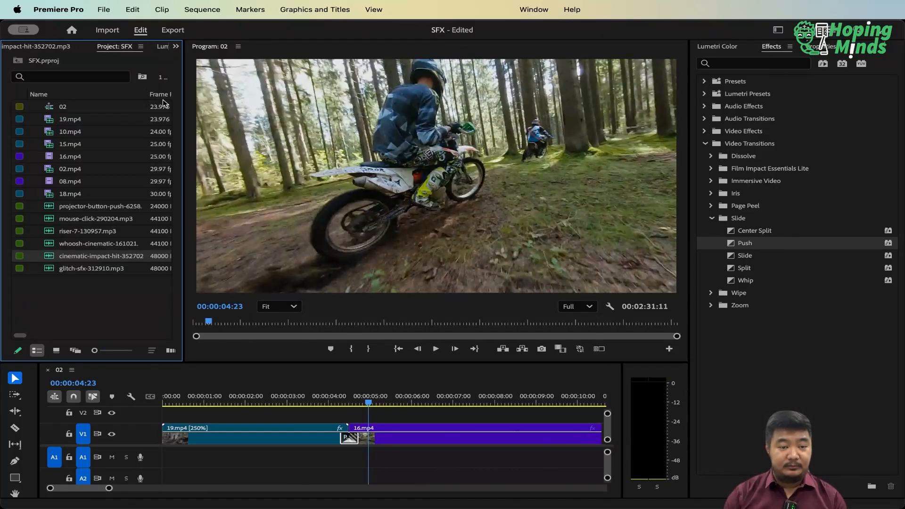
double_click(52, 267)
key("space")
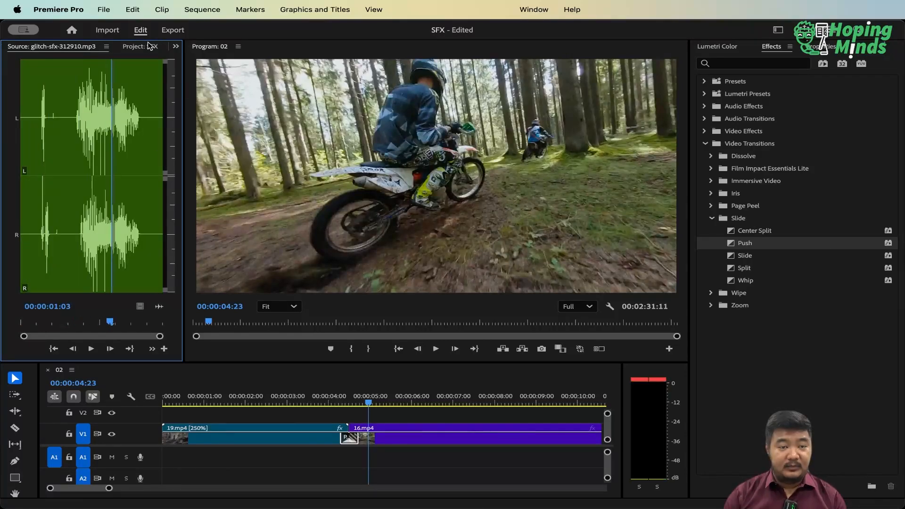
Reopen whoosh-cinematic-161021.mp3 and replay it from the start to compare it with the other effects
left_click(140, 46)
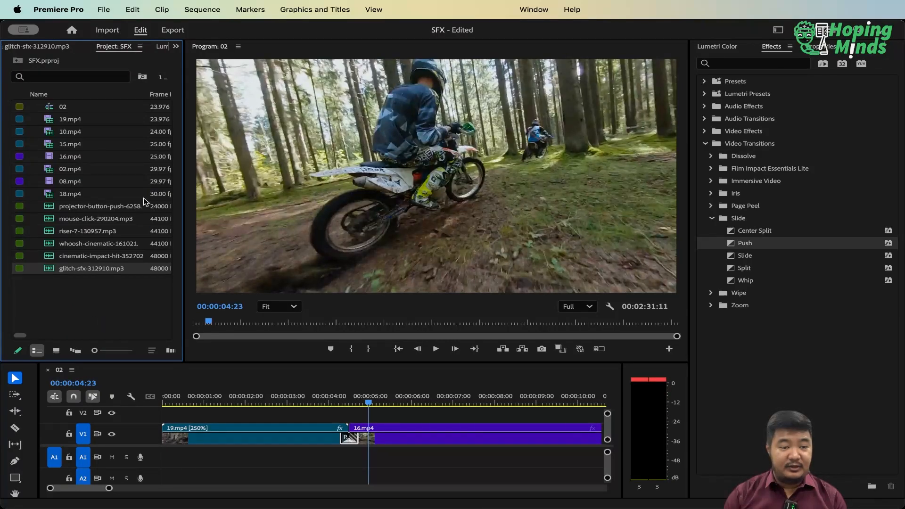
double_click(49, 243)
key("space")
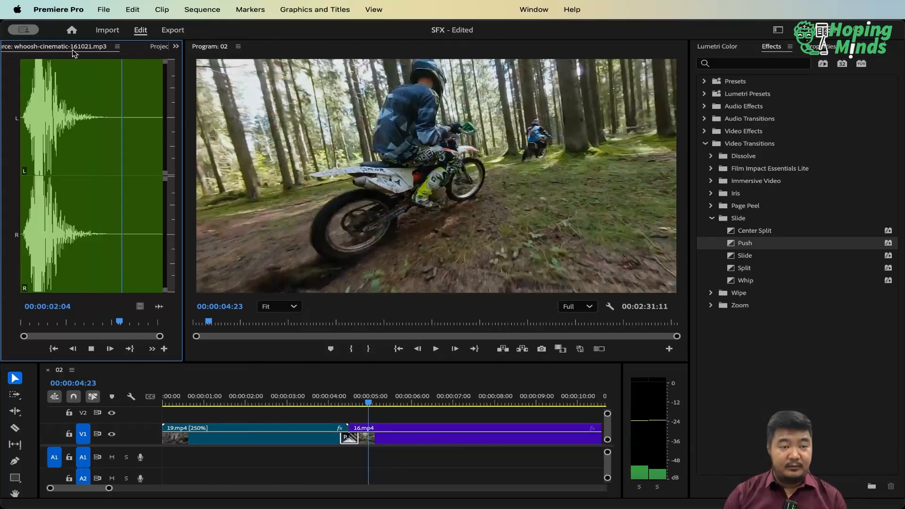
left_click_drag(149, 72, 18, 72)
key("space")
key("space")
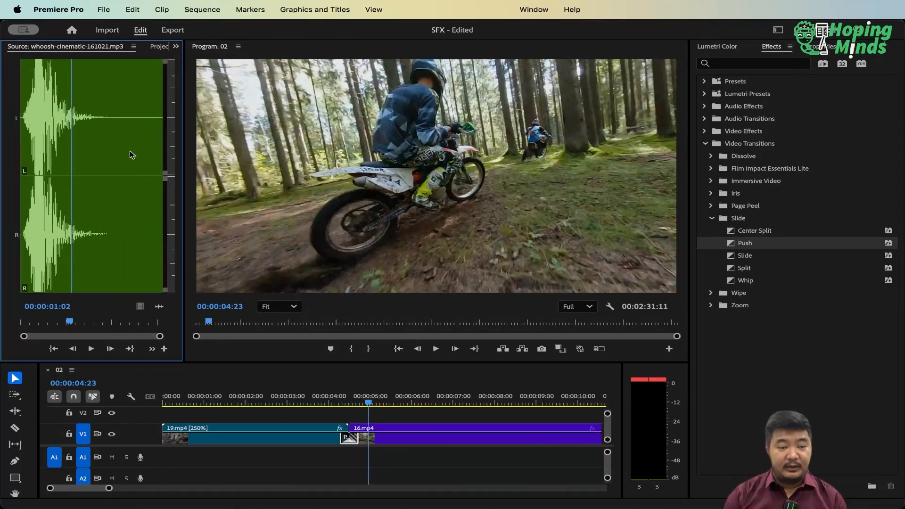
Place whoosh-cinematic-161021.mp3 on audio track A1, starting at the beginning of the Push transition
left_click(160, 47)
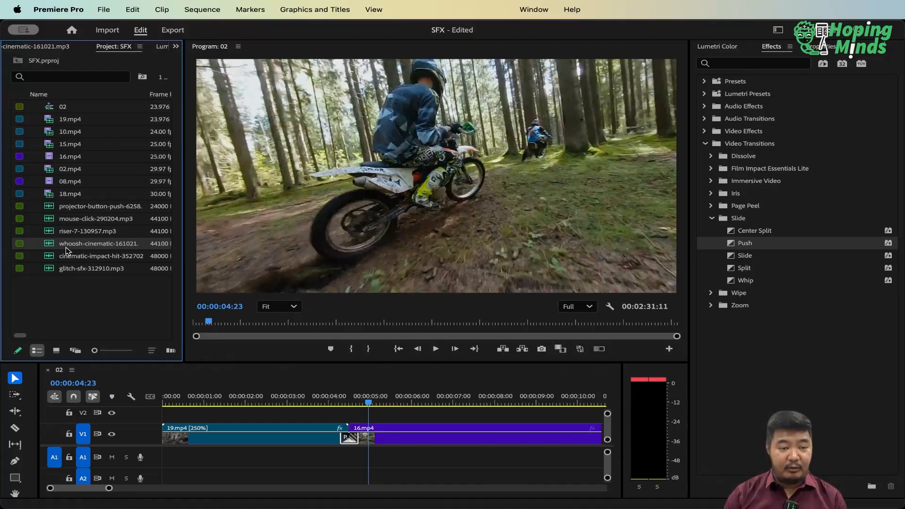
left_click_drag(206, 369, 340, 457)
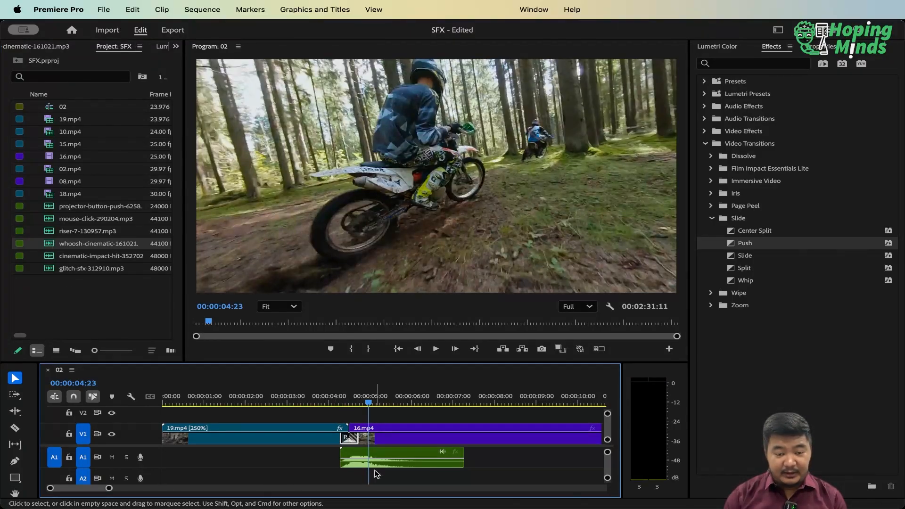
left_click_drag(369, 404, 309, 404)
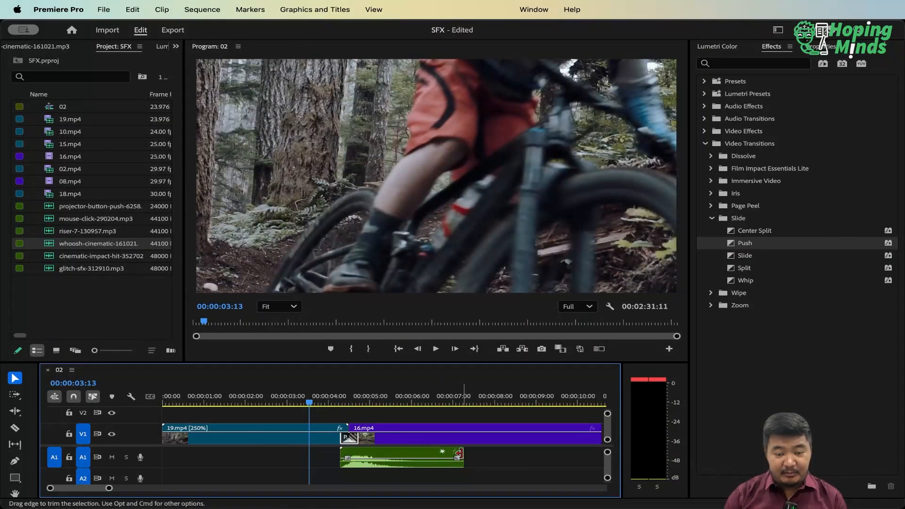
Trim the end of the whoosh clip on A1 back to where the Push transition ends
left_click_drag(460, 454, 371, 466)
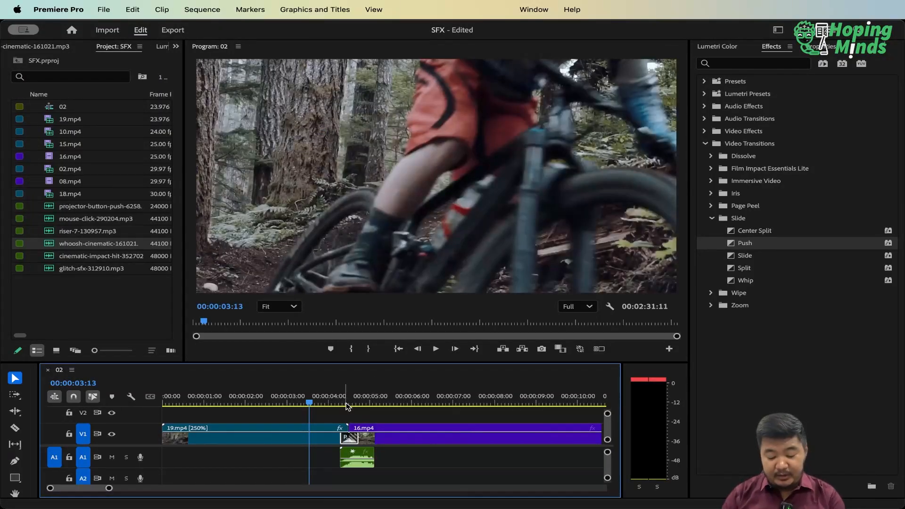
scroll(347, 406, "up", 5)
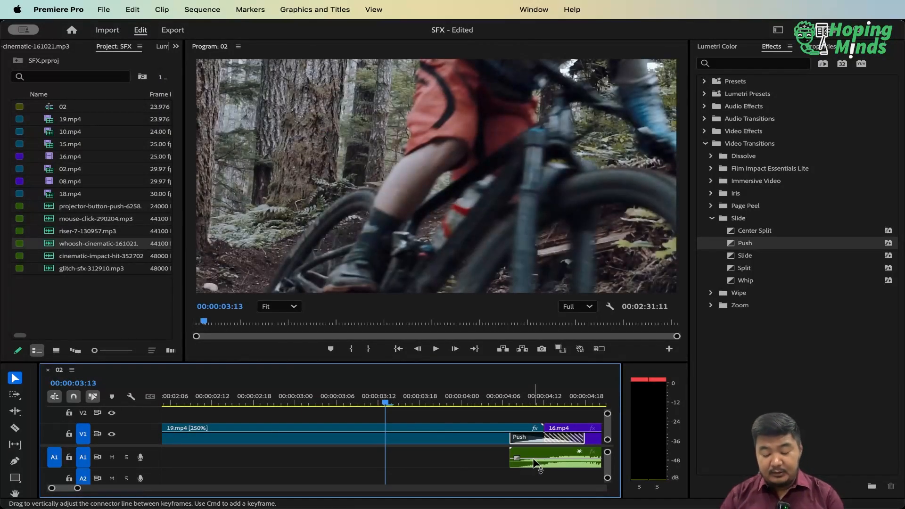
scroll(536, 464, "down", 4)
left_click_drag(515, 456, 486, 456)
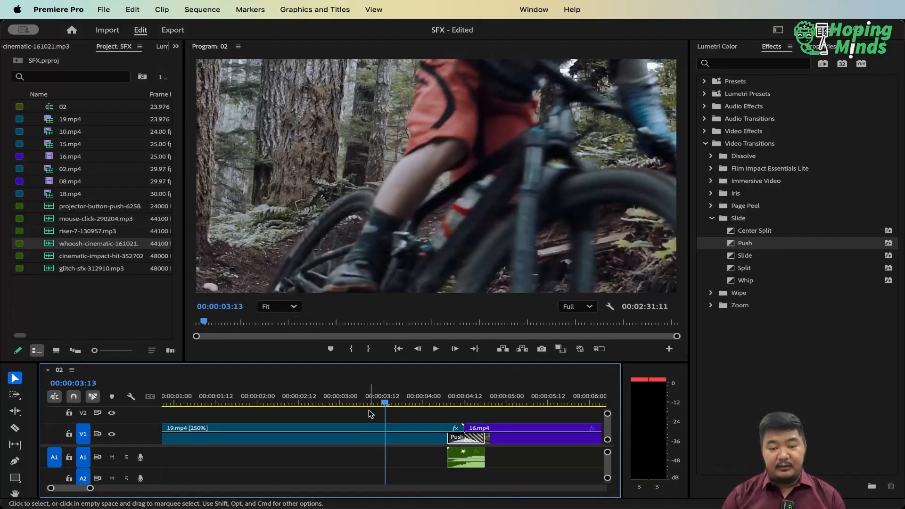
Play back the Push transition with the trimmed whoosh sound from about 00:00:03:03
left_click(351, 404)
key("minus")
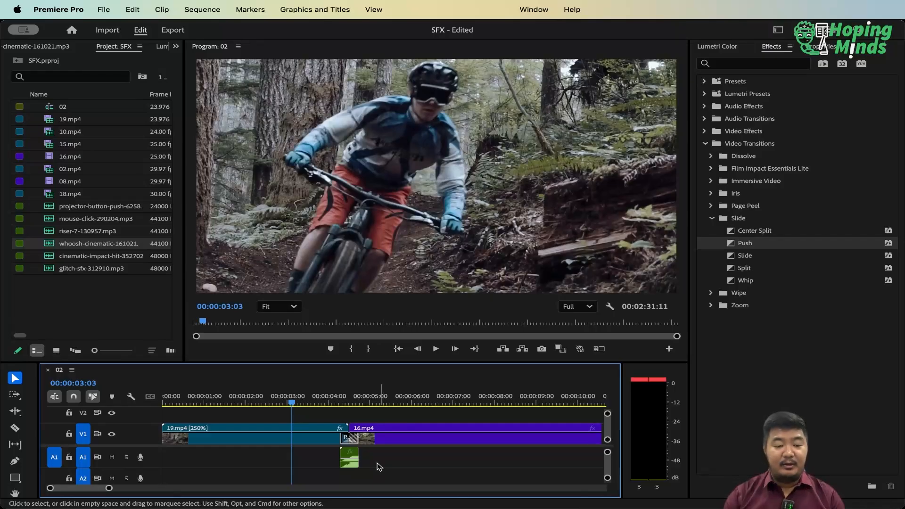
left_click_drag(133, 445, 136, 438)
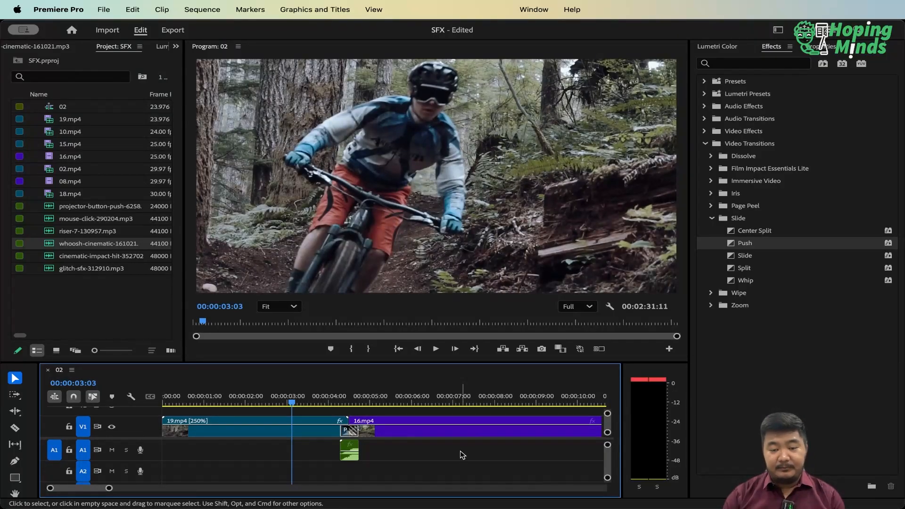
key("space")
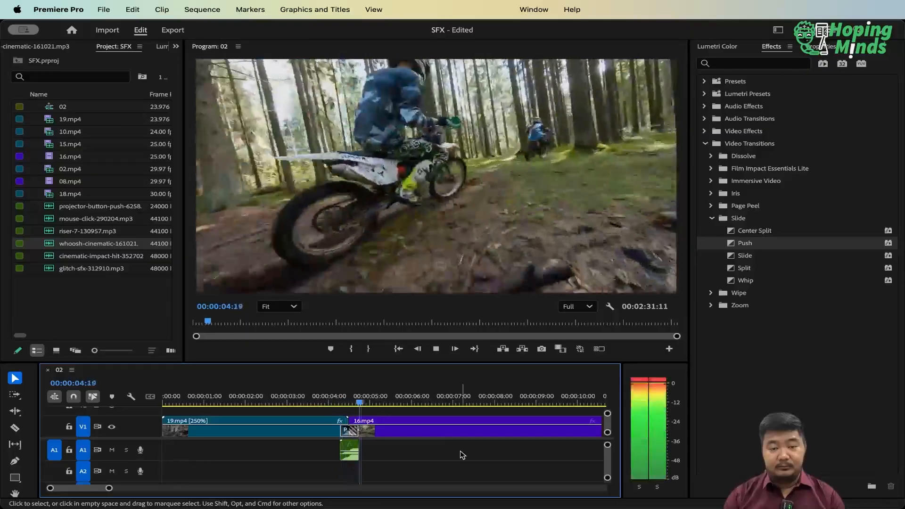
key("space")
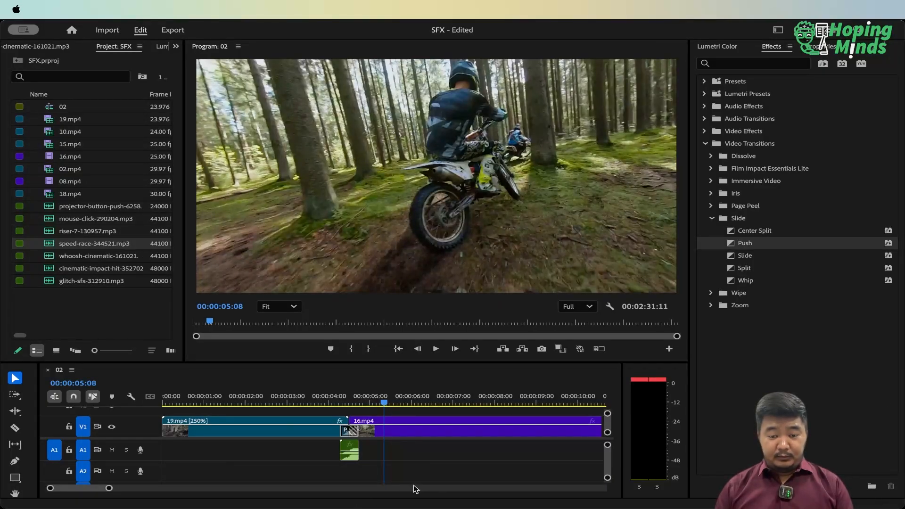
left_click(478, 485)
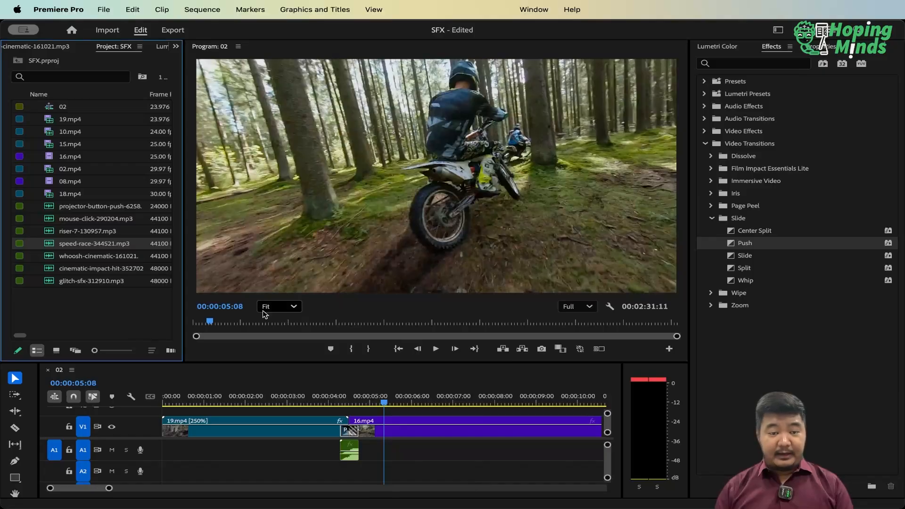
Place speed-race-344521.mp3 on audio track A2 from the start of the sequence and mute track A1
left_click_drag(64, 250, 177, 463)
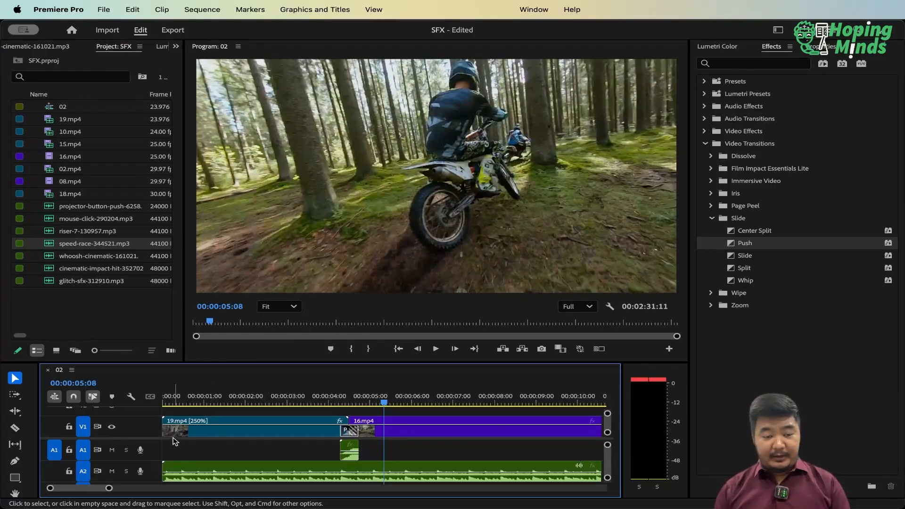
left_click(112, 450)
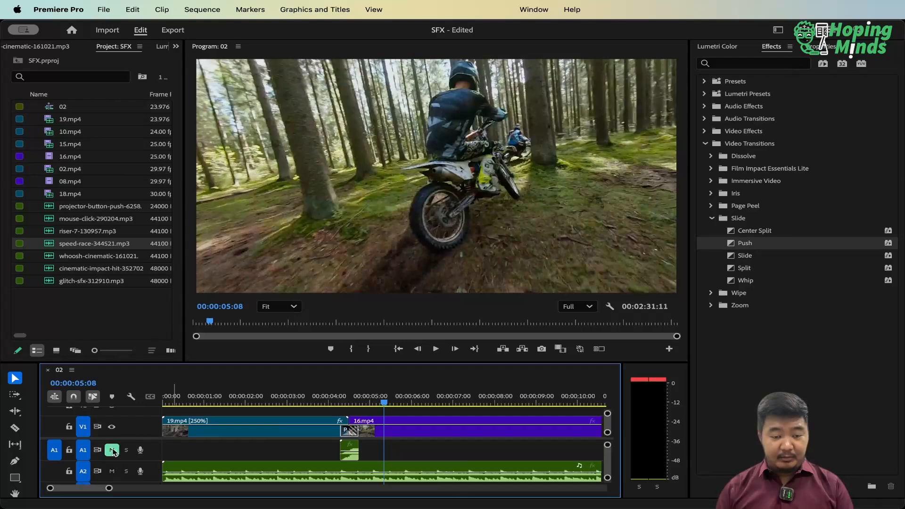
Play the sequence from its beginning with A1 muted, then replay the Push transition with only the music
left_click_drag(196, 404, 133, 407)
key("minus")
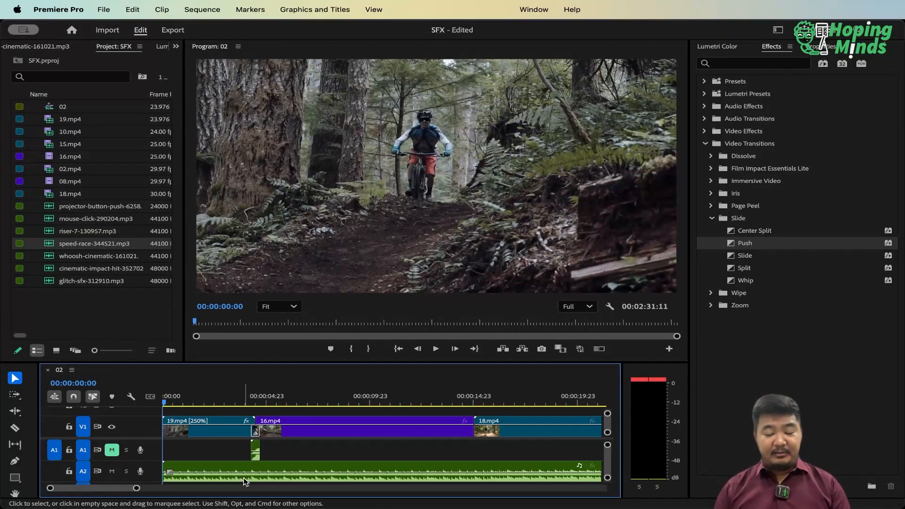
key("space")
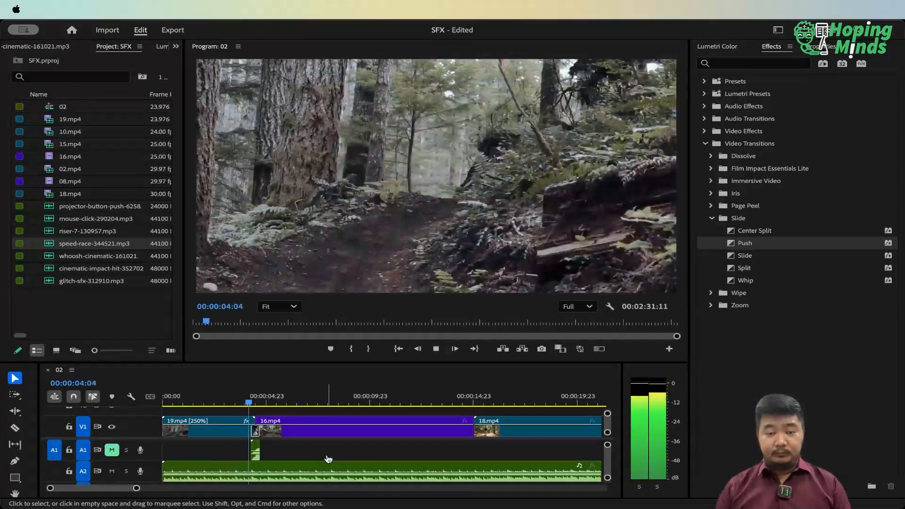
left_click(327, 456)
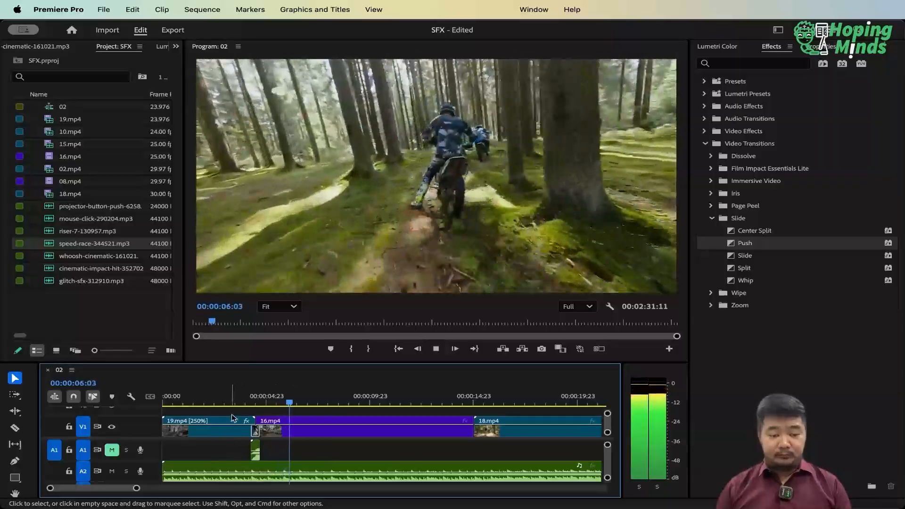
left_click(237, 395)
key("space")
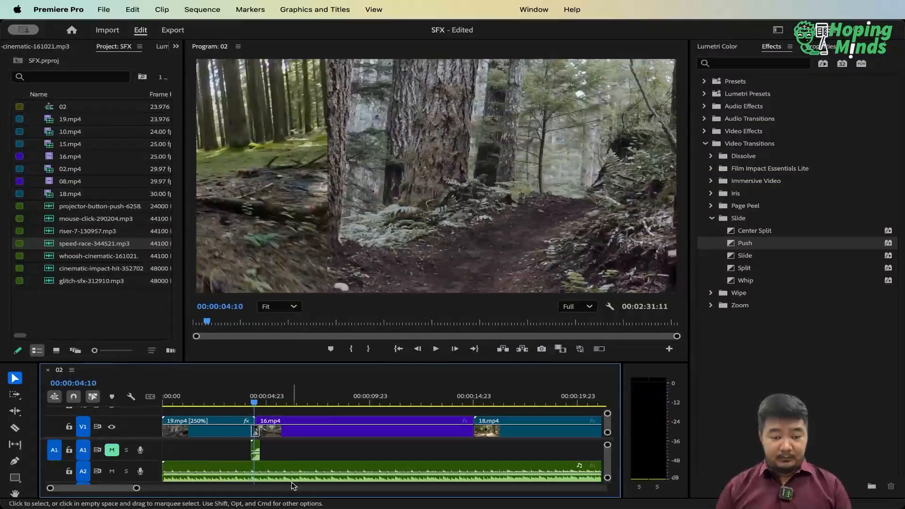
Lower the volume level of the speed-race music clip on A2 and play it from the start of the sequence
left_click_drag(275, 474, 274, 479)
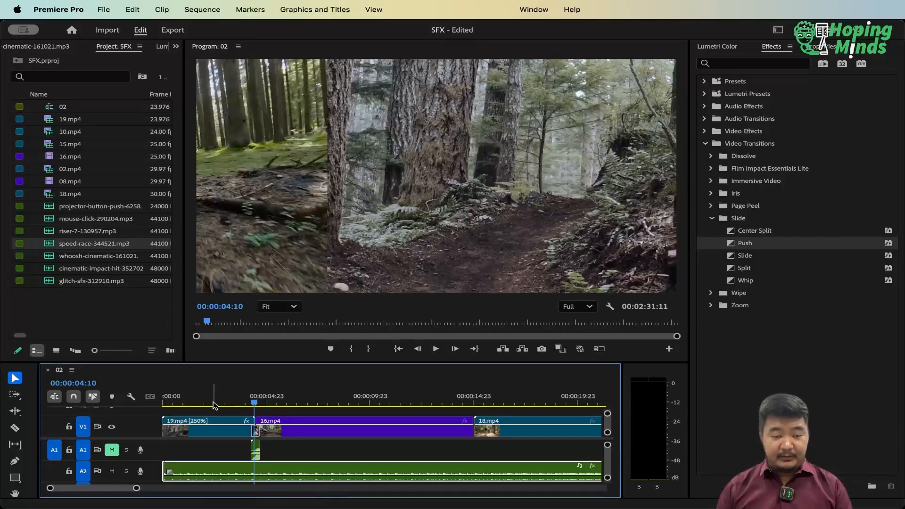
key("Home")
key("space")
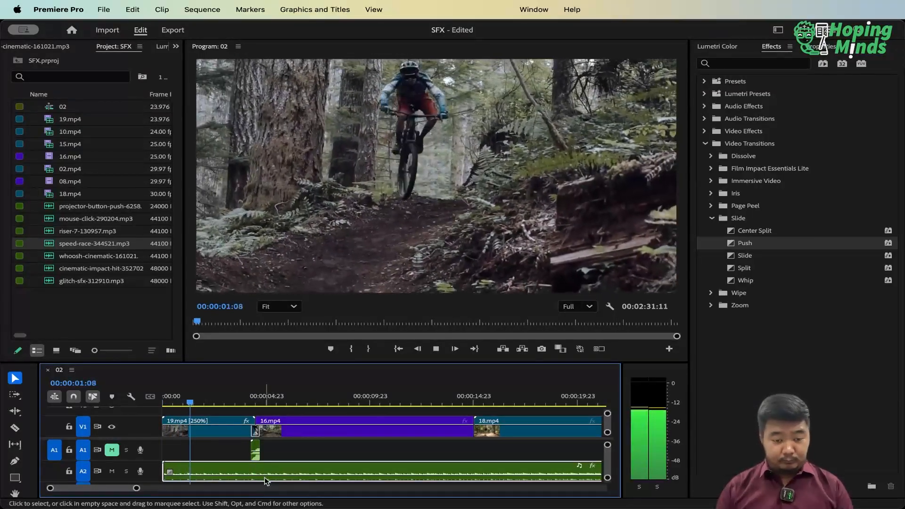
key("space")
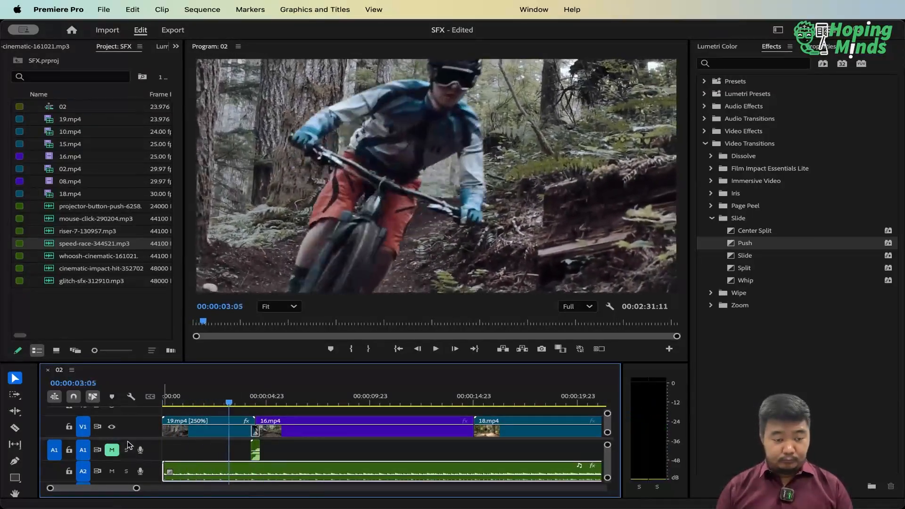
Raise the volume level of the speed-race music clip on A2 and play part of it to compare
scroll(129, 438, "down", 1)
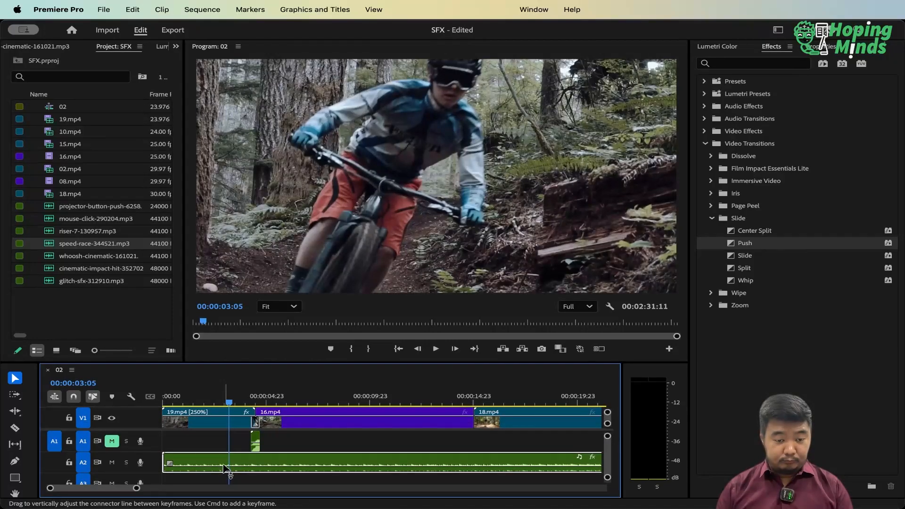
left_click_drag(225, 466, 225, 456)
left_click(188, 397)
key("space")
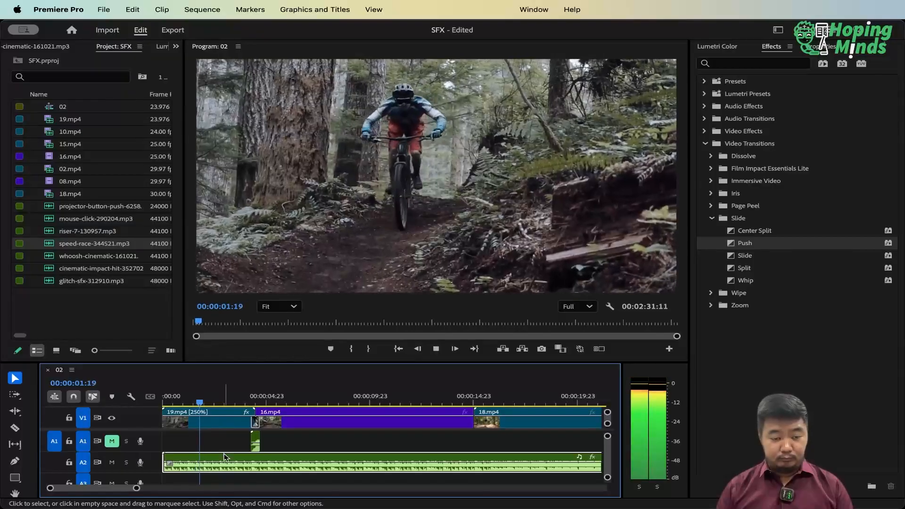
key("space")
Lower the speed-race music clip's volume to about -7.5 dB and play it back through the Push transition
left_click_drag(225, 455, 225, 476)
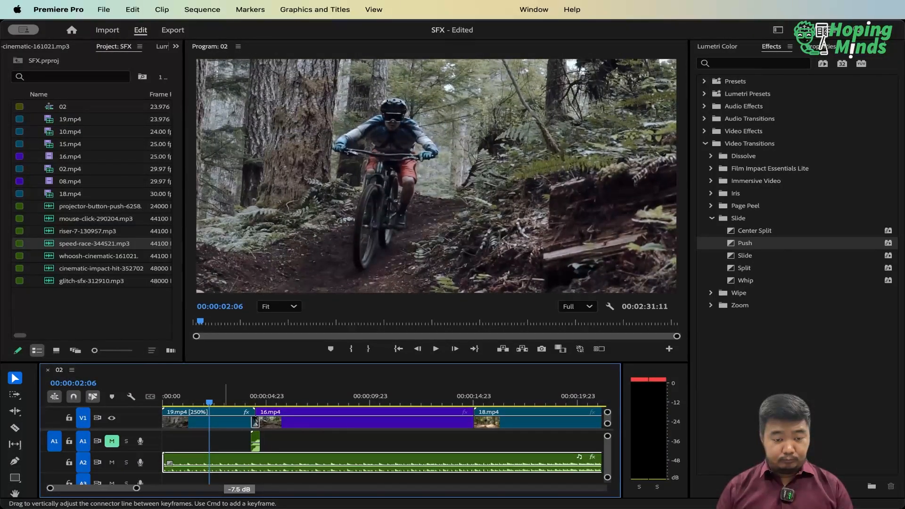
key("Home")
key("space")
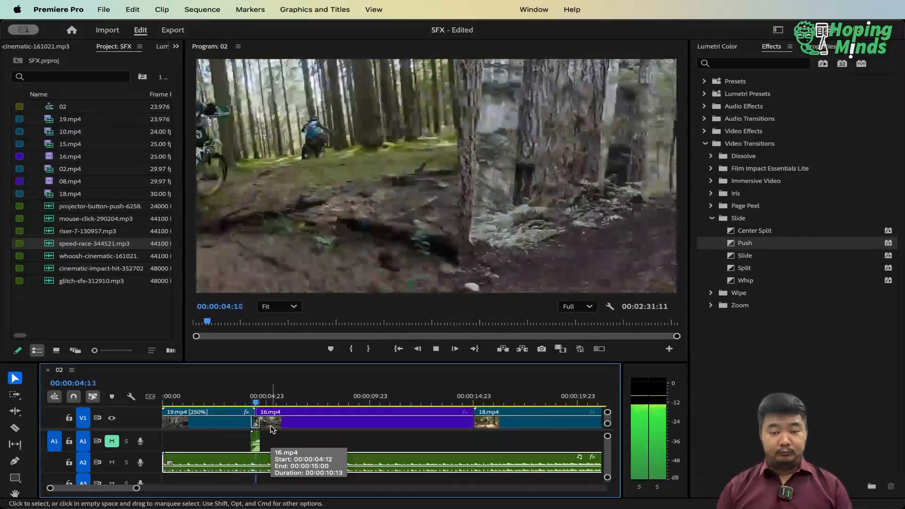
left_click(237, 399)
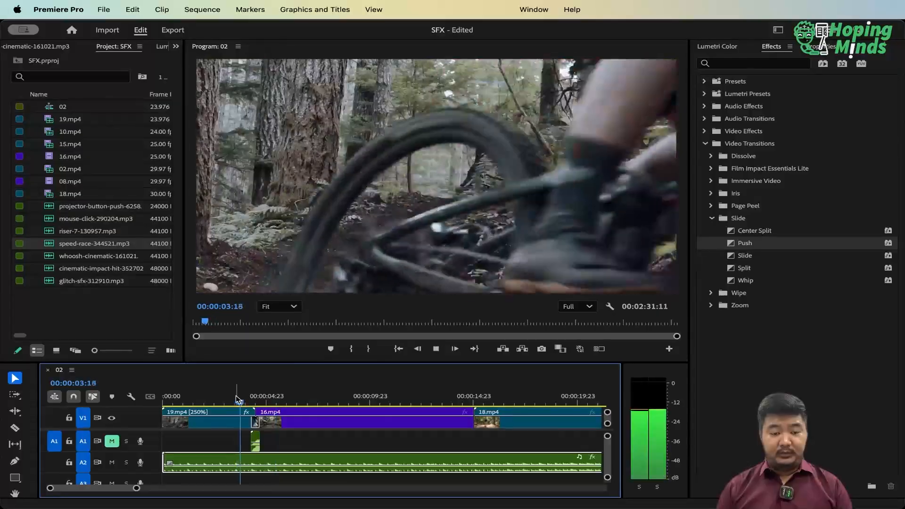
key("space")
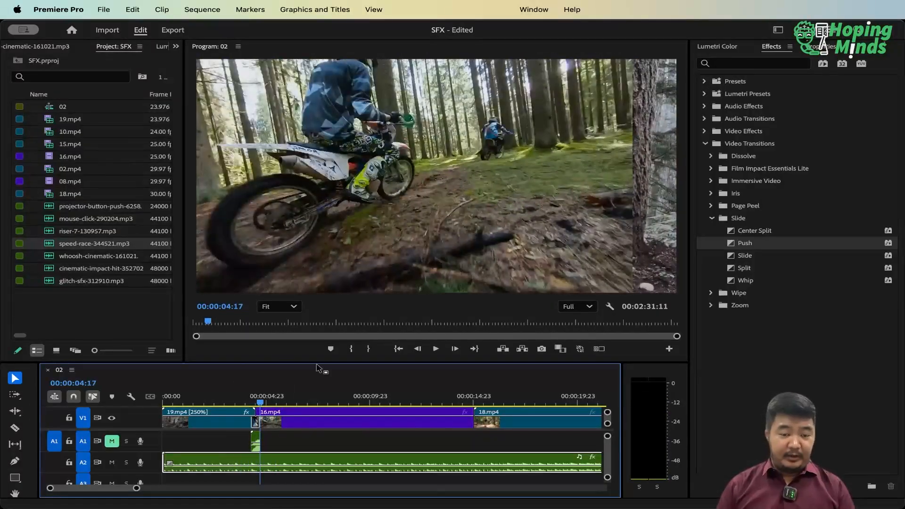
left_click(237, 401)
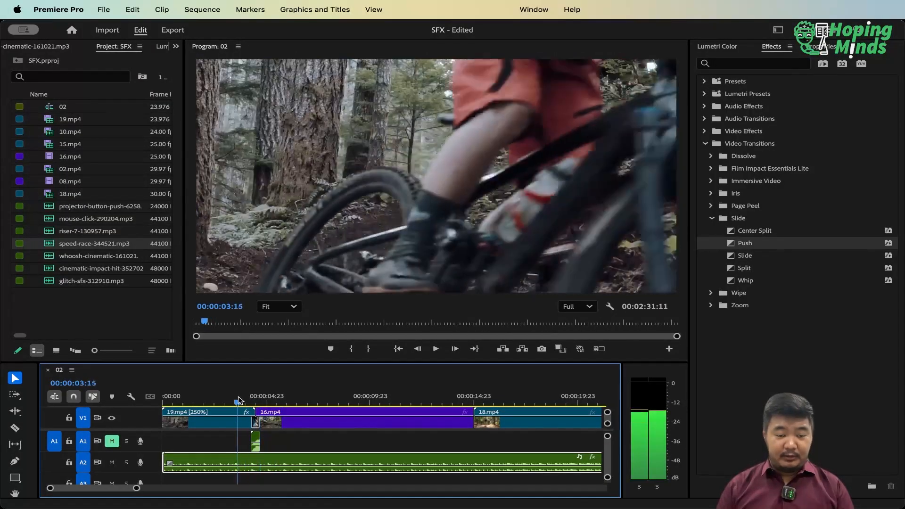
left_click_drag(238, 401, 212, 402)
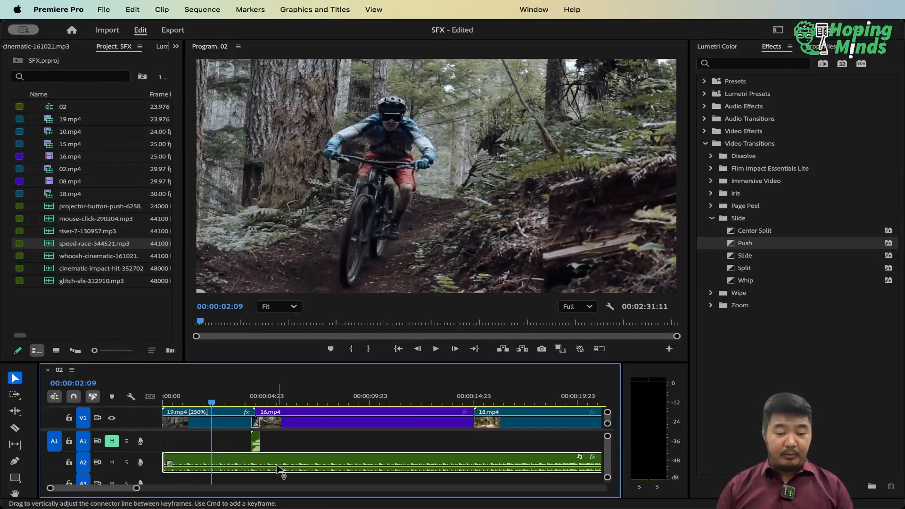
mouse_move(277, 466)
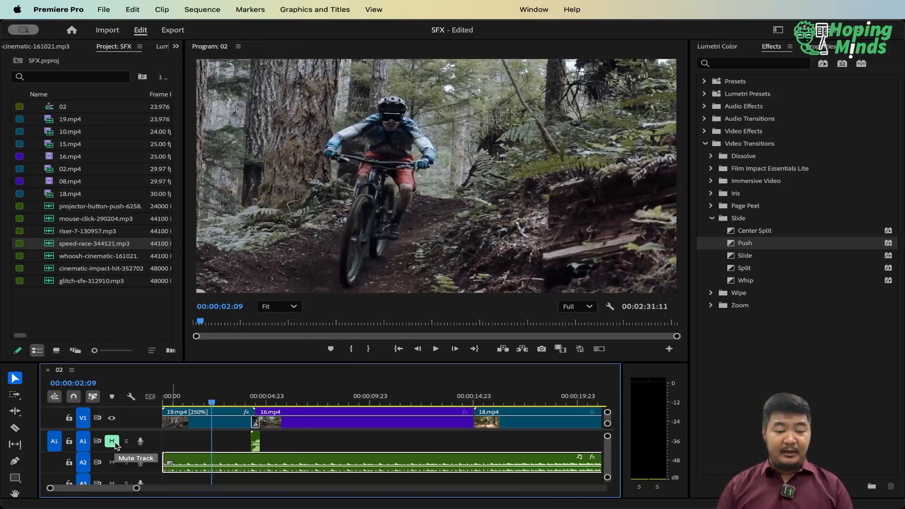
Unmute track A1 and play the sequence from the beginning, replaying the Push transition with whoosh and music together
left_click(116, 444)
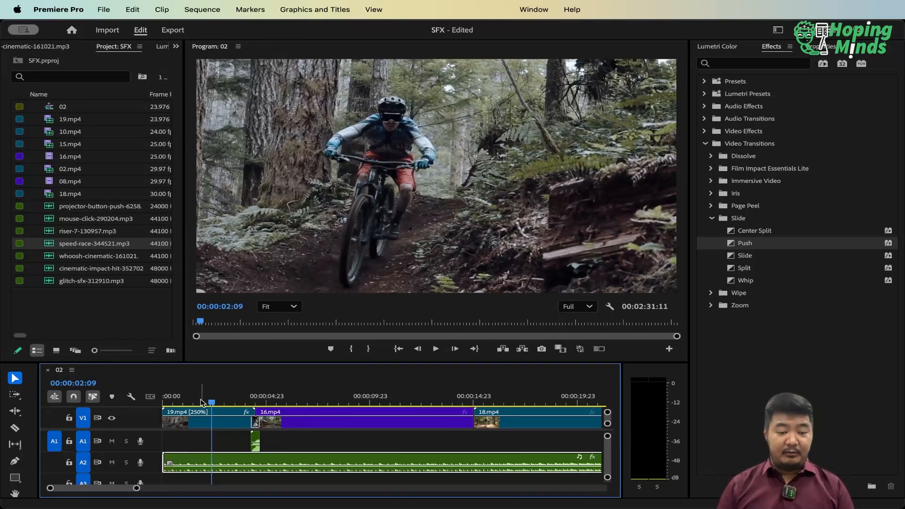
key("Home")
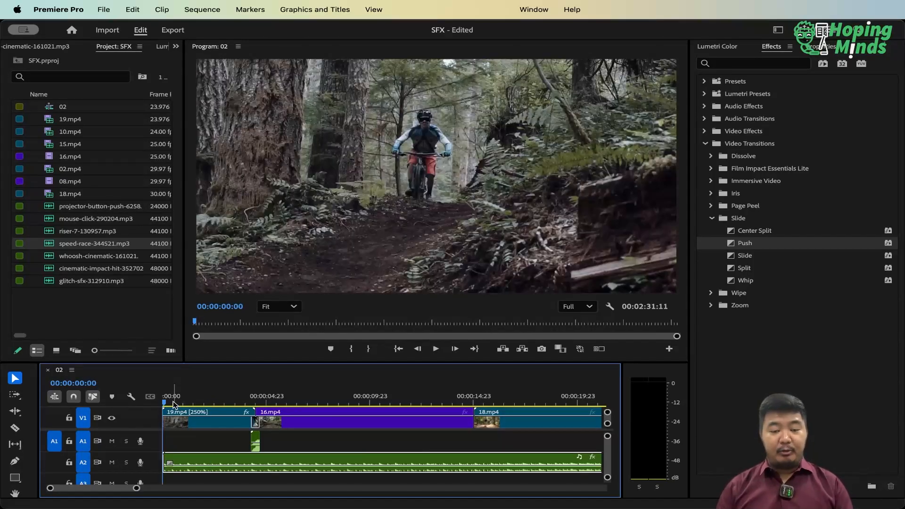
key("space")
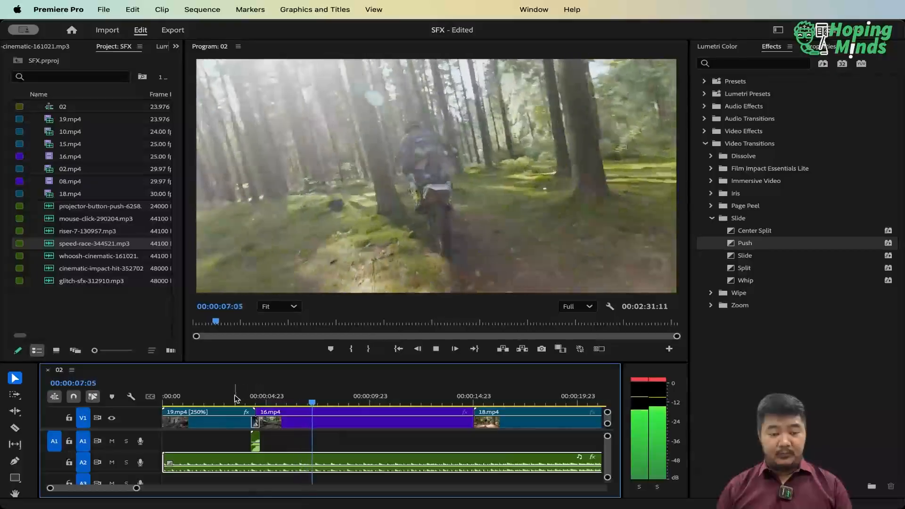
key("space")
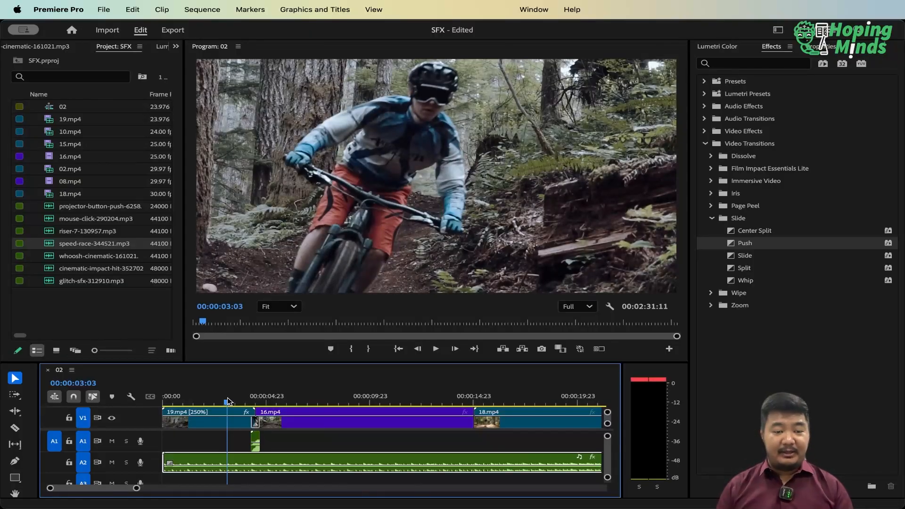
key("space")
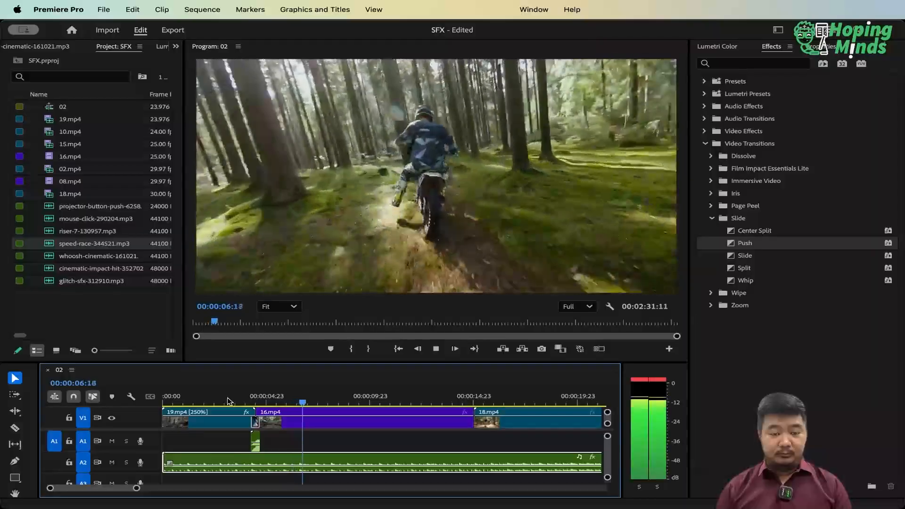
left_click(227, 401)
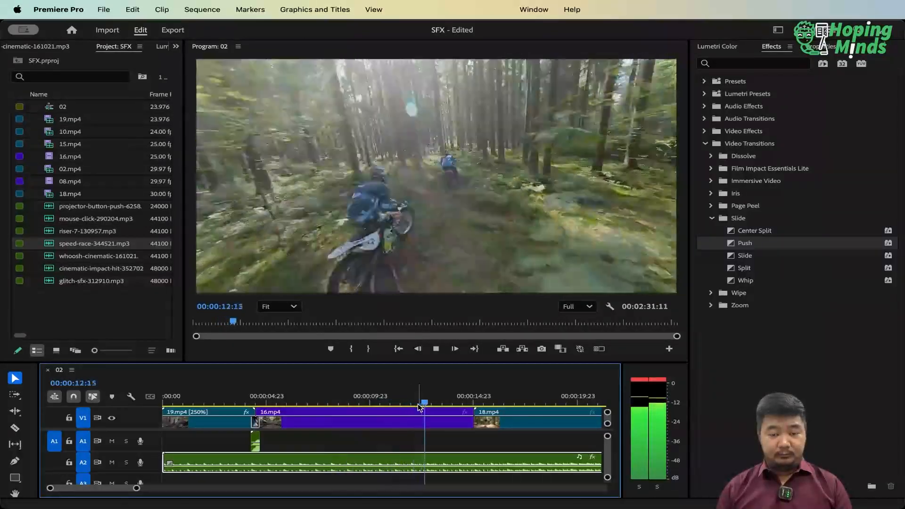
key("space")
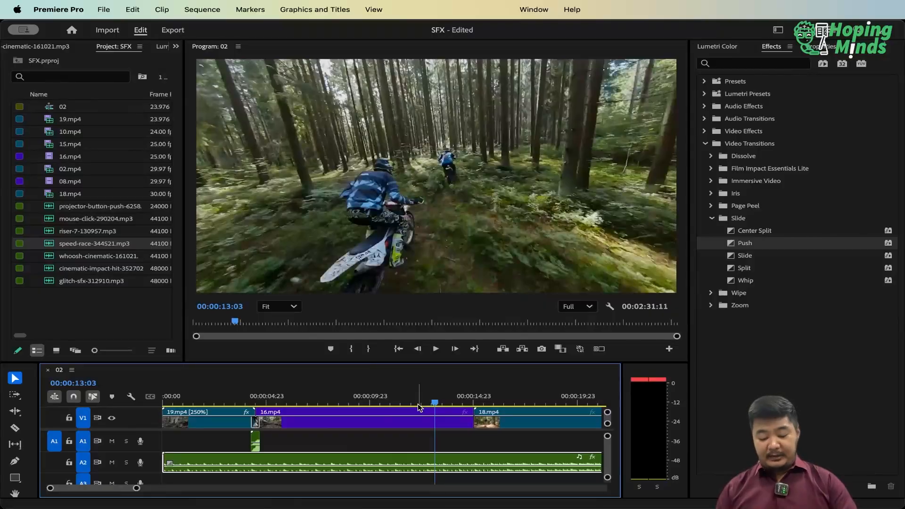
Split the speed-race music clip on A2 at 00:00:58:22, where 08.mp4 begins, and delete the part after it
key("minus")
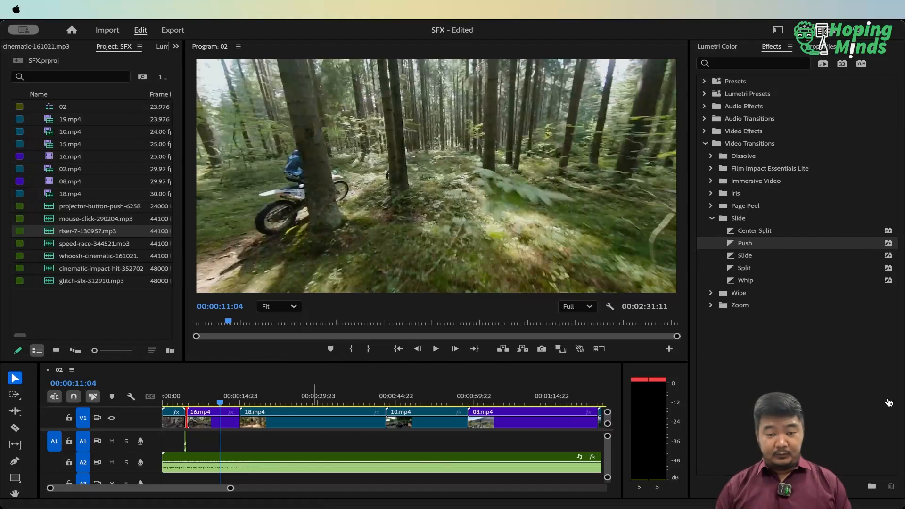
left_click(887, 399)
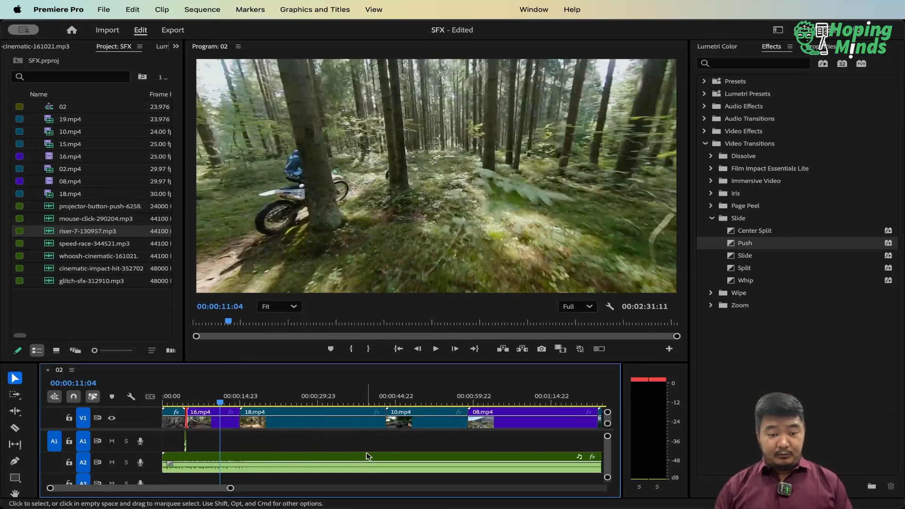
key("minus")
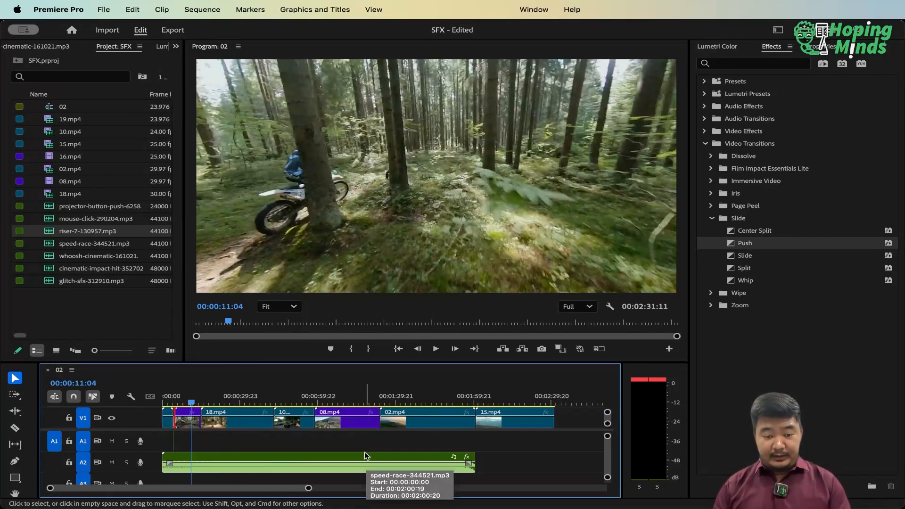
left_click(321, 399)
key("Up")
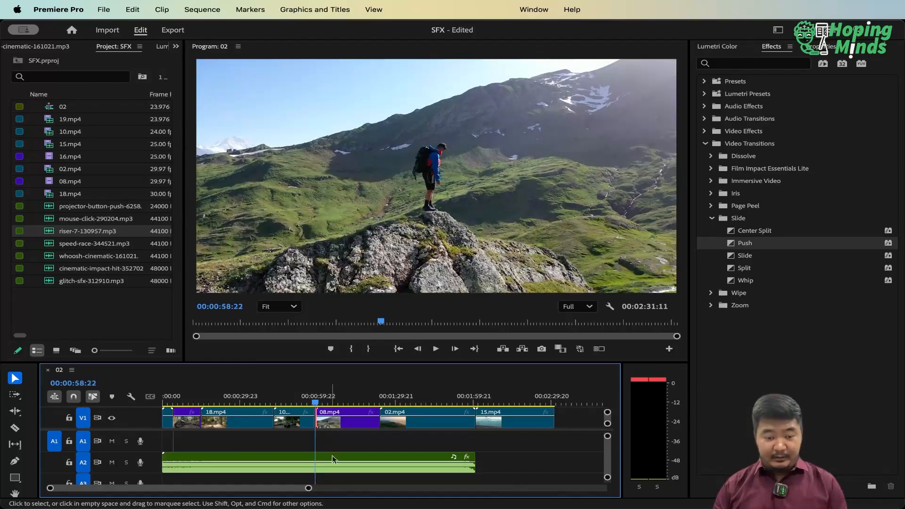
left_click(332, 457)
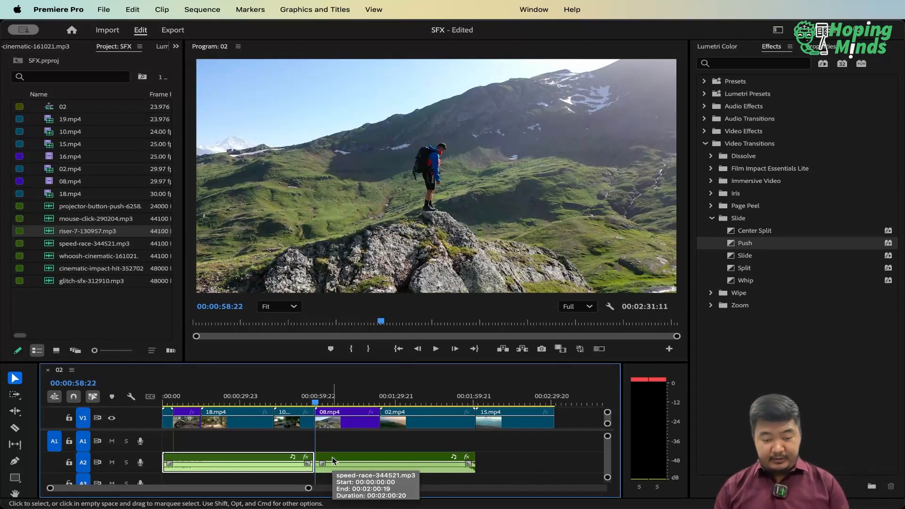
key("cmd+k")
key("Delete")
key("equal")
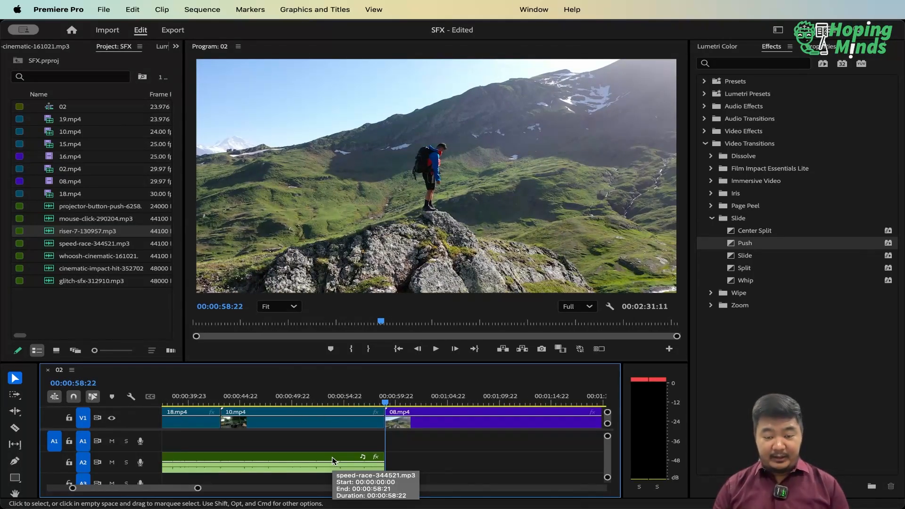
key("minus")
key("h")
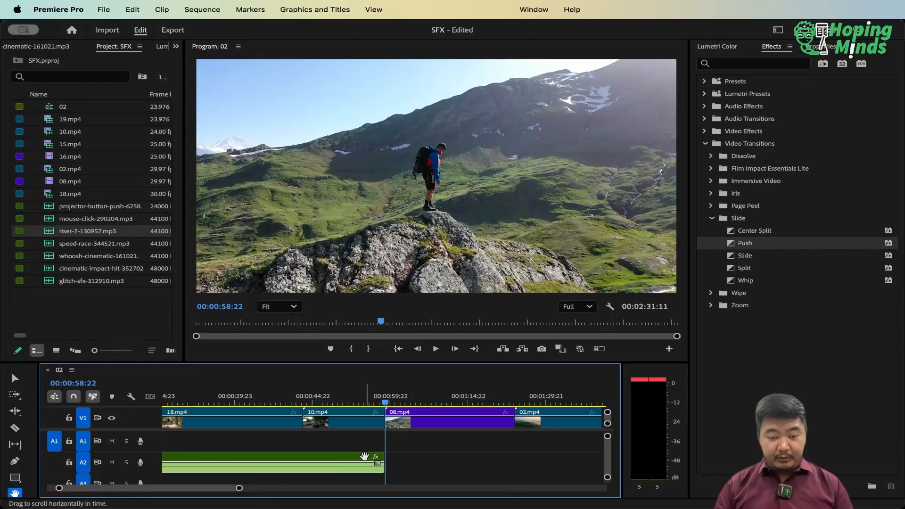
left_click_drag(364, 456, 286, 457)
key("v")
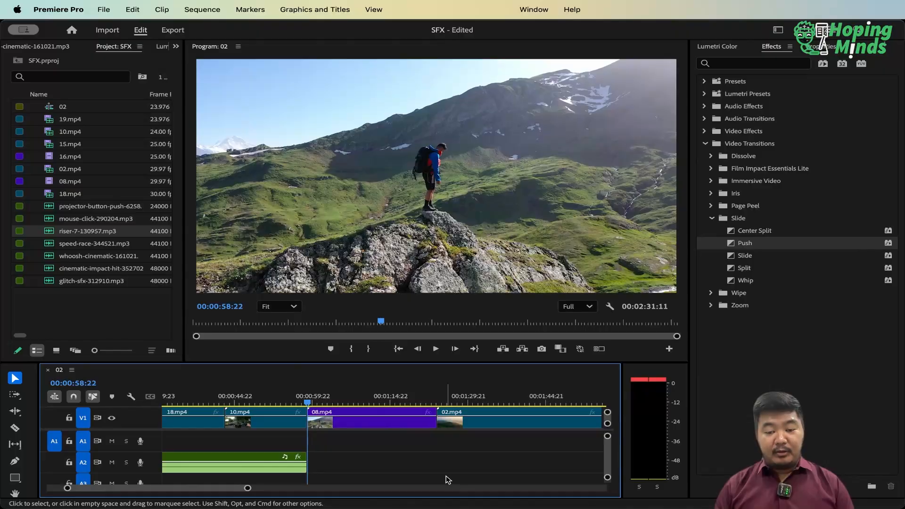
key("super+Tab")
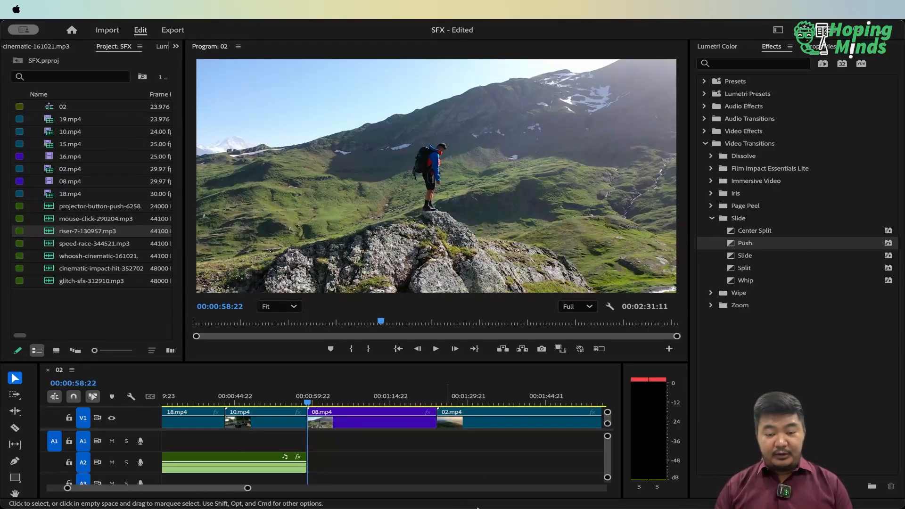
left_click(565, 430)
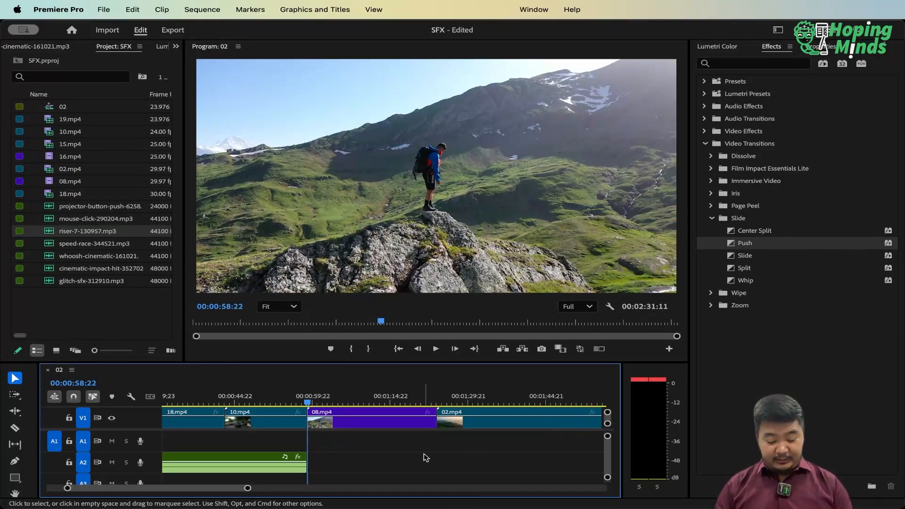
Give the video tracks slightly more room in the timeline and preview the opening seconds of 08.mp4
scroll(330, 466, "right", 2)
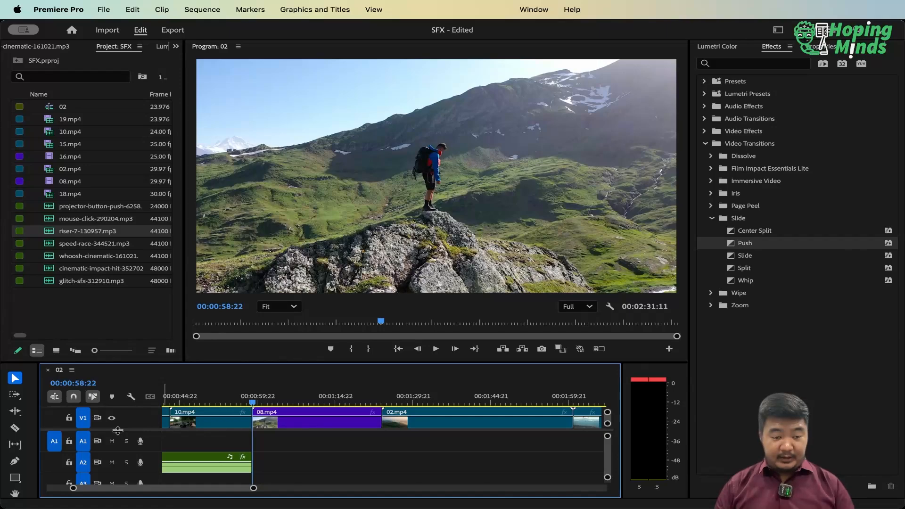
left_click_drag(117, 430, 118, 436)
key("space")
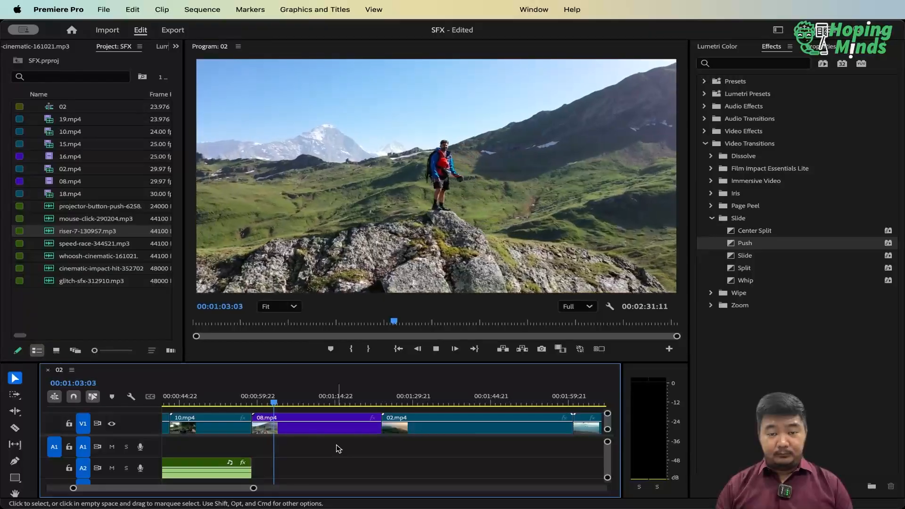
key("space")
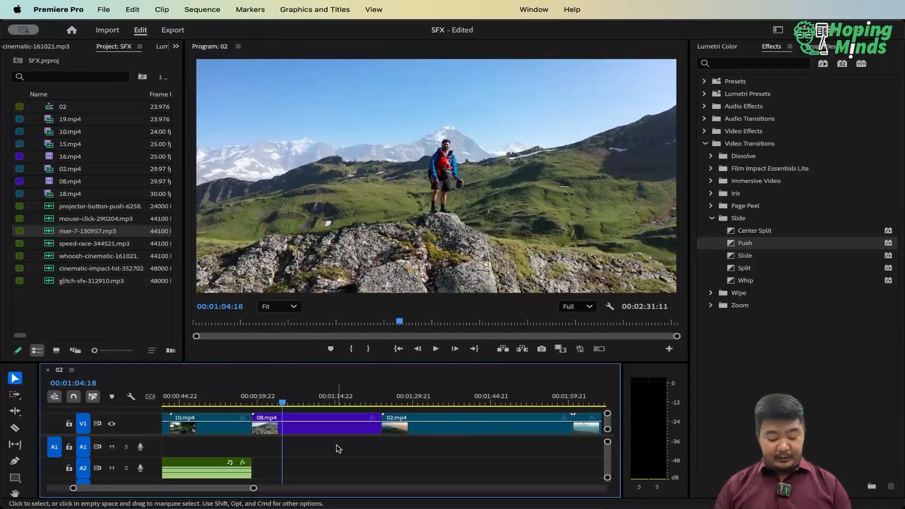
Place riser-7-130957.mp3 on track A1 at the start of 08.mp4 and enlarge the timeline around it
left_click_drag(49, 232, 257, 431)
left_click(267, 395)
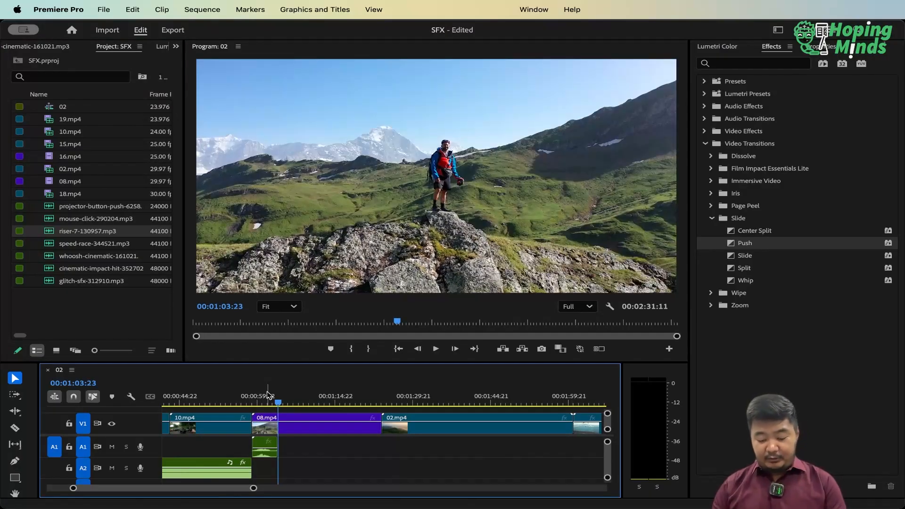
key("=")
key("=")
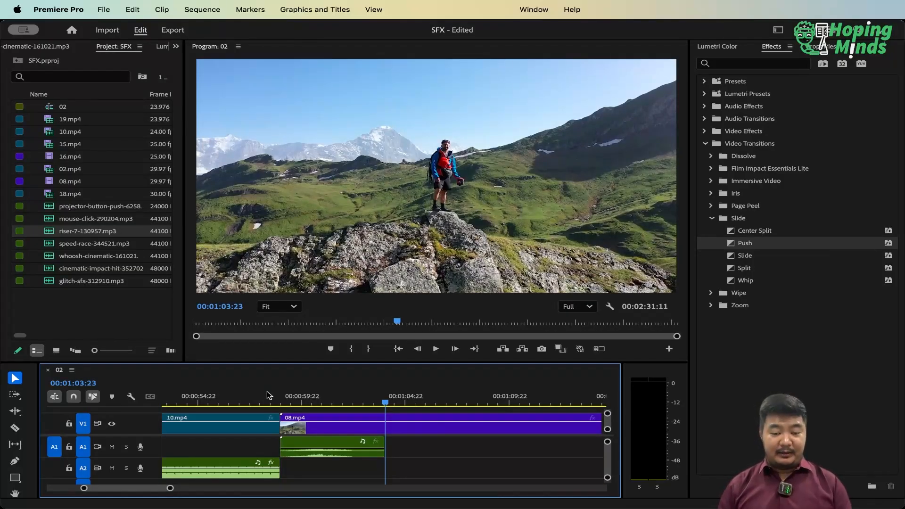
Play 08.mp4 twice from its start at 00:00:58:22 to hear the riser against the picture
key("Up")
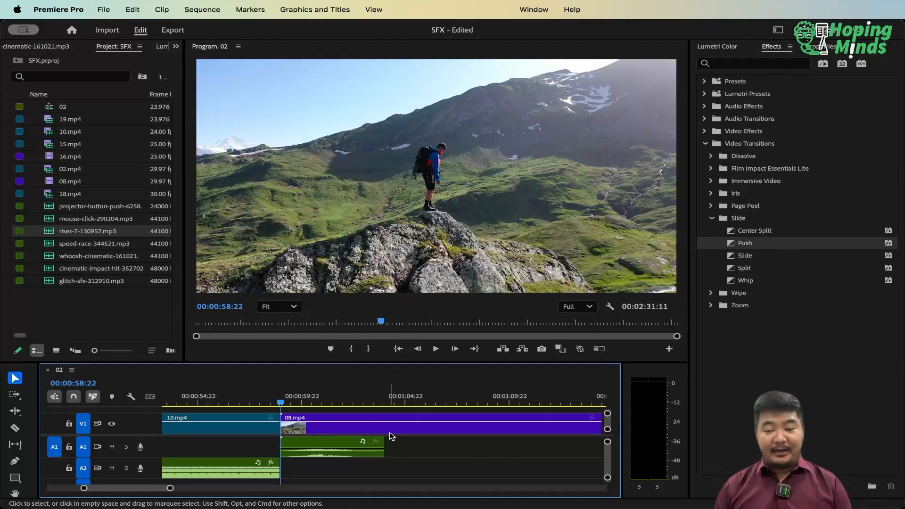
key("space")
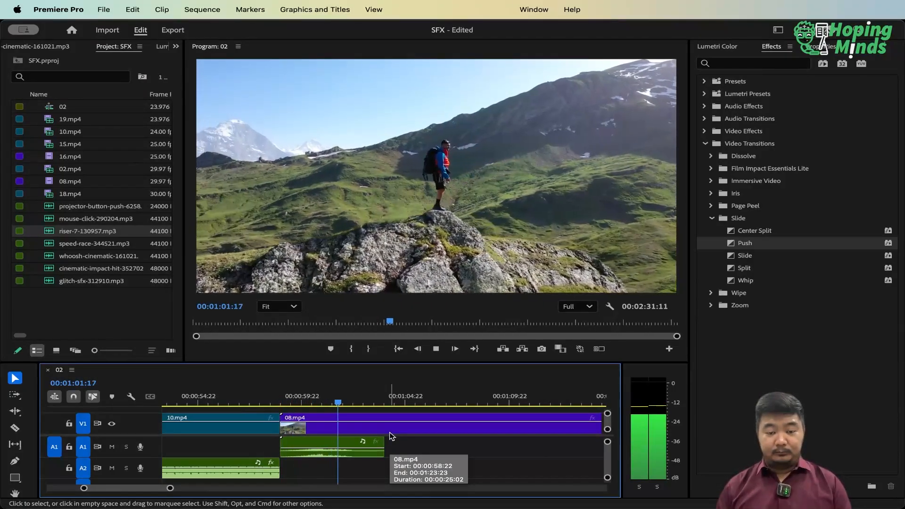
key("space")
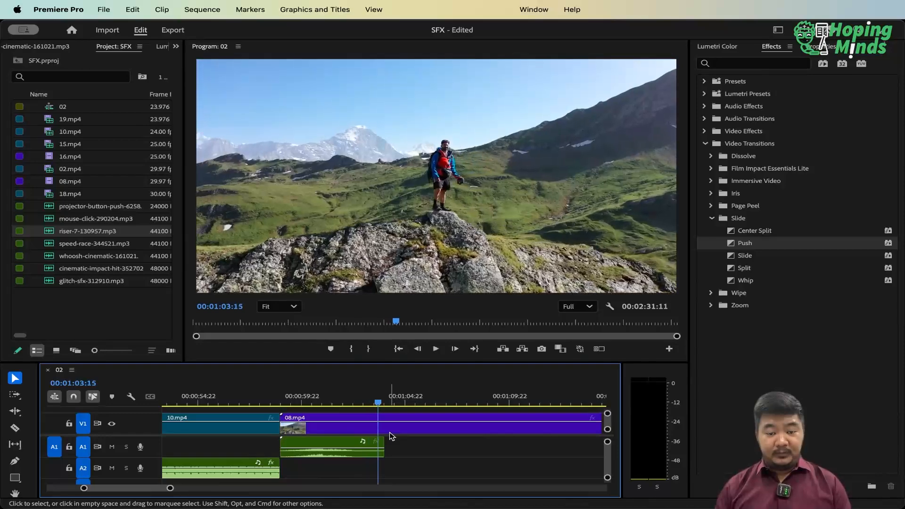
key("Up")
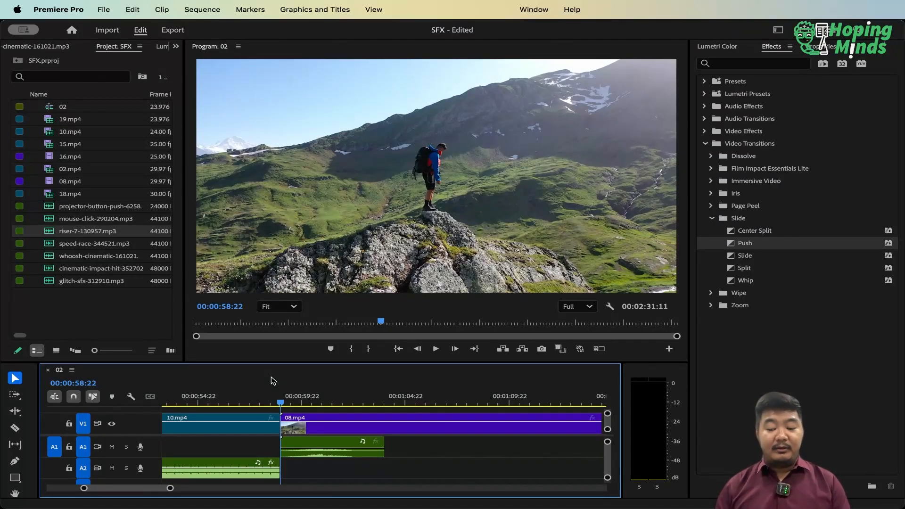
key("space")
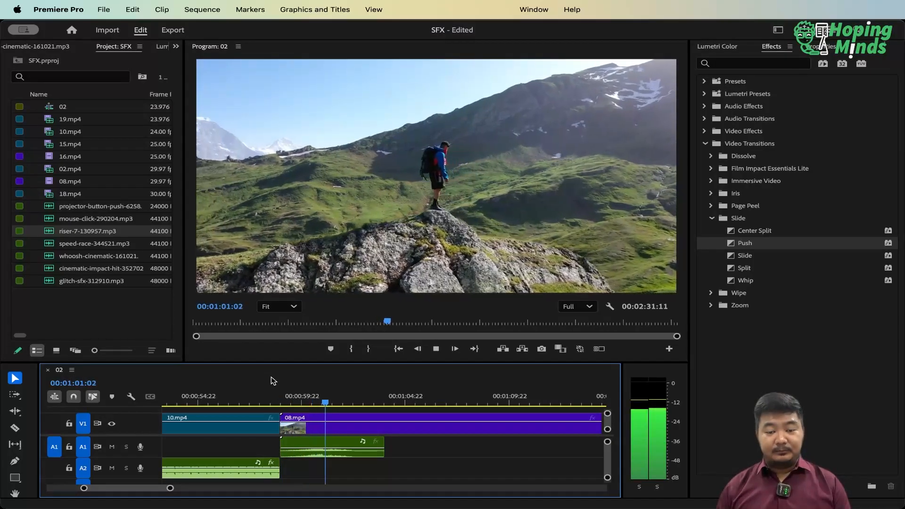
key("space")
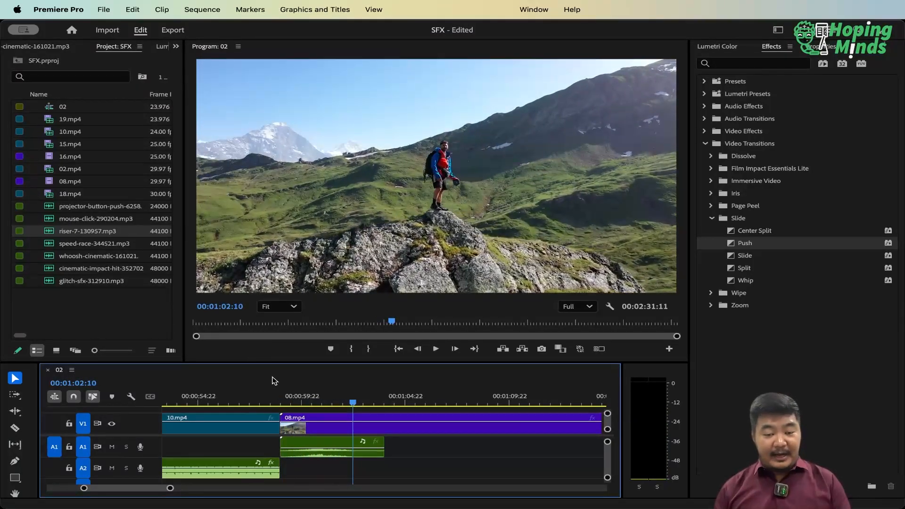
Locate the riser's peak around 00:01:01:00 and add an opacity keyframe to 08.mp4 there with the Pen tool
left_click(321, 399)
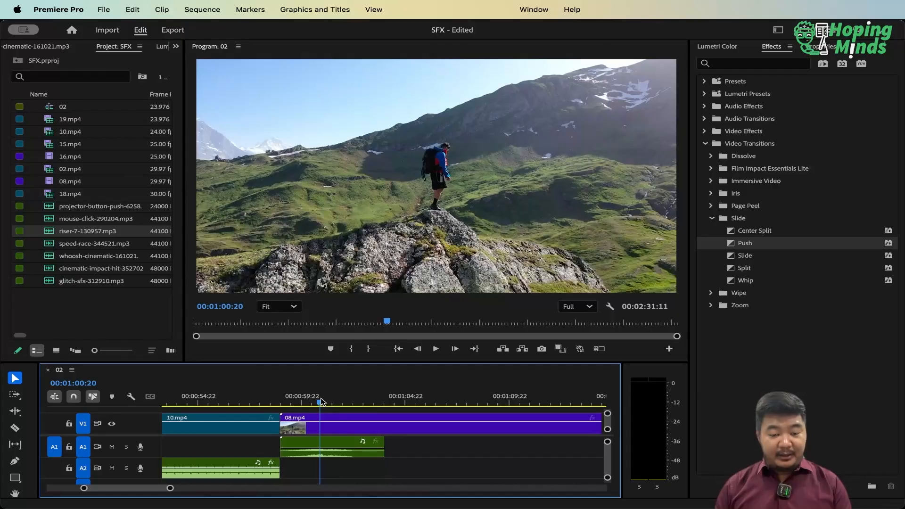
left_click(323, 402)
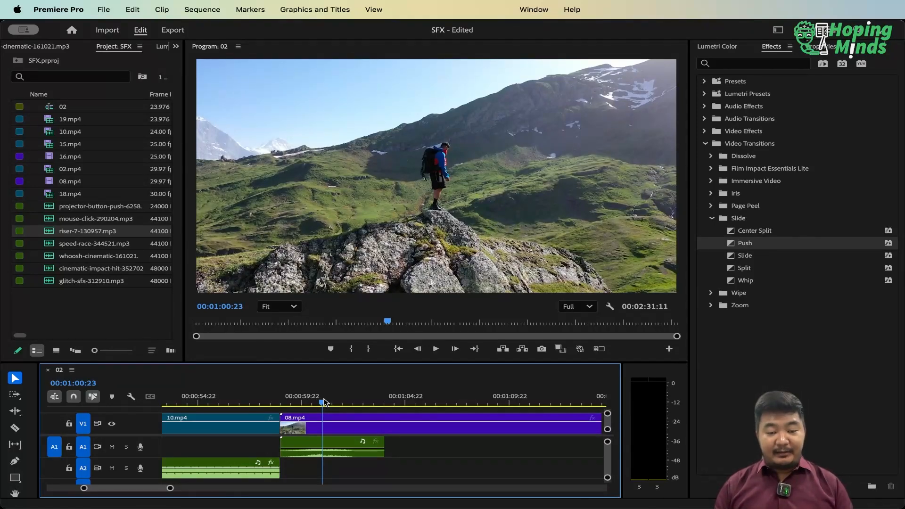
key("space")
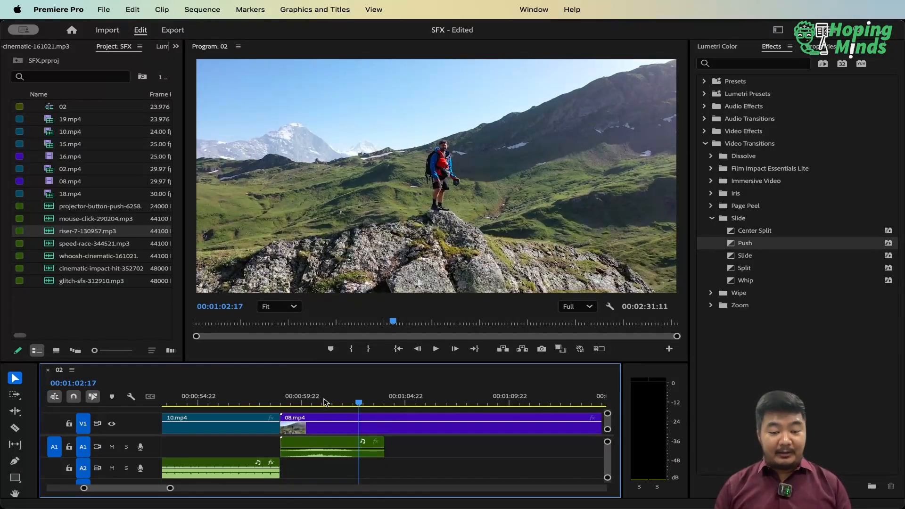
left_click(323, 402)
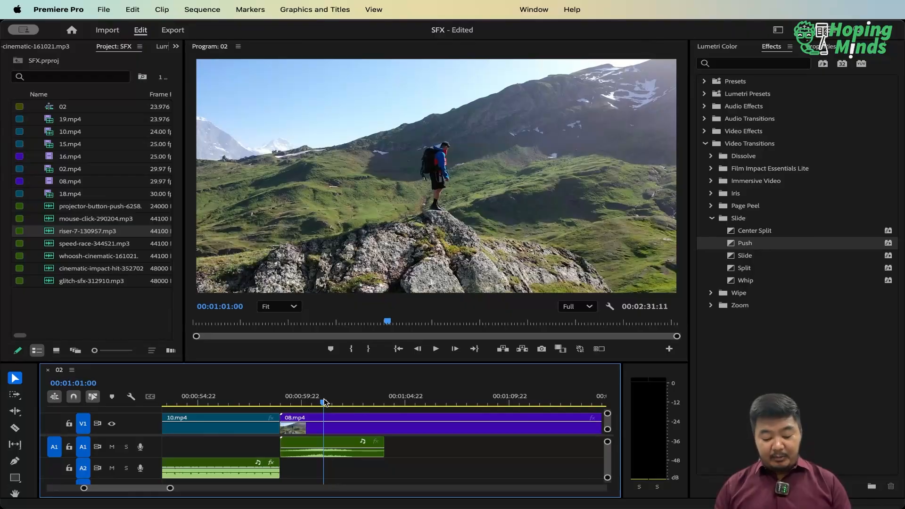
key("p")
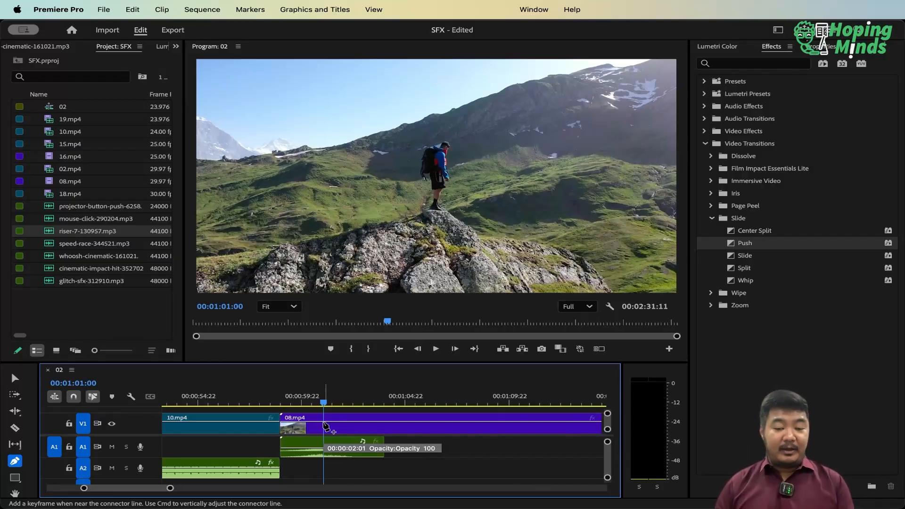
left_click(325, 424)
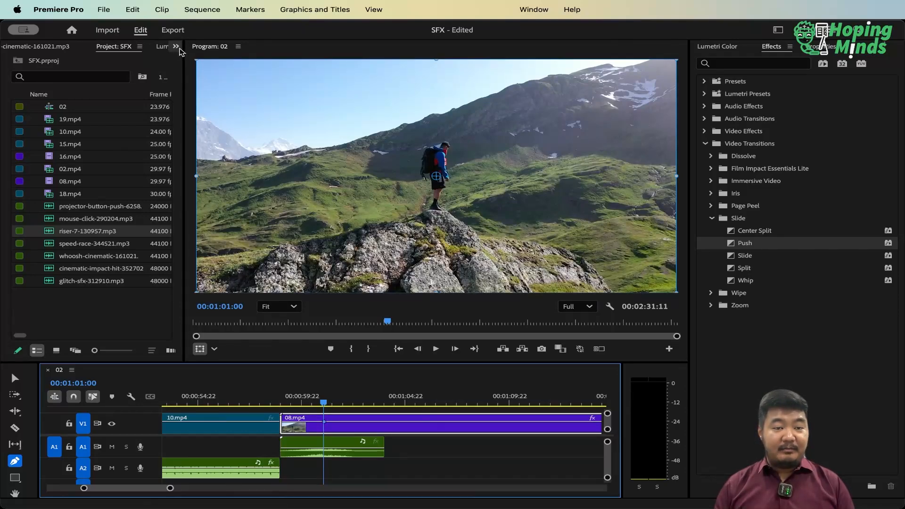
Set 08.mp4's opacity to 0% at 00:01:02:04 so the clip fades to black
left_click(175, 46)
left_click(212, 98)
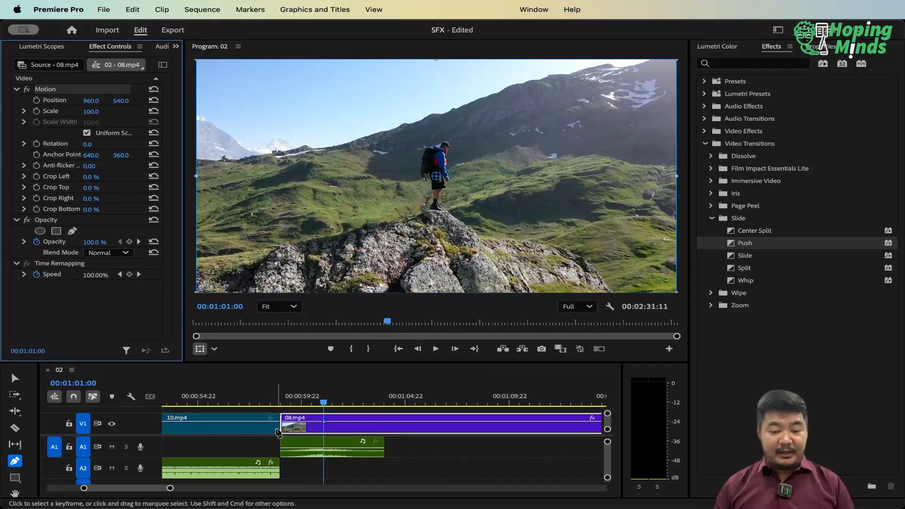
left_click(348, 403)
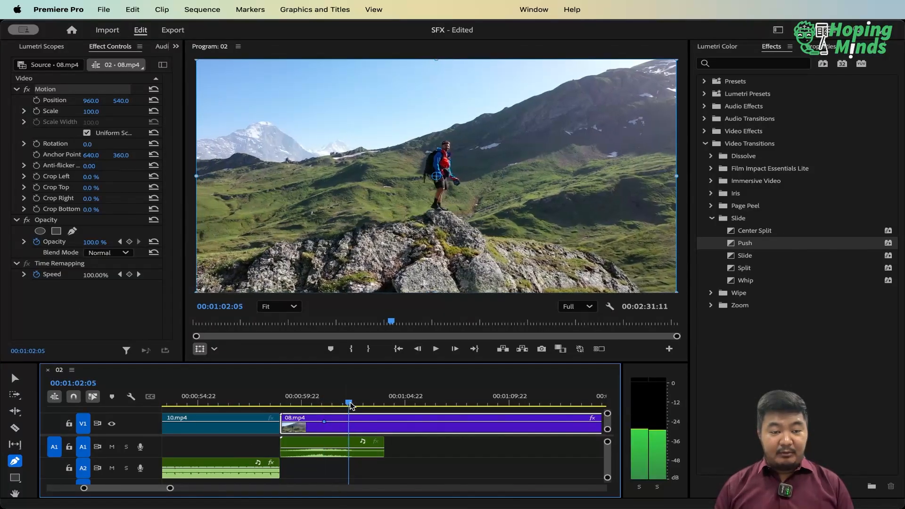
left_click_drag(350, 403, 348, 403)
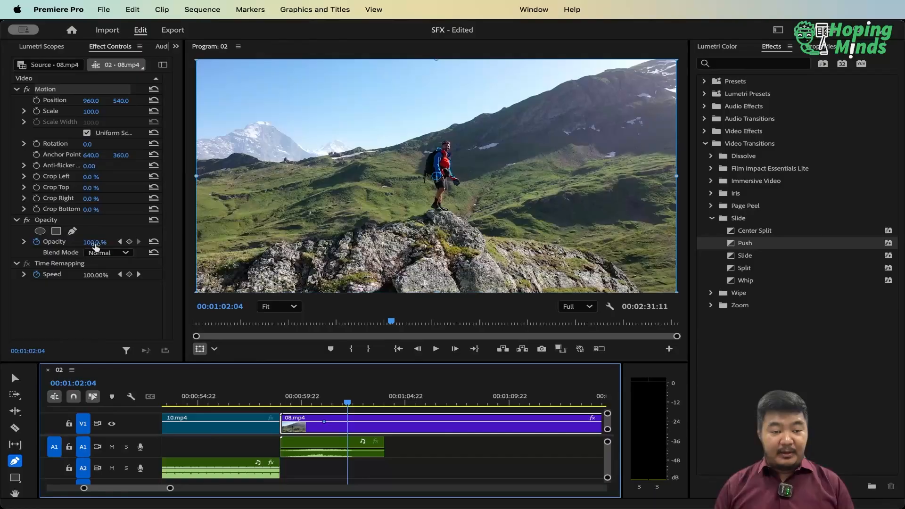
left_click_drag(96, 247, 48, 246)
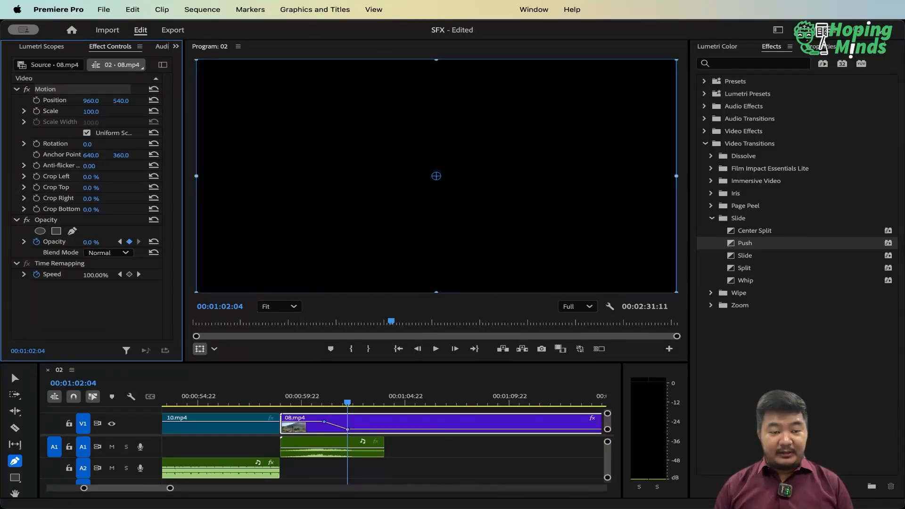
Return to the start of 08.mp4, restore the Selection tool and play the fade to black with the riser
left_click(284, 402)
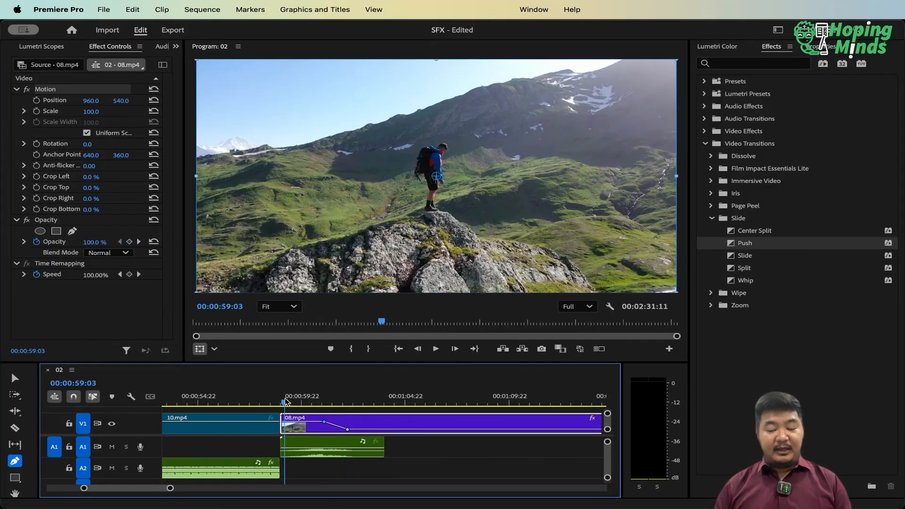
key("Up")
key("v")
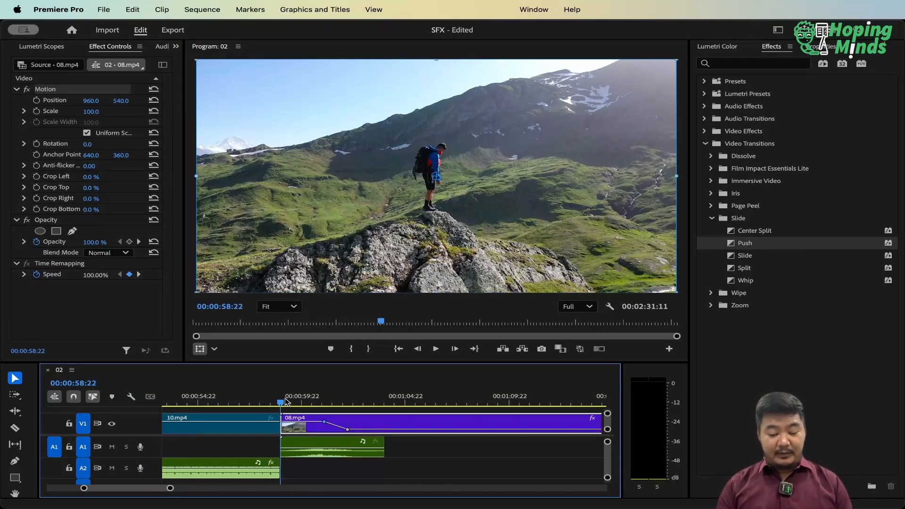
key("space")
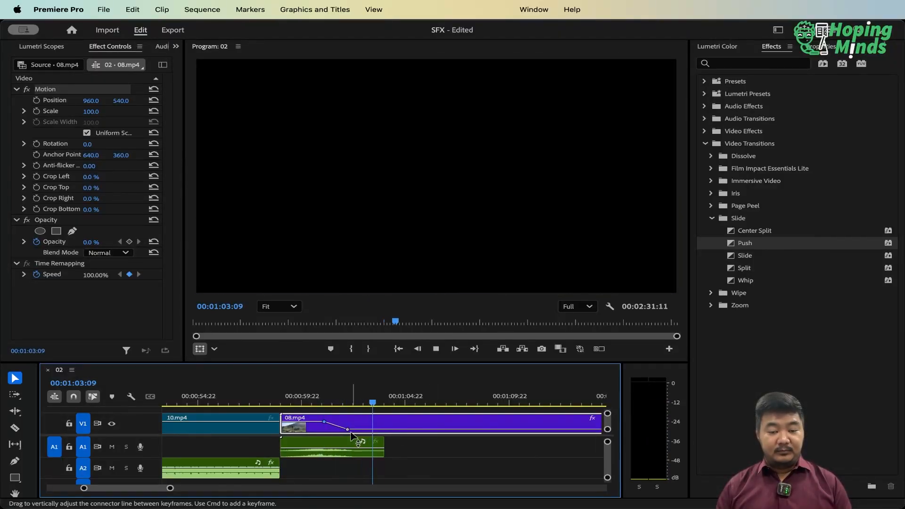
key("space")
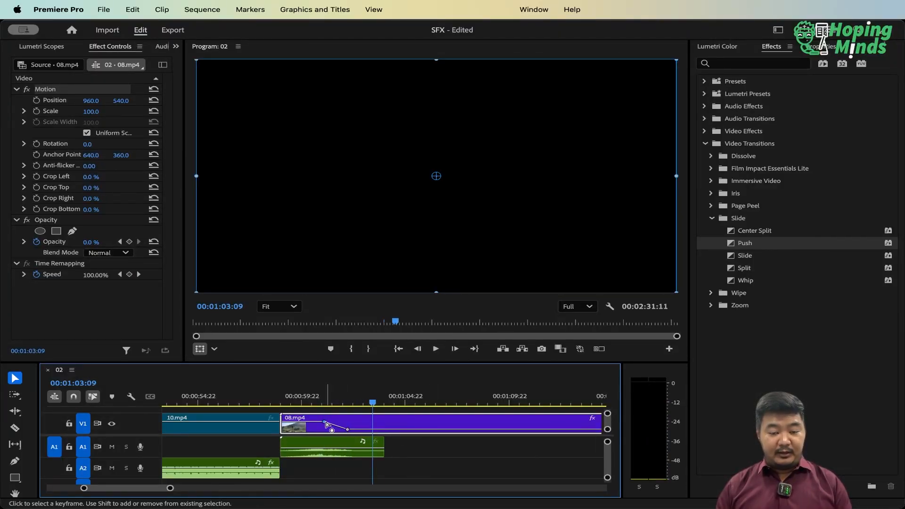
Shorten 08.mp4's fade by shifting its first opacity keyframe forward in time and its 0% keyframe back to about 00:01:01:16
left_click_drag(324, 422, 331, 422)
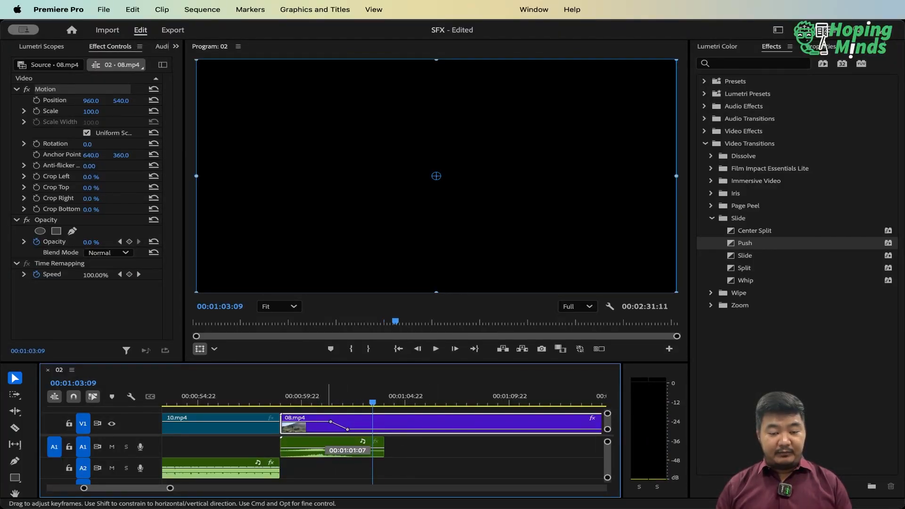
left_click(304, 395)
key("space")
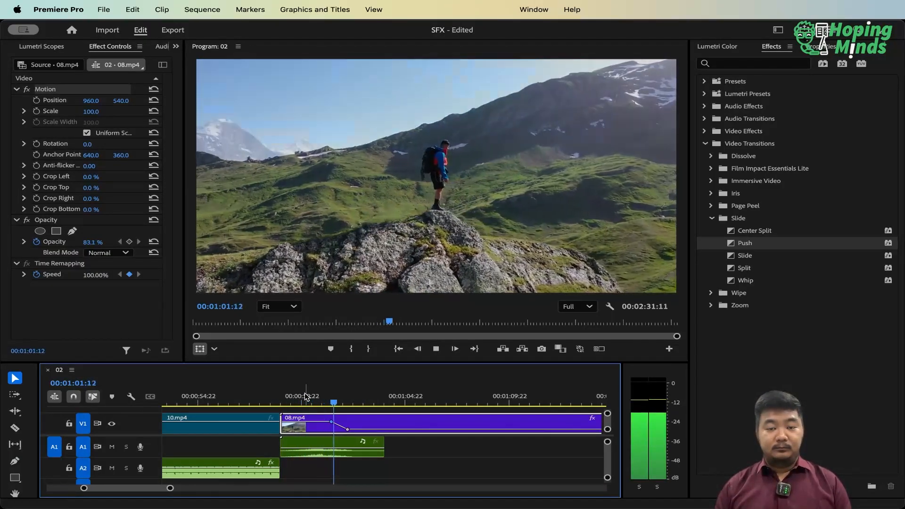
key("space")
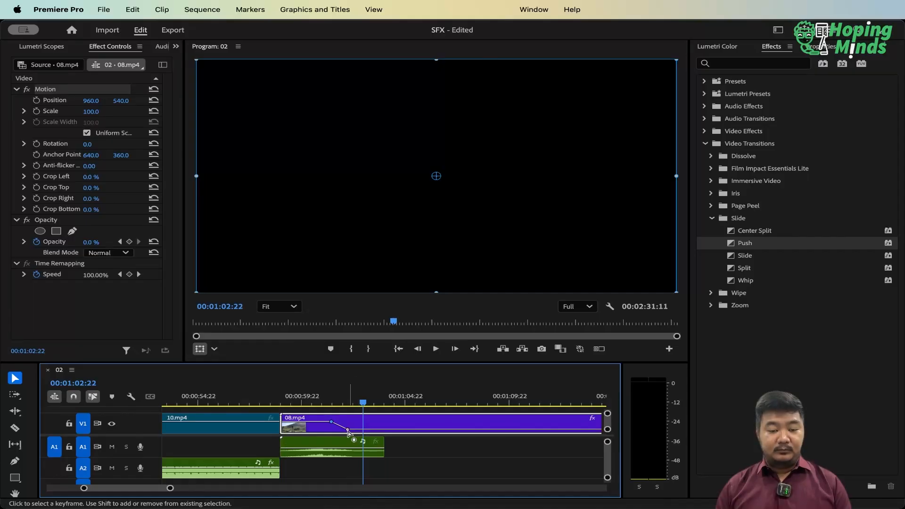
left_click_drag(347, 430, 340, 429)
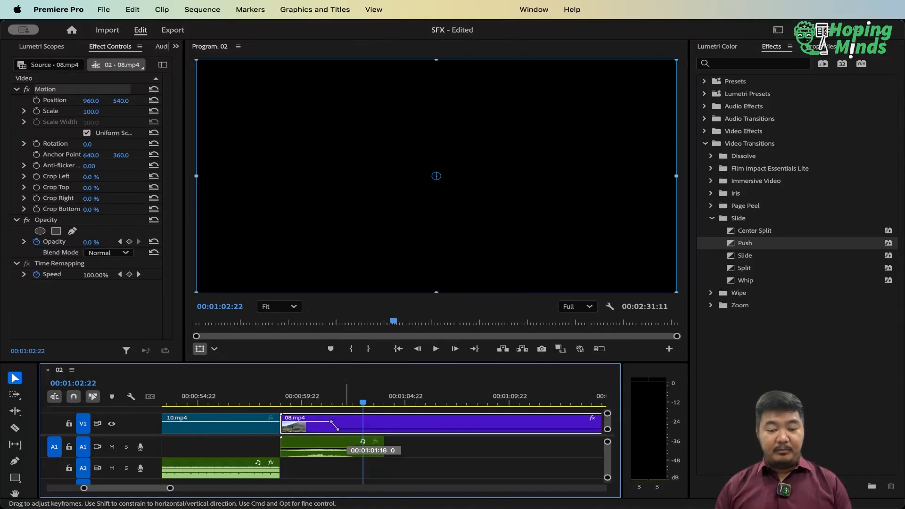
Replay 08.mp4 from its start to check the shortened fade against the riser
left_click(300, 397)
key("Up")
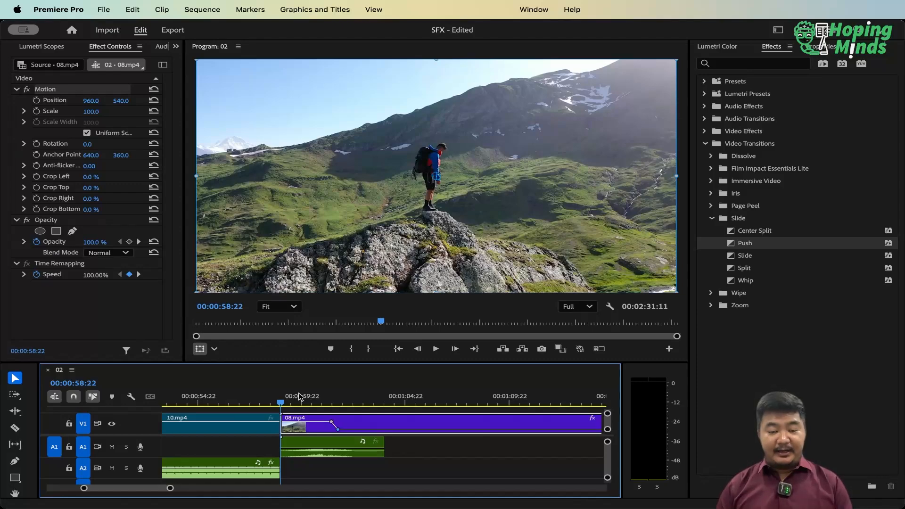
key("space")
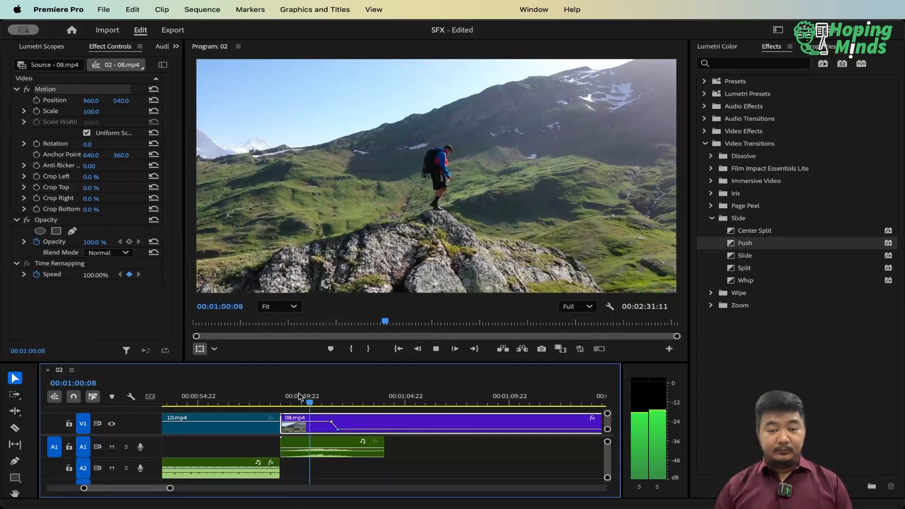
key("space")
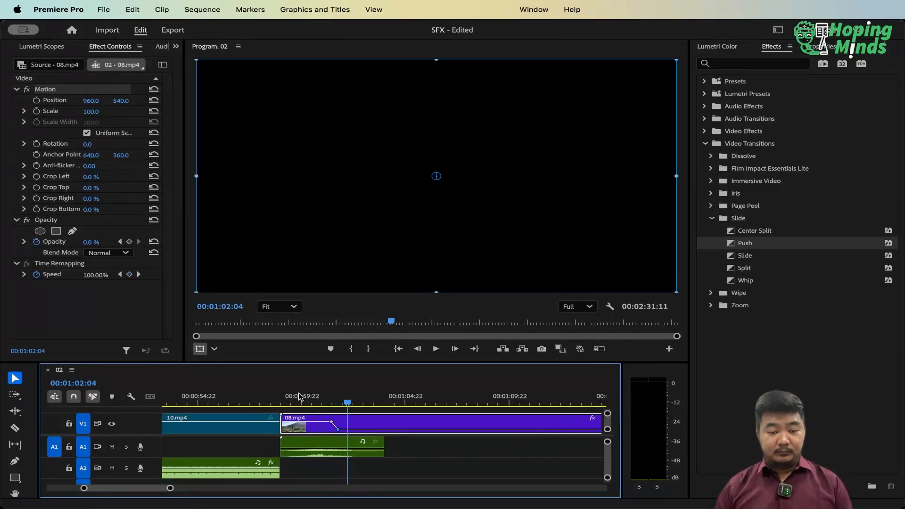
Enlarge the timeline and move 08.mp4's first opacity keyframe back to about 00:01:01:00, at the riser's peak
left_click(313, 403)
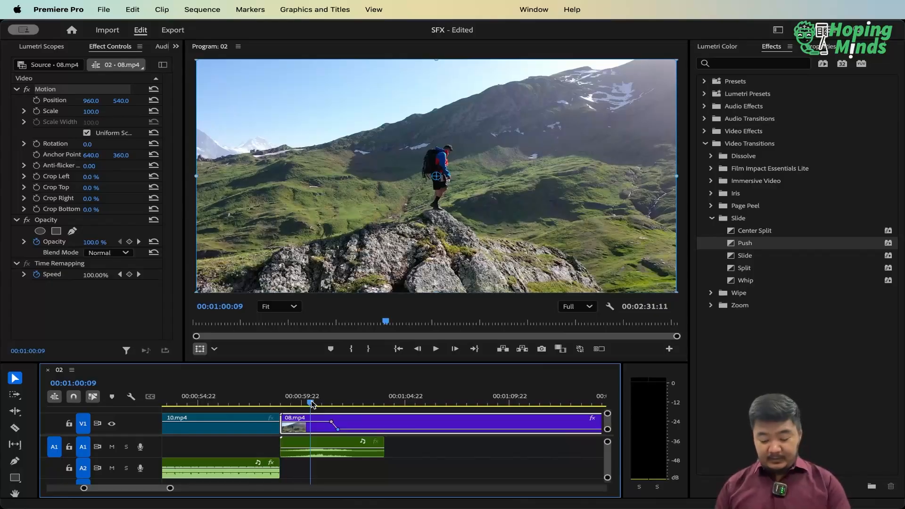
key("=")
key("space")
key("space")
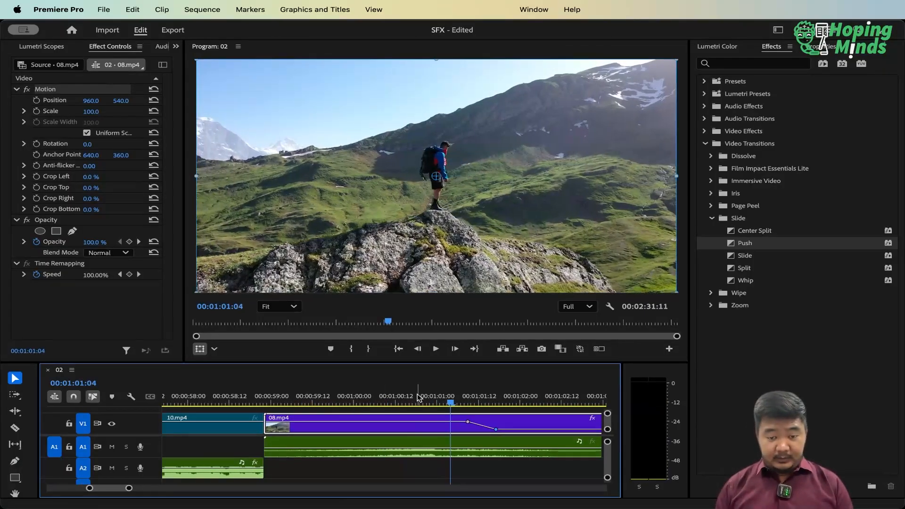
left_click_drag(452, 399, 438, 422)
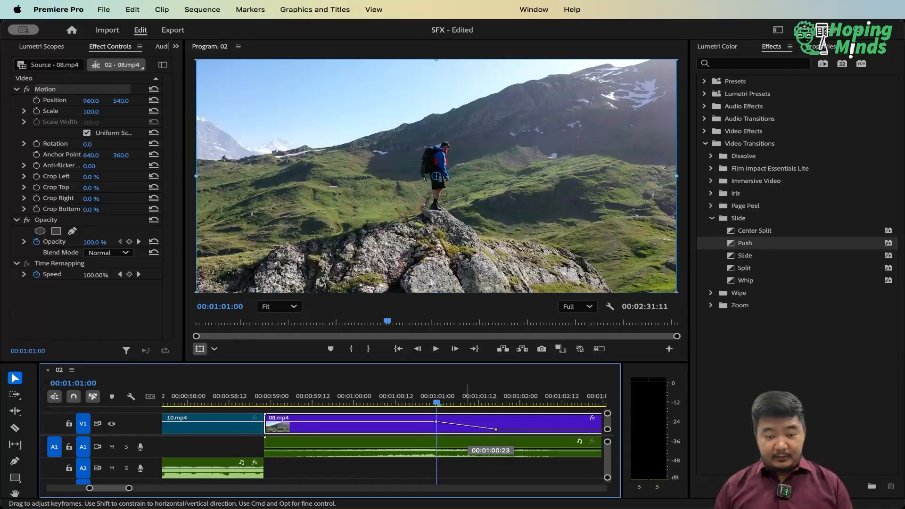
Move 08.mp4's 0% opacity keyframe back to about 00:01:01:03 and play the clip from its start
left_click_drag(496, 429, 451, 429)
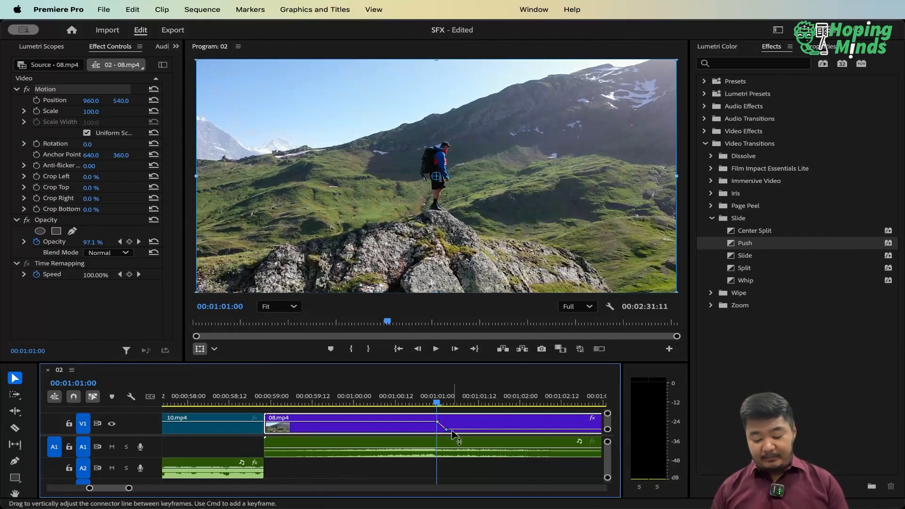
key("minus")
left_click(331, 390)
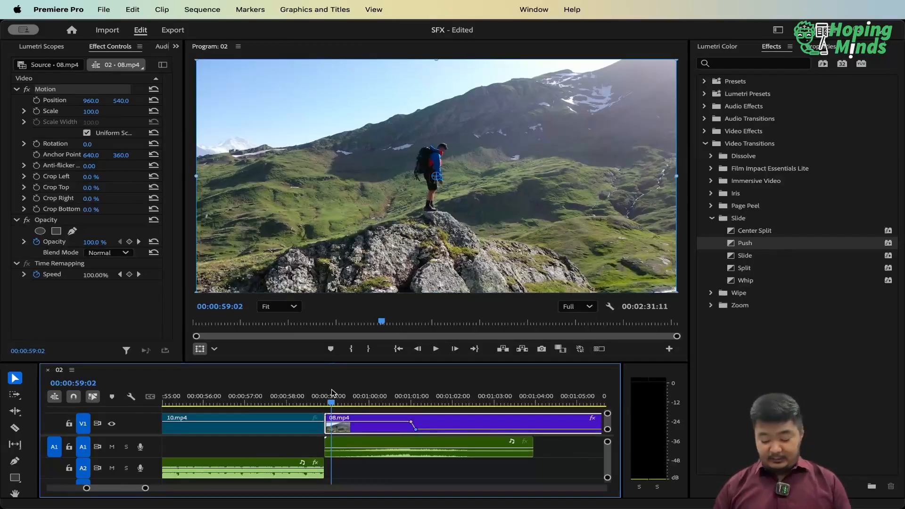
key("Up")
key("space")
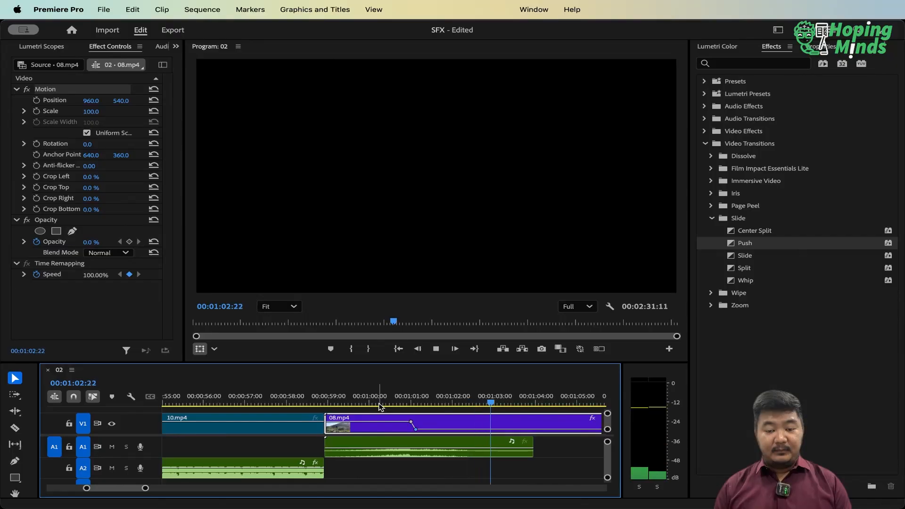
key("space")
Replay 08.mp4's fade to black from the clip's start, pausing partway through the fade to compare it with the riser
key("Up")
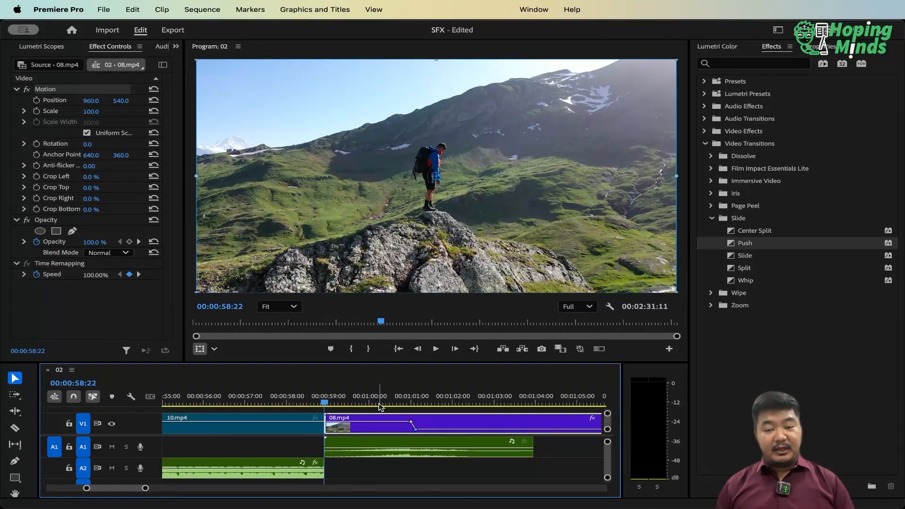
key("space")
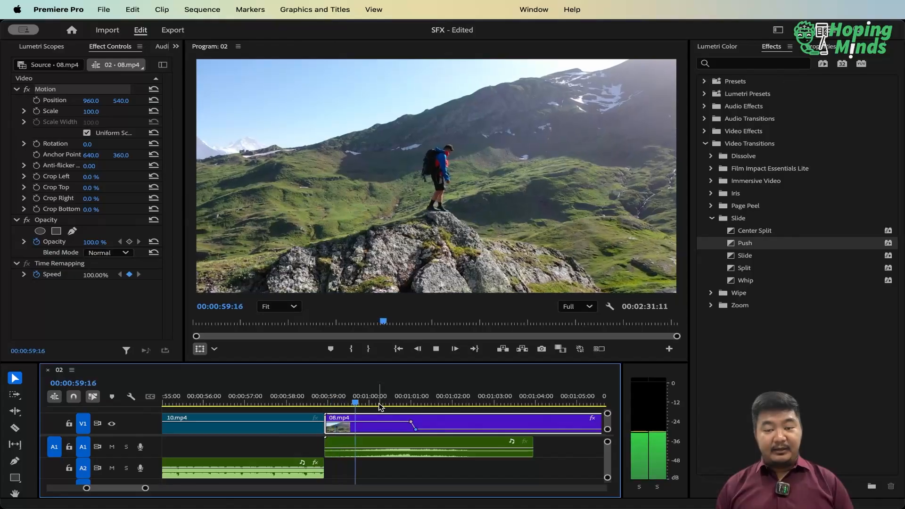
key("space")
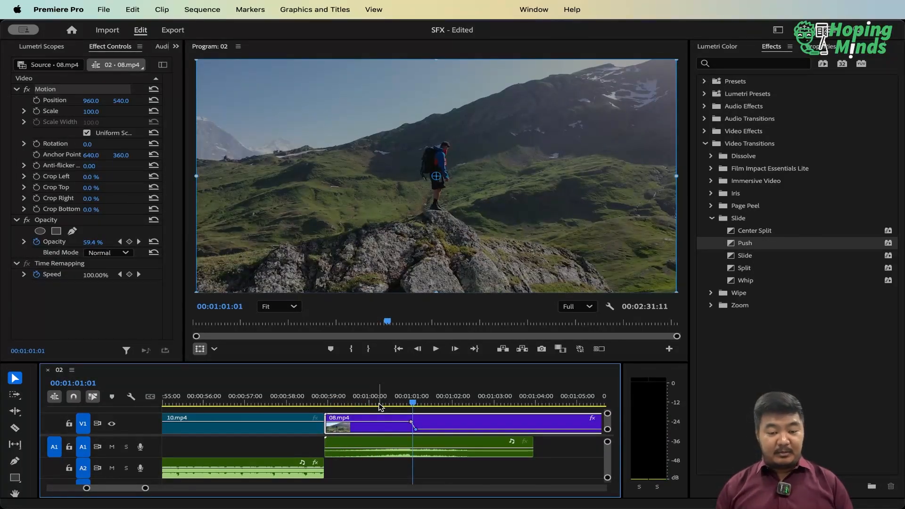
key("space")
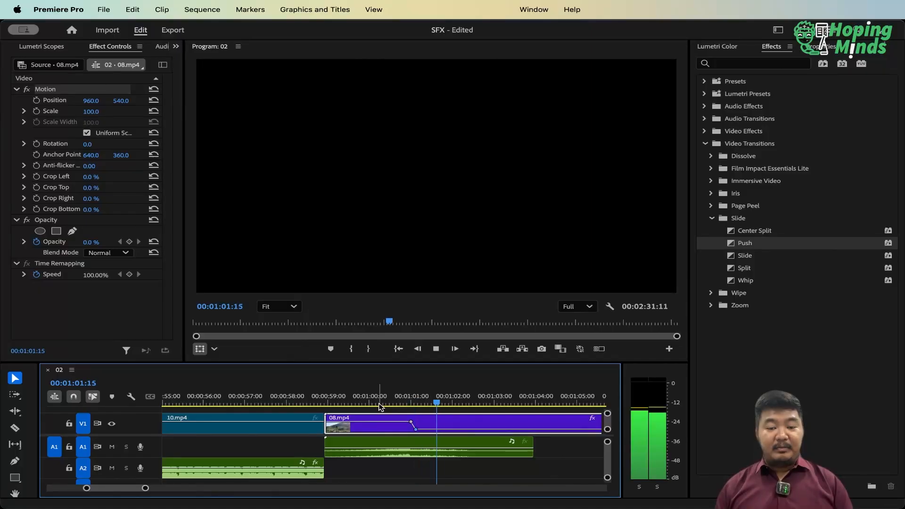
key("space")
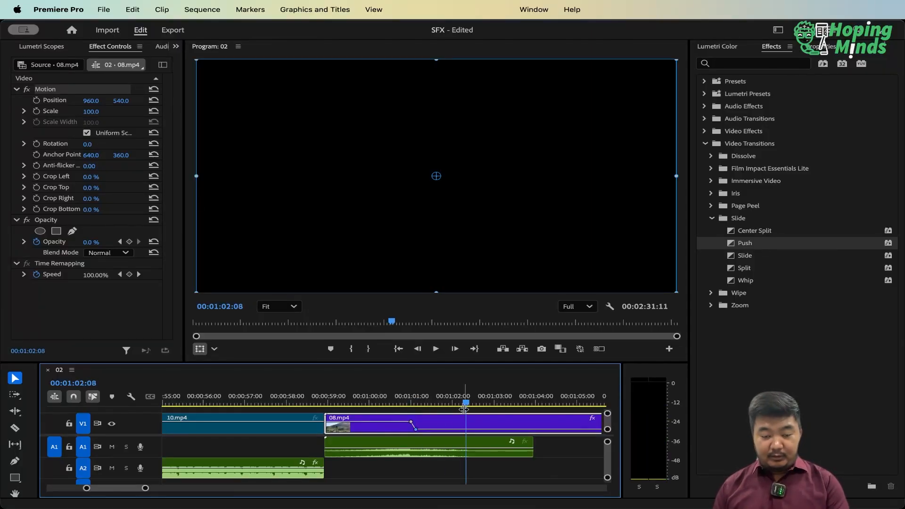
Move 08.mp4's 0% opacity keyframe to about one frame after the first keyframe and play the cut to black with the riser
key("=")
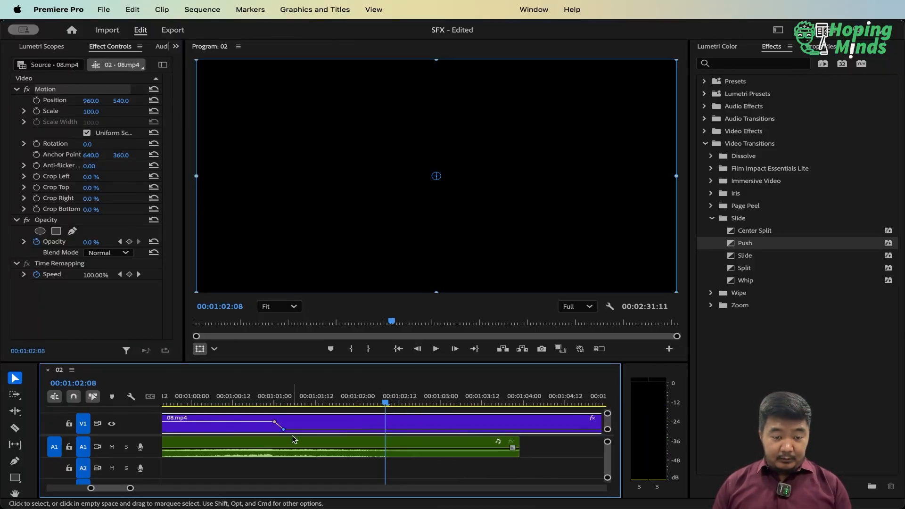
left_click_drag(282, 430, 278, 431)
key("minus")
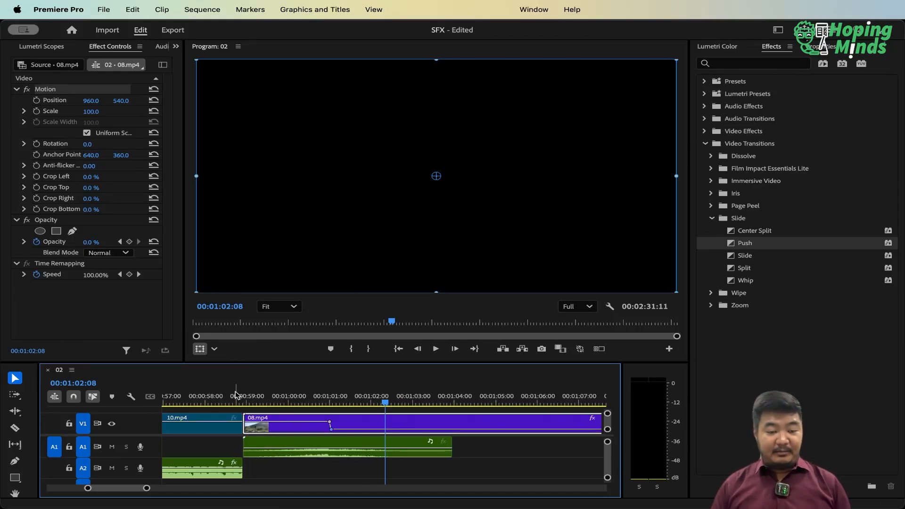
left_click(250, 401)
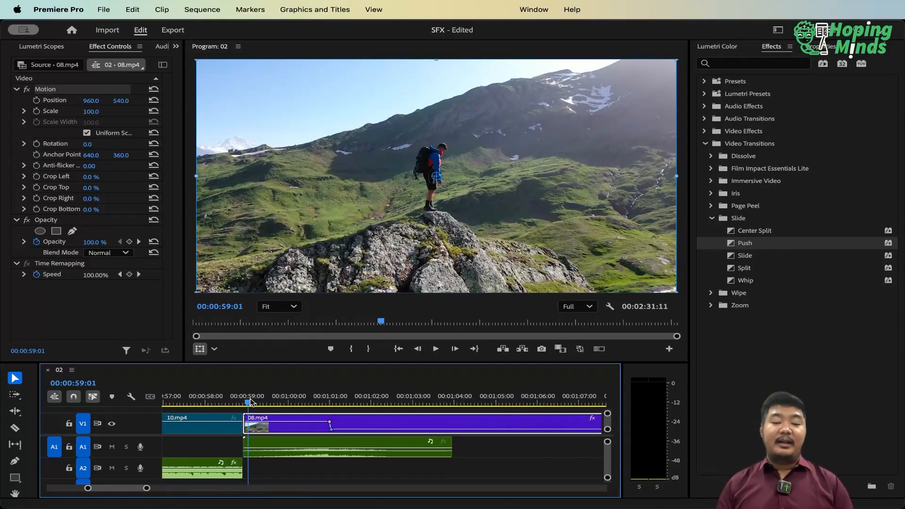
key("space")
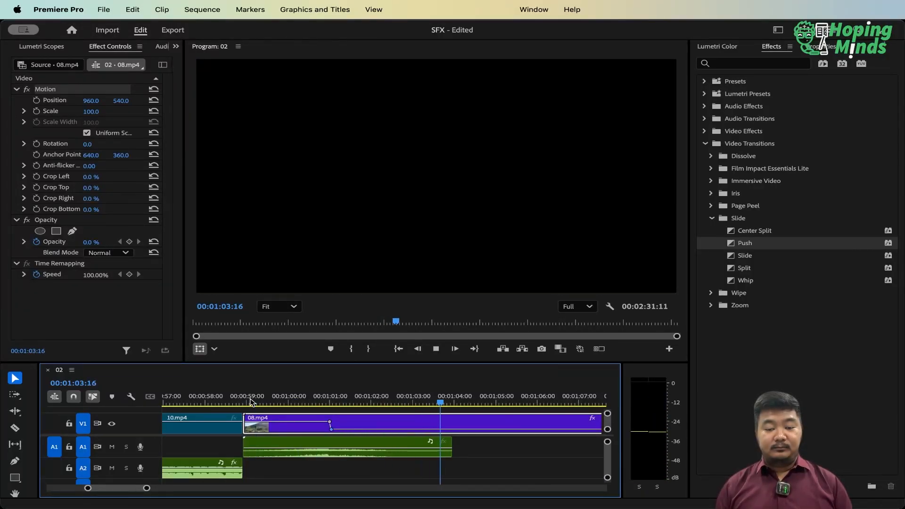
key("space")
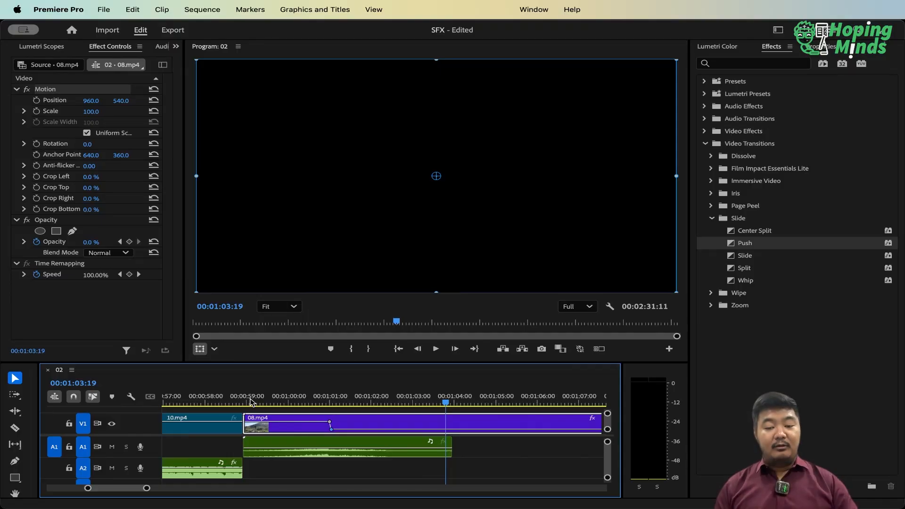
Look over the clips after the riser, visiting the starts of 02.mp4 and 15.mp4 and playing a moment of 15.mp4
key("Right")
key("Right")
key("Right")
key("Right")
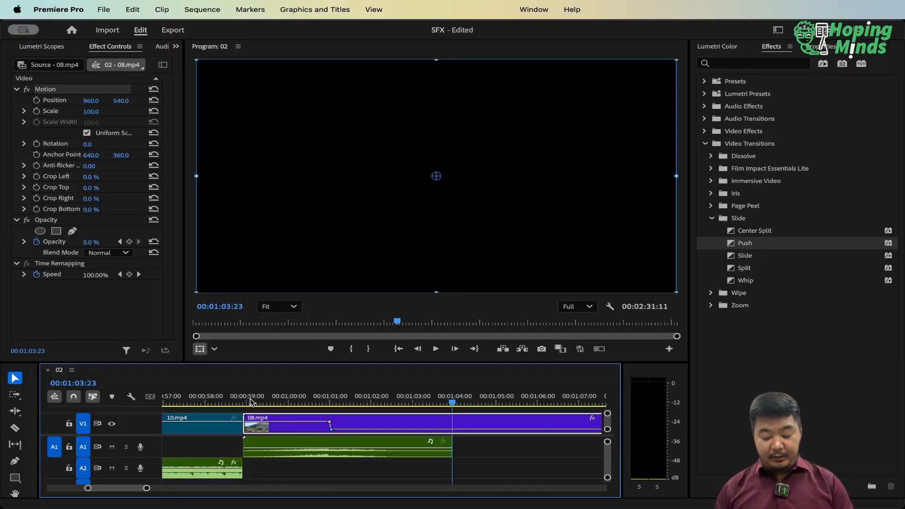
key("minus")
key("minus")
key("minus")
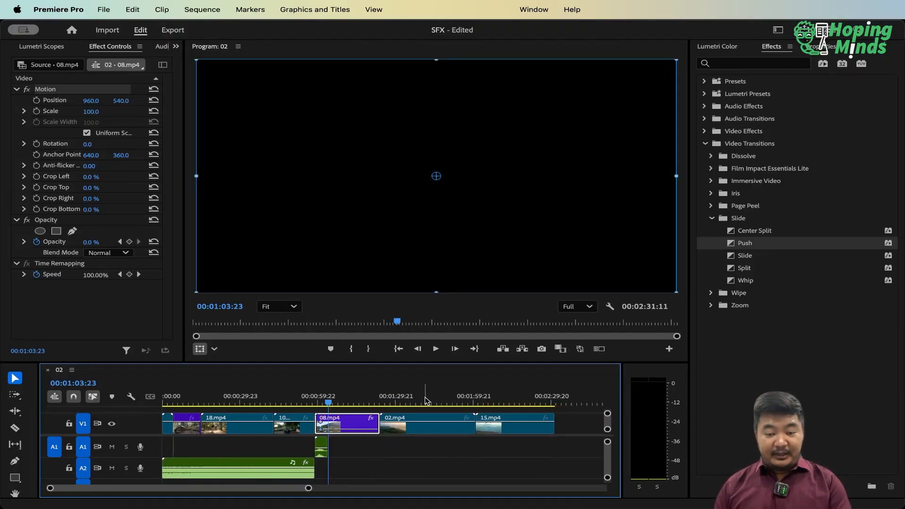
key("Down")
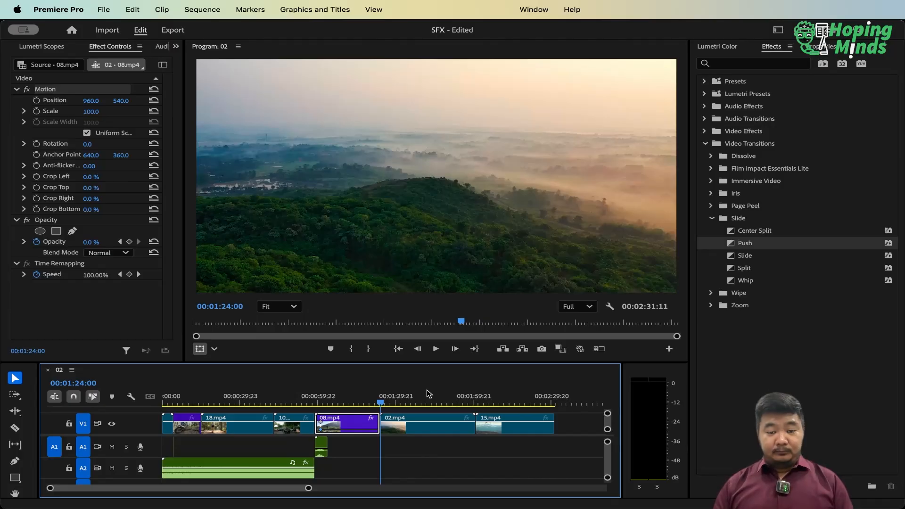
left_click(483, 399)
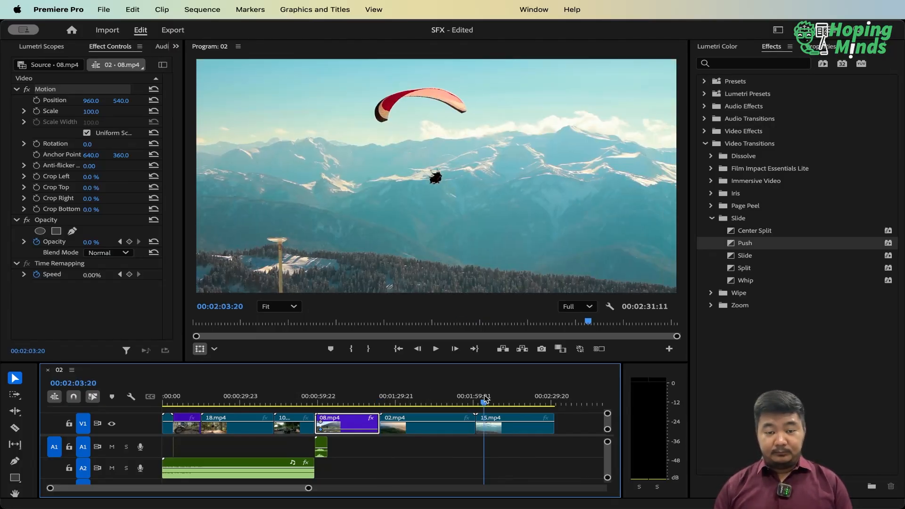
key("Up")
key("space")
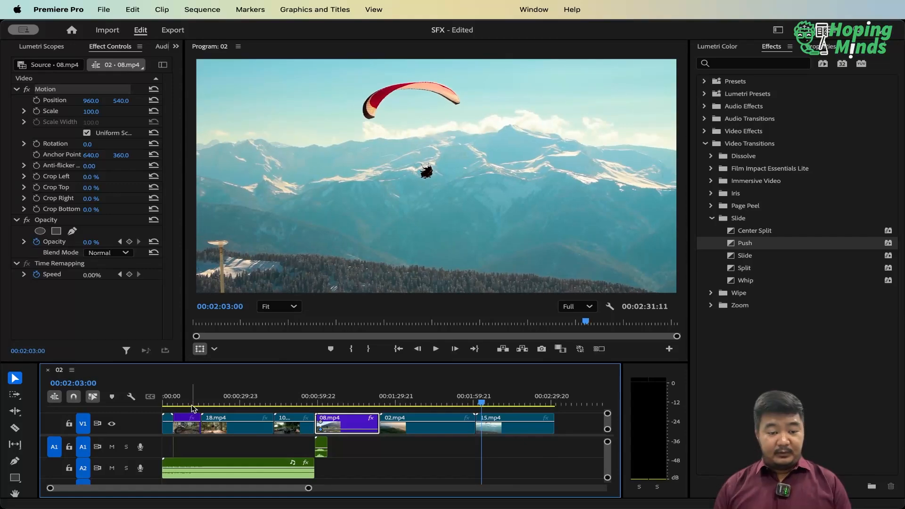
Play the start of 18.mp4 briefly and delete the speed-race sound clip from track A2
left_click(205, 401)
key("Up")
key("space")
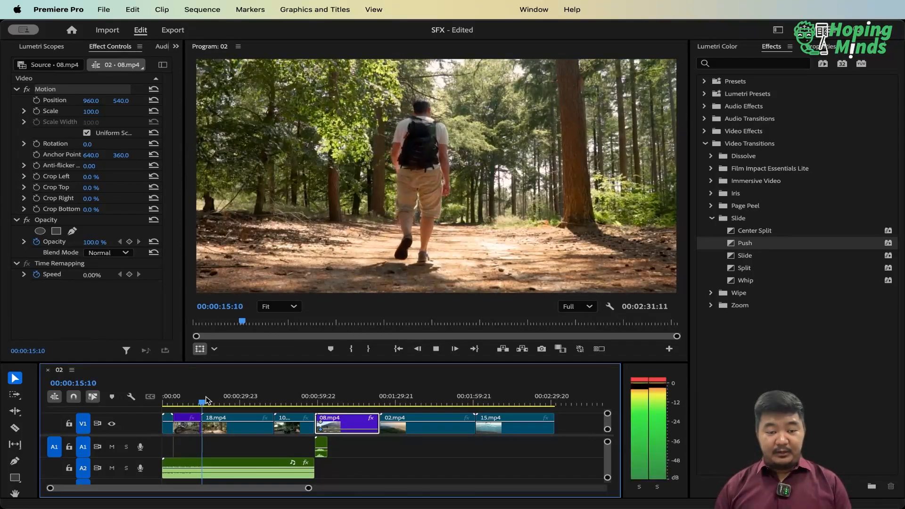
key("space")
left_click(239, 466)
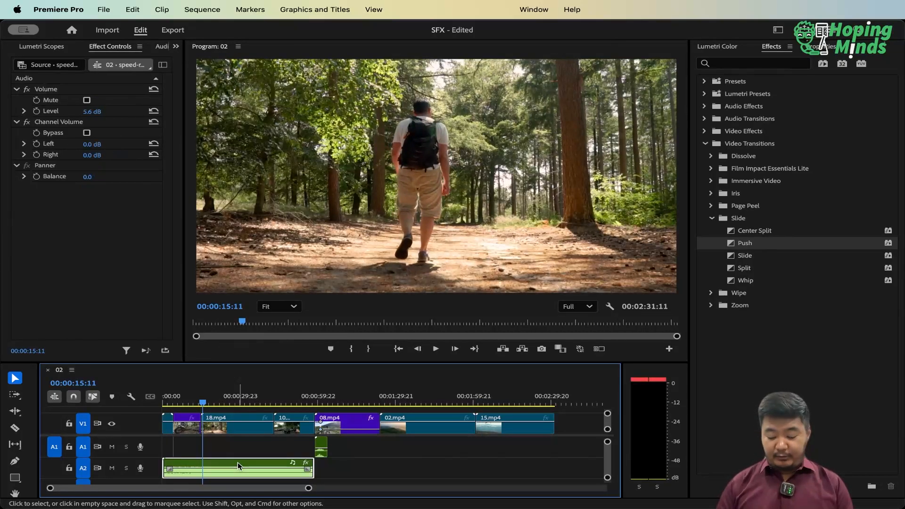
key("Delete")
Return to the start of 18.mp4 and play a few seconds of it without the speed-race sound
key("Up")
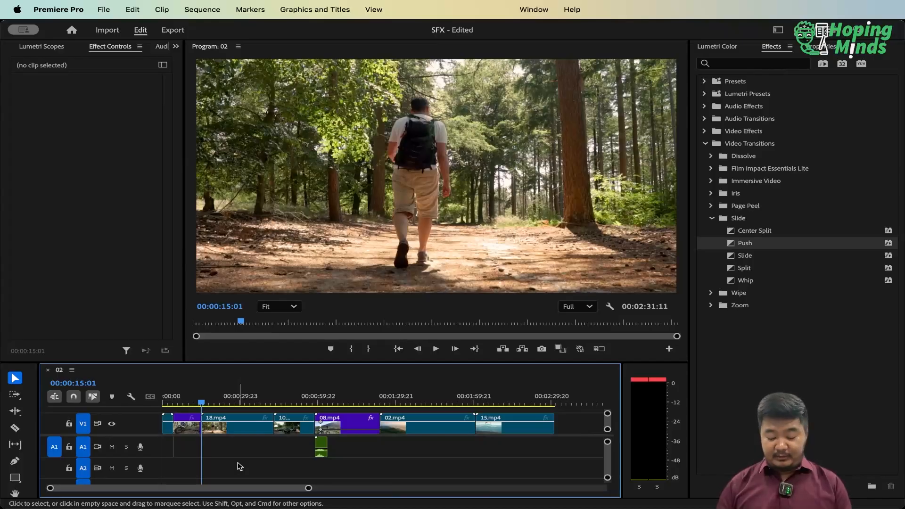
key("equal")
key("equal")
key("equal")
key("minus")
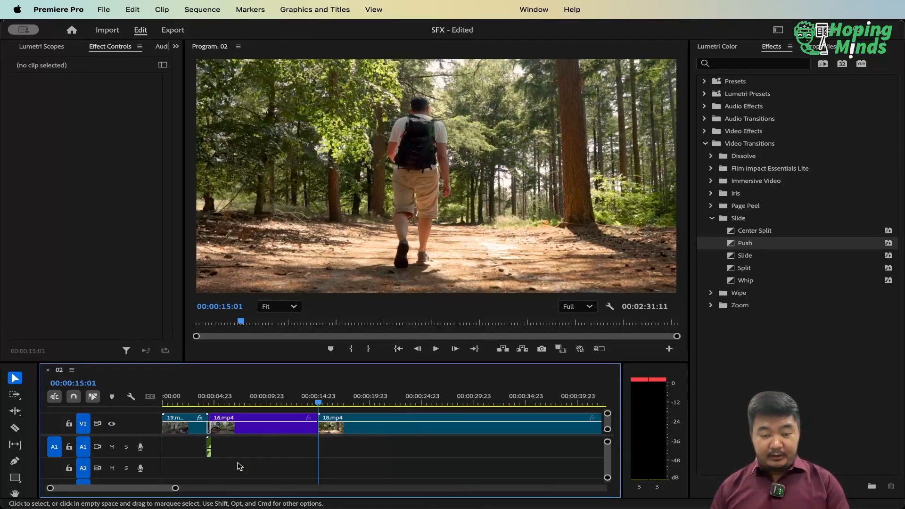
key("minus")
key("space")
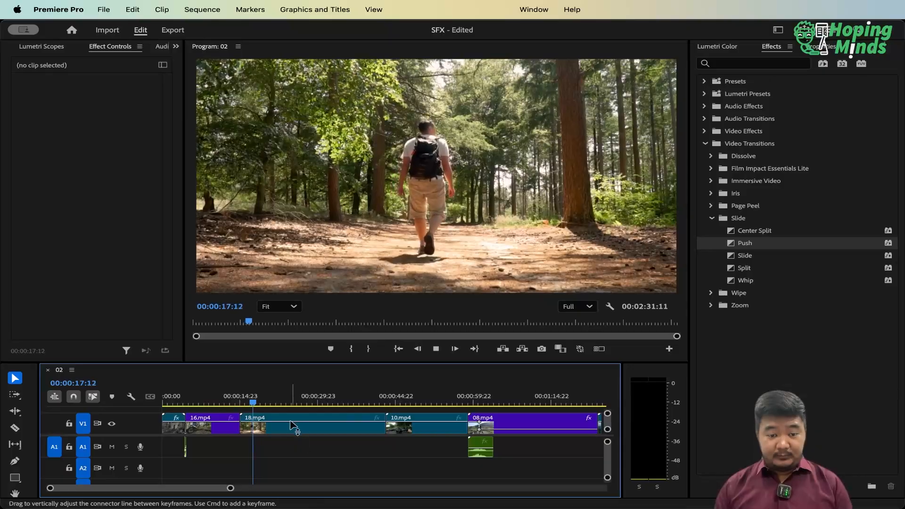
key("space")
Set 18.mp4's clip speed to 250% and play it from its start
left_click(291, 424)
key("super+r")
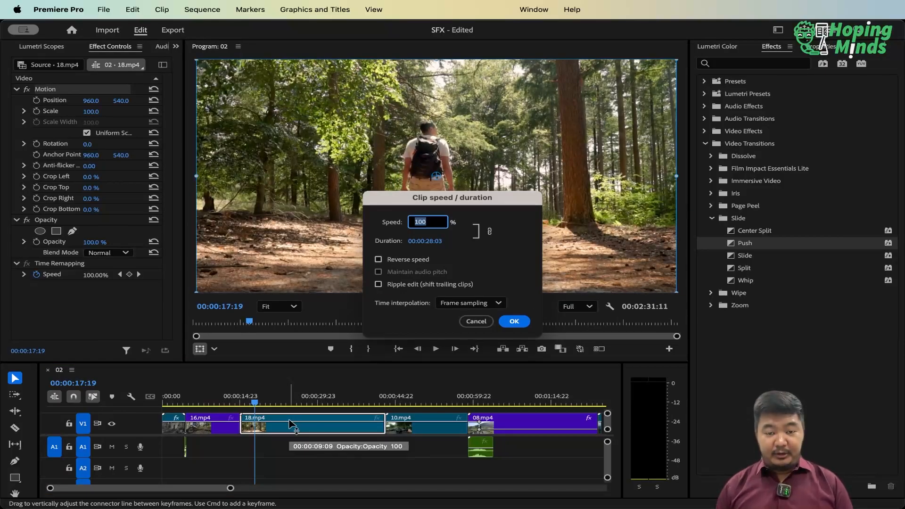
type("250")
key("Return")
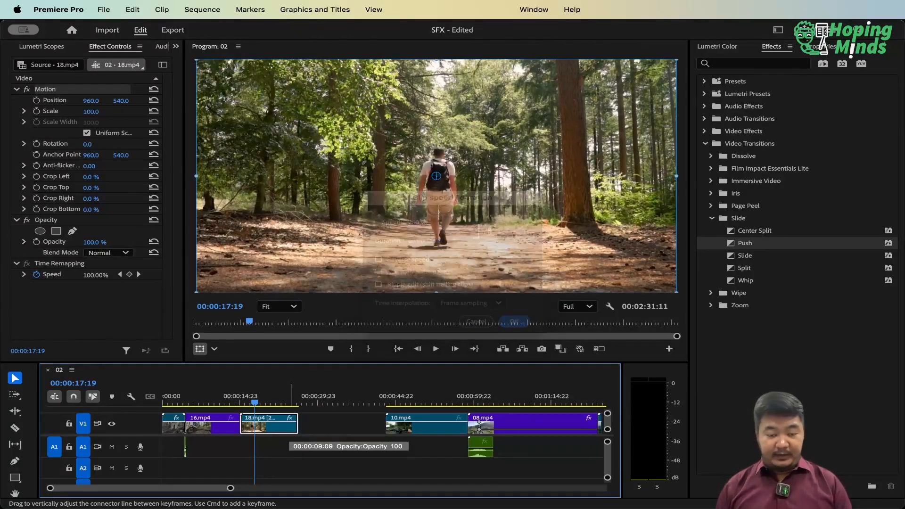
key("Up")
key("space")
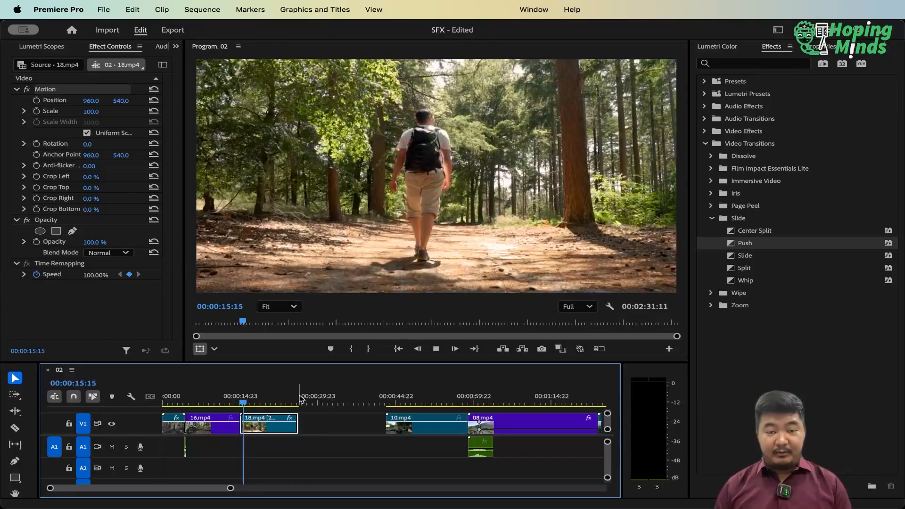
key("space")
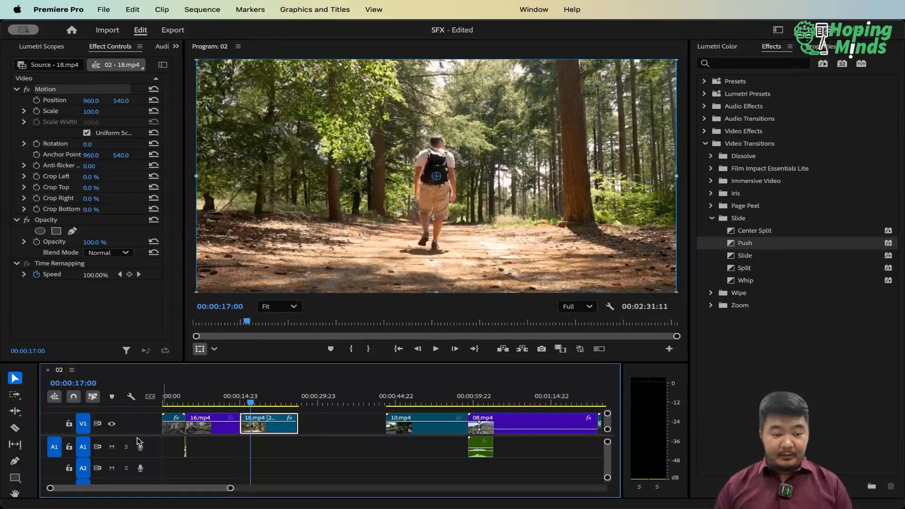
Make room to see track V2 above 18.mp4 and create a 1920 × 1080 Black Video item at 23.976 fps
left_click_drag(140, 436, 140, 462)
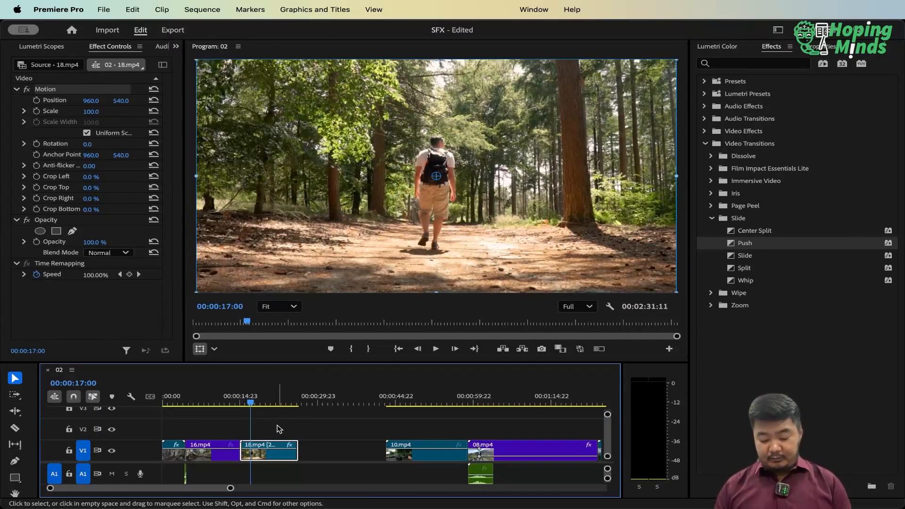
key("equal")
key("equal")
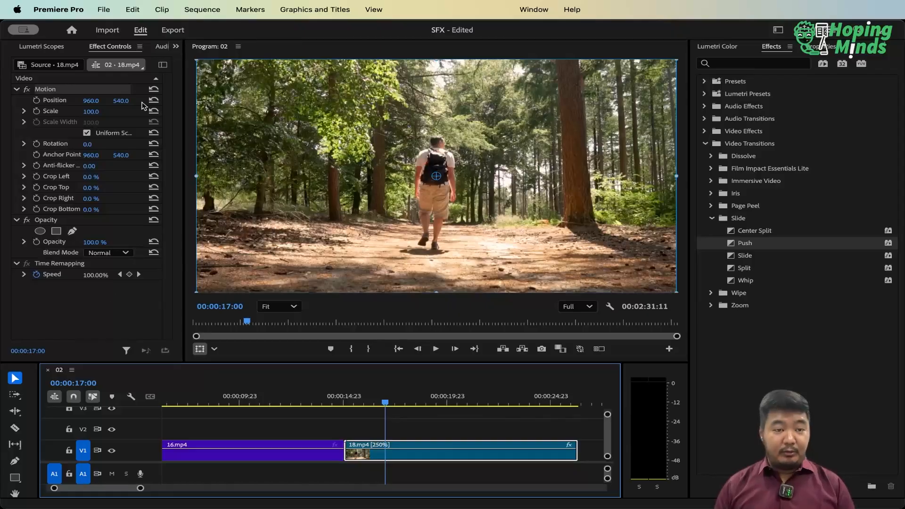
left_click(176, 46)
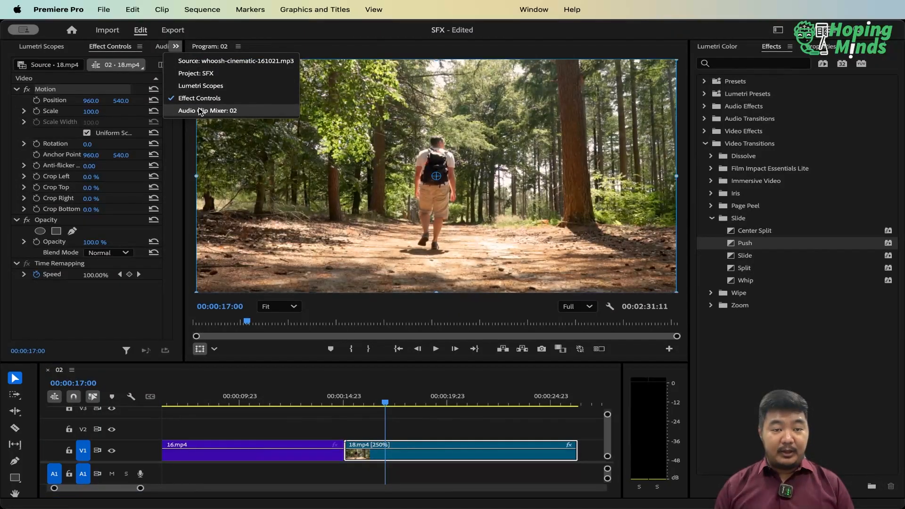
left_click(209, 76)
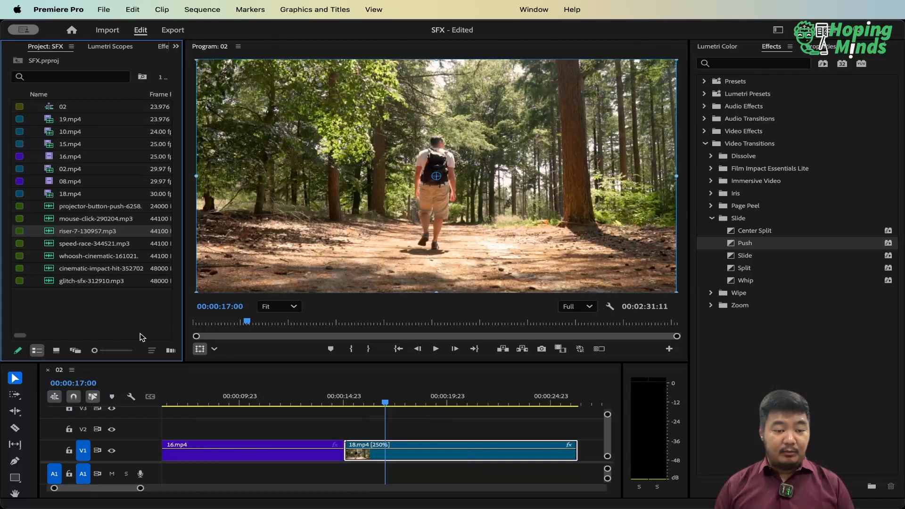
right_click(89, 306)
mouse_move(196, 338)
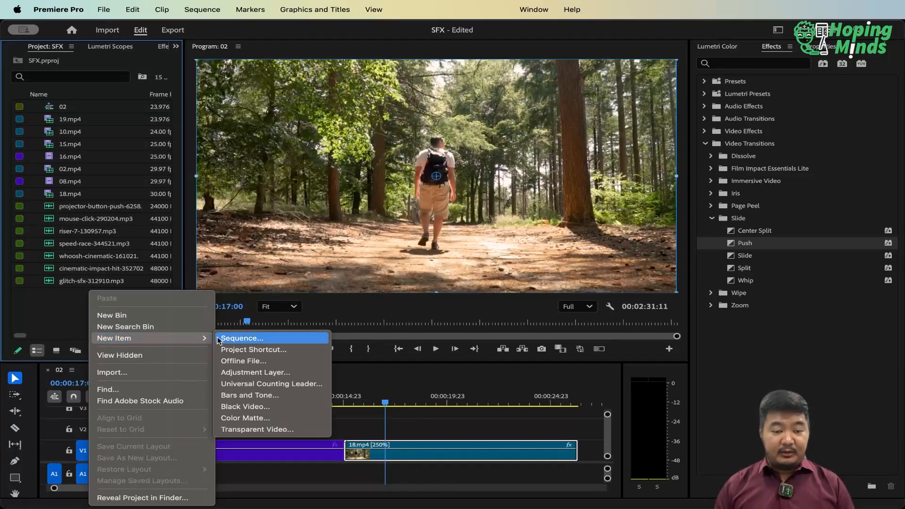
left_click(273, 409)
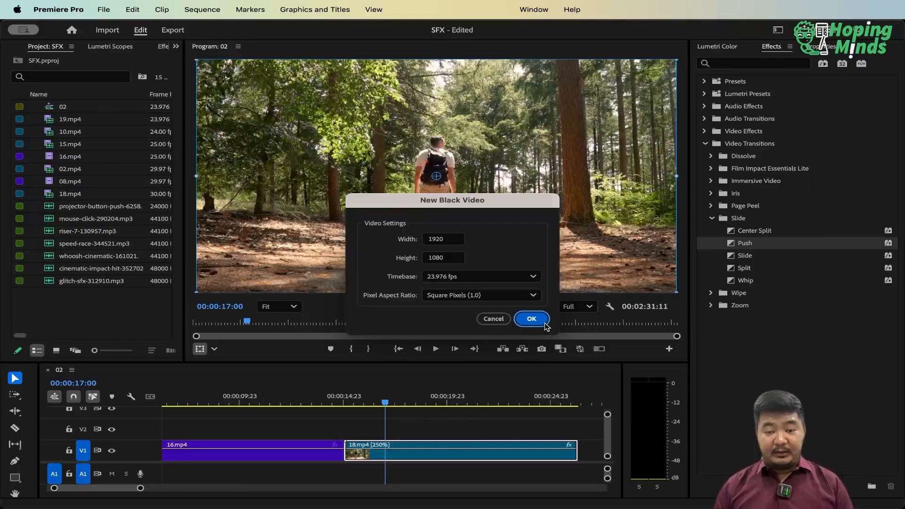
left_click(530, 318)
Place the Black Video on V2 at the start of 18.mp4, extend it to that clip's end and select it
left_click_drag(56, 107, 348, 434)
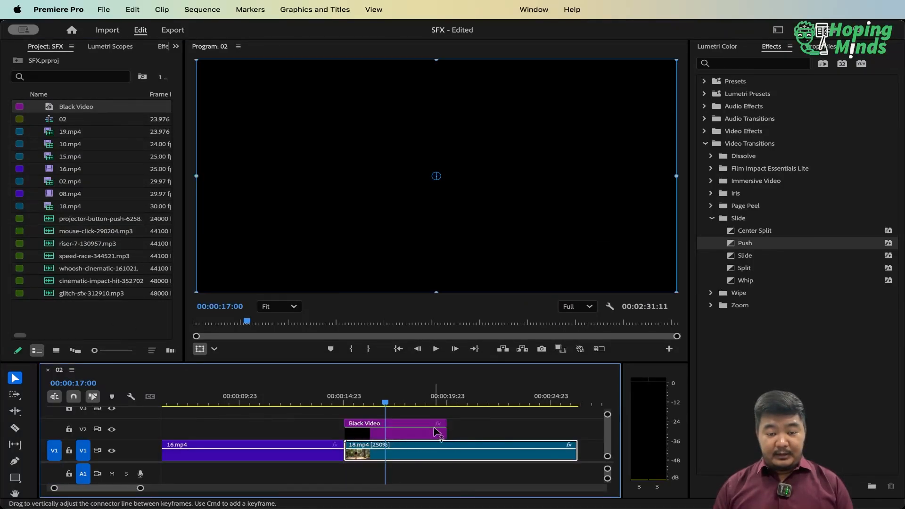
left_click_drag(447, 430, 577, 431)
left_click(460, 431)
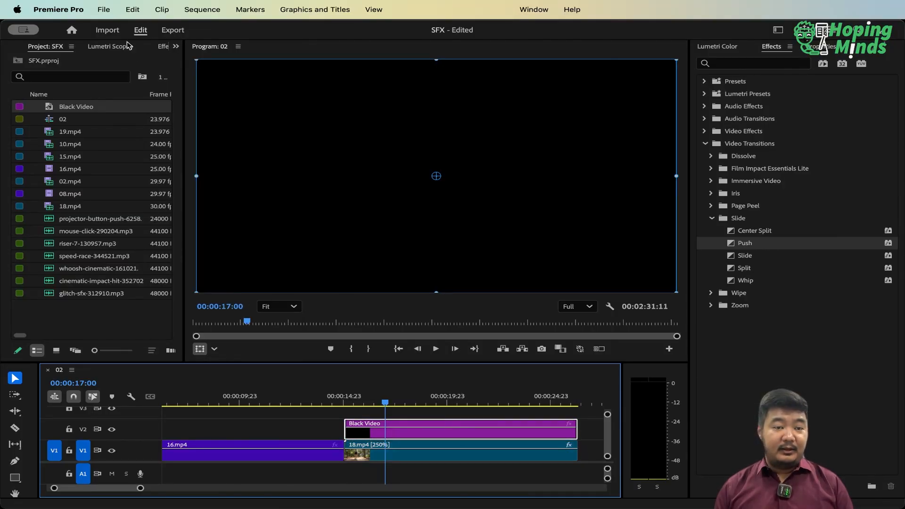
Try the selected Black Video's opacity at 50%, 75% and 70%, and settle on 80%
left_click(176, 46)
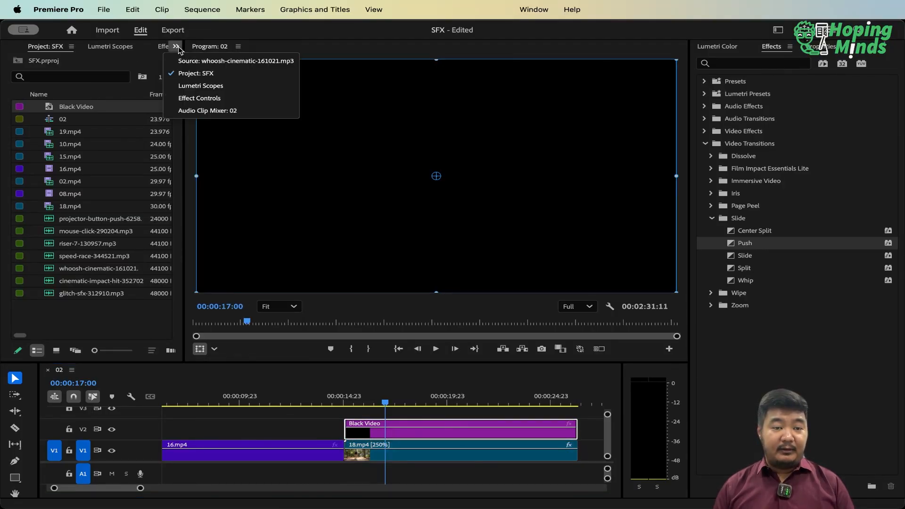
left_click(212, 105)
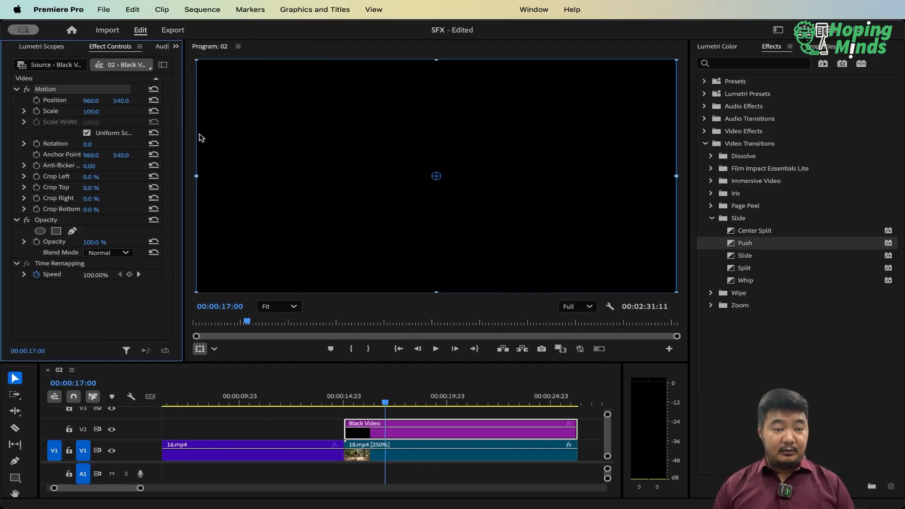
left_click(95, 242)
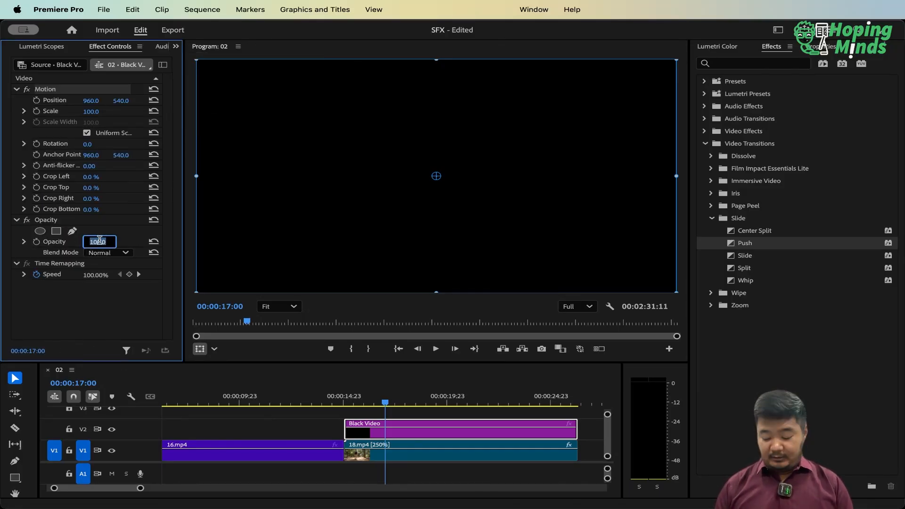
type("50")
key("Return")
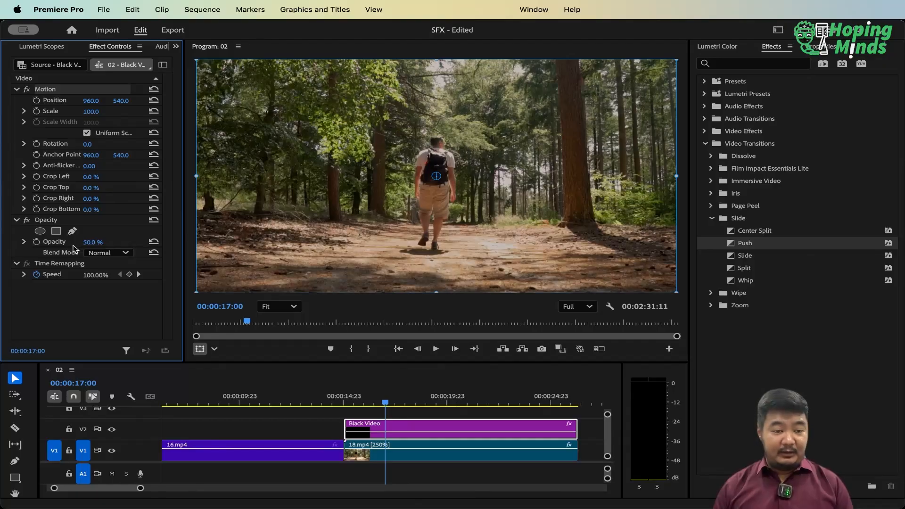
left_click(89, 243)
type("75")
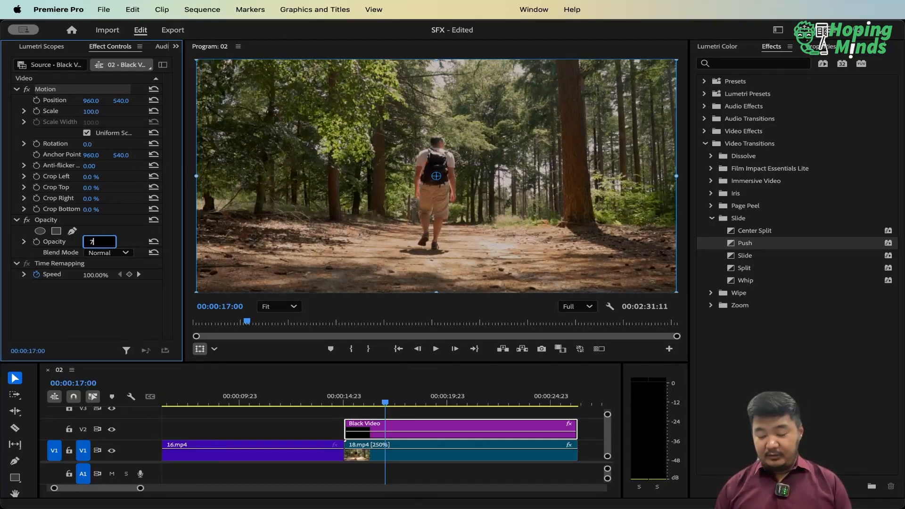
key("Return")
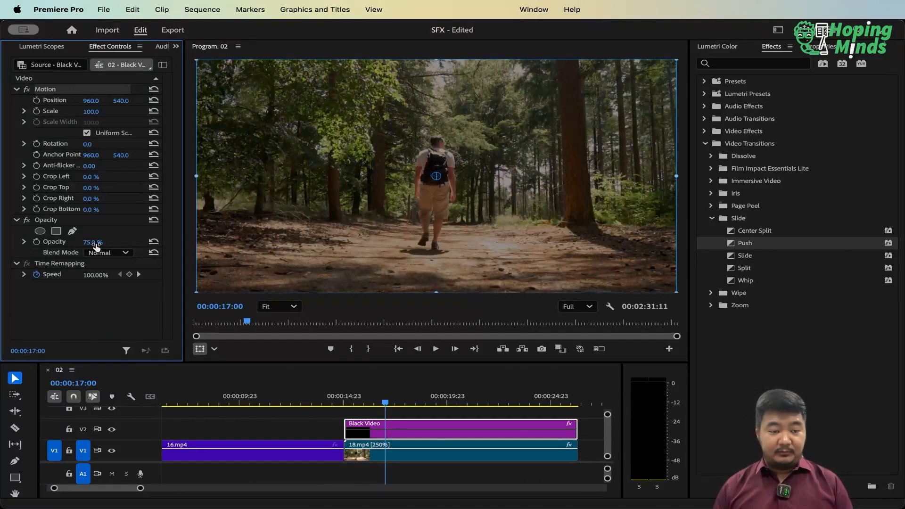
left_click_drag(96, 245, 92, 244)
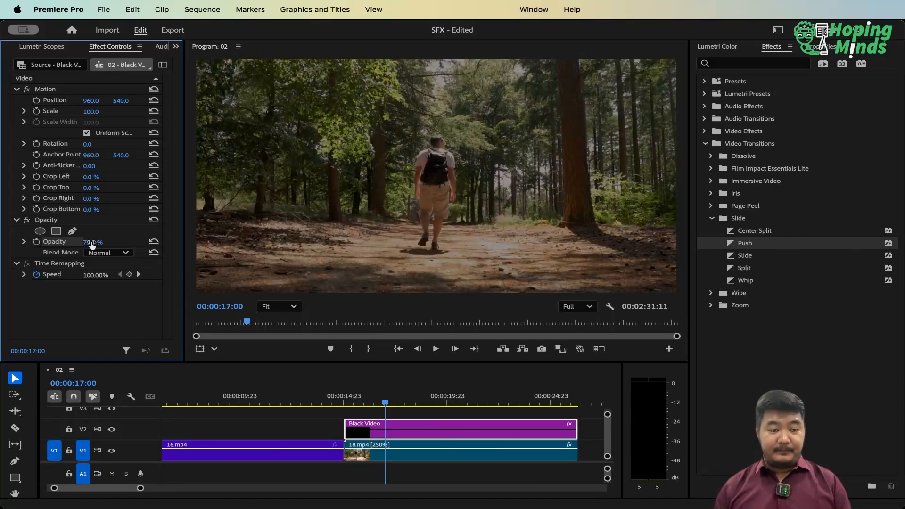
left_click(99, 241)
type("80")
key("Return")
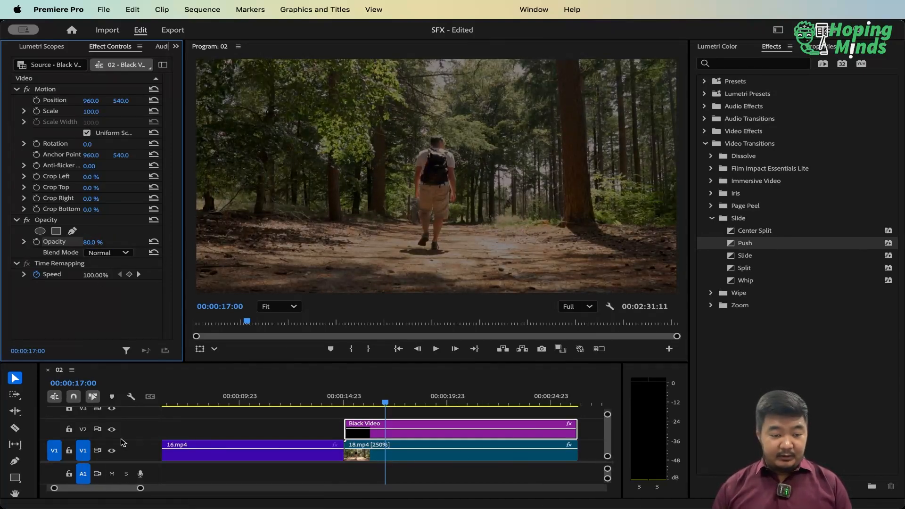
Add the title text "NATURE CALLING" over the forest shot at 00:00:17:00, beginning left of the walking man
left_click_drag(131, 463, 131, 480)
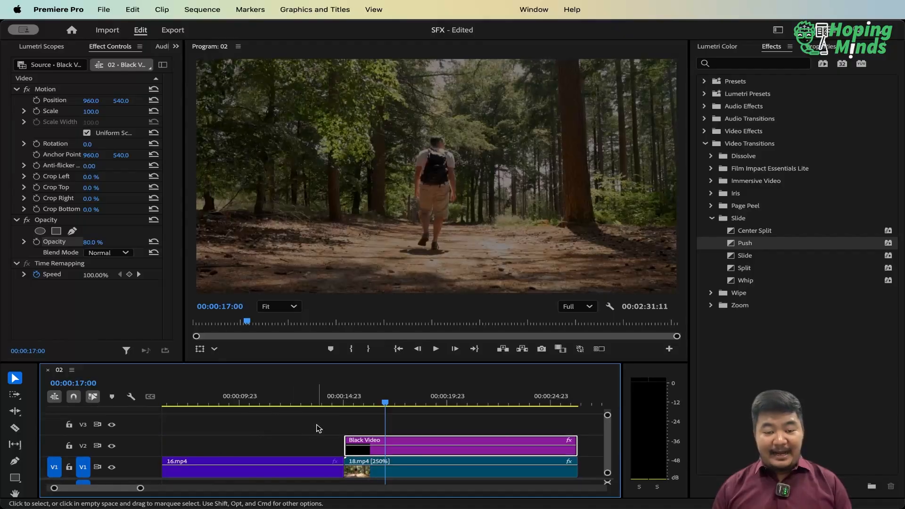
left_click(317, 428)
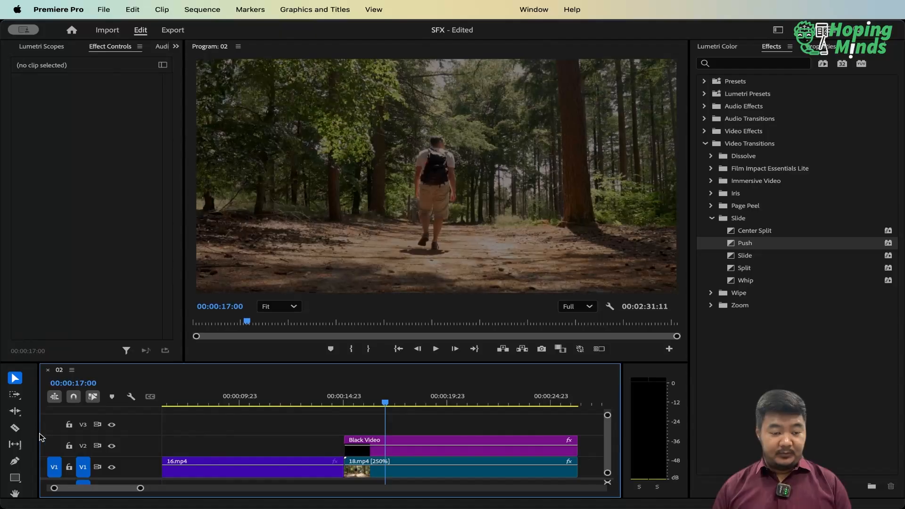
left_click_drag(39, 434, 49, 434)
left_click(17, 445)
left_click(288, 175)
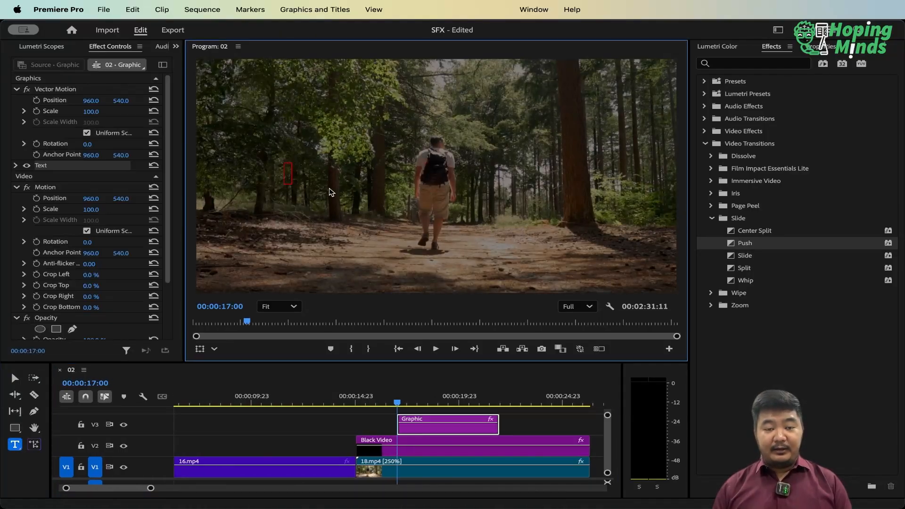
type("N")
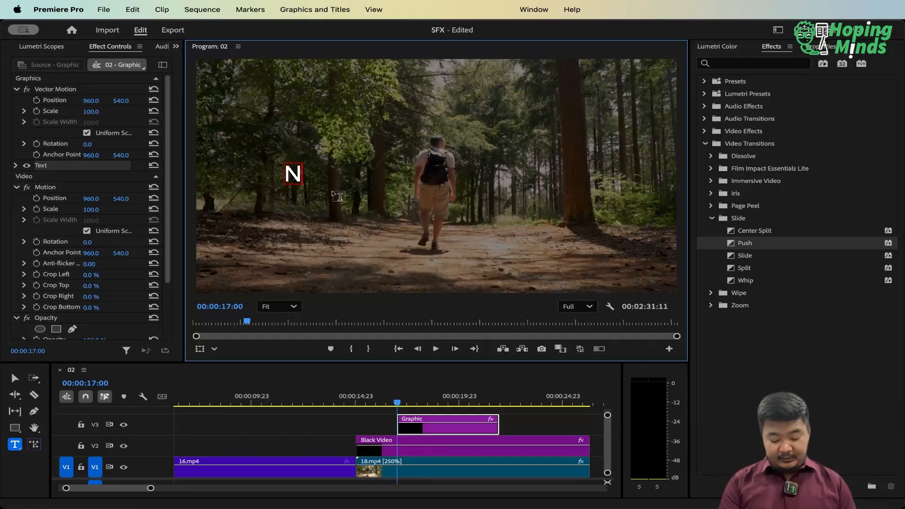
type("ATURE")
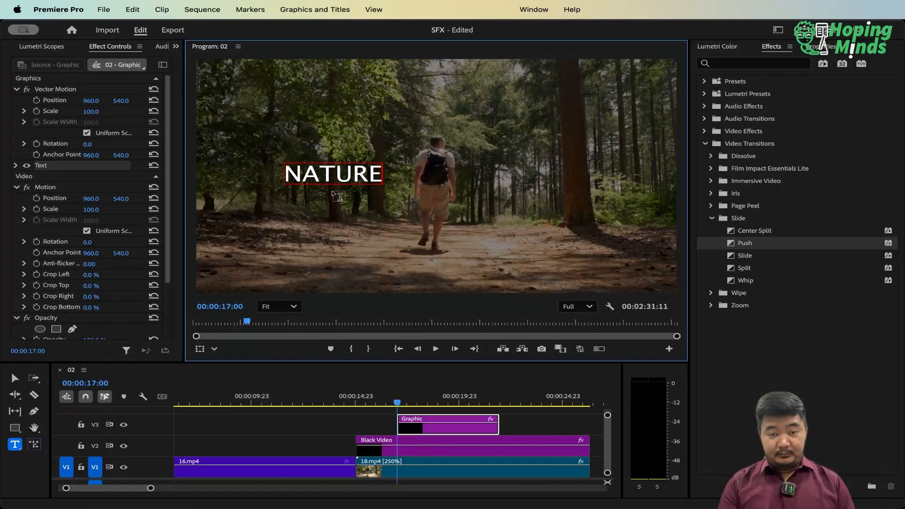
type(" CALLING")
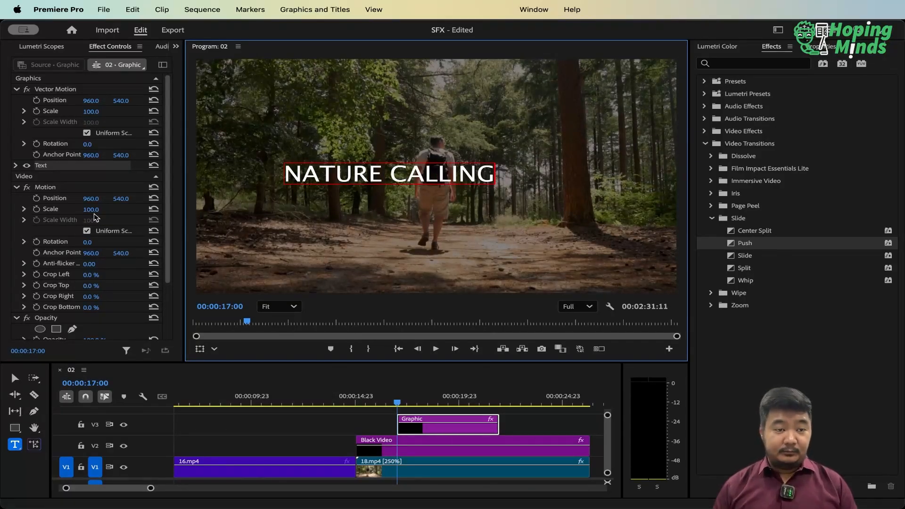
key("Escape")
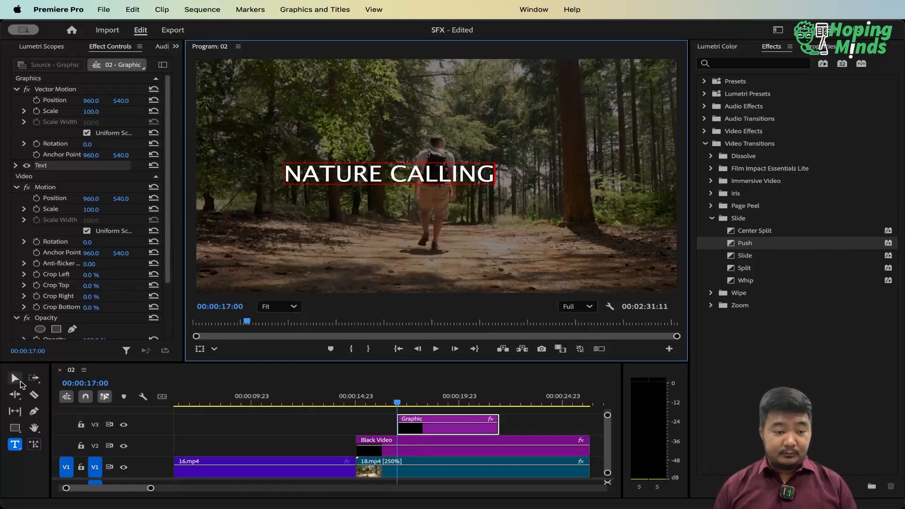
Change the title's font to Lumios Brush and move the text to the upper right of the picture
left_click(15, 165)
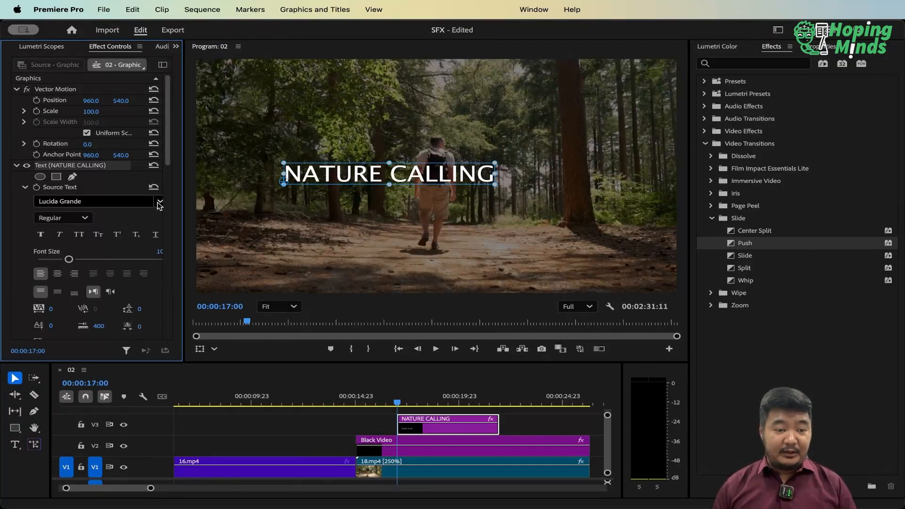
left_click(143, 201)
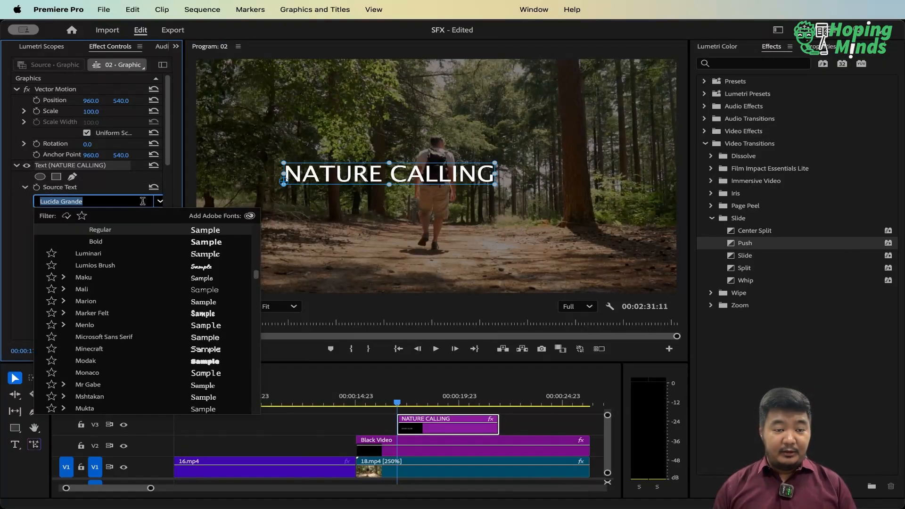
left_click(190, 267)
left_click_drag(364, 175, 559, 135)
Rewrite the title text in mixed case as "Nature Calling"
double_click(556, 131)
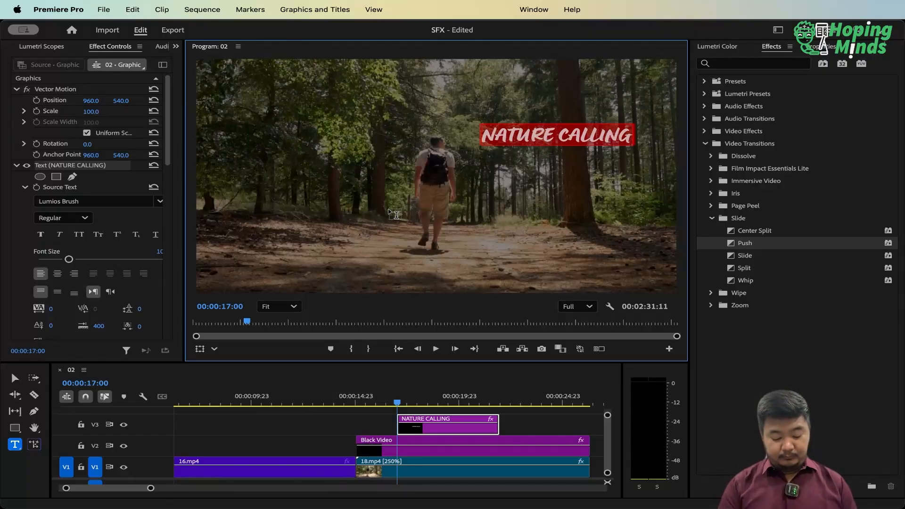
type("Nature C")
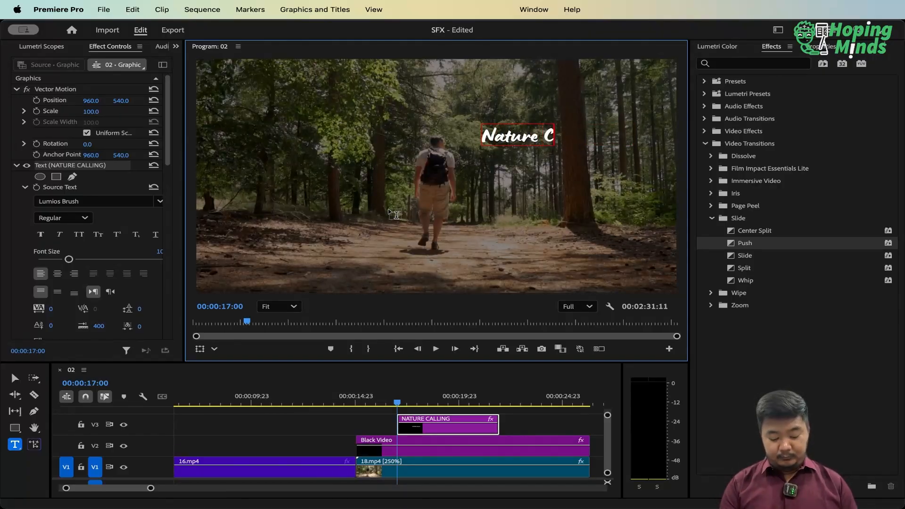
type("alling")
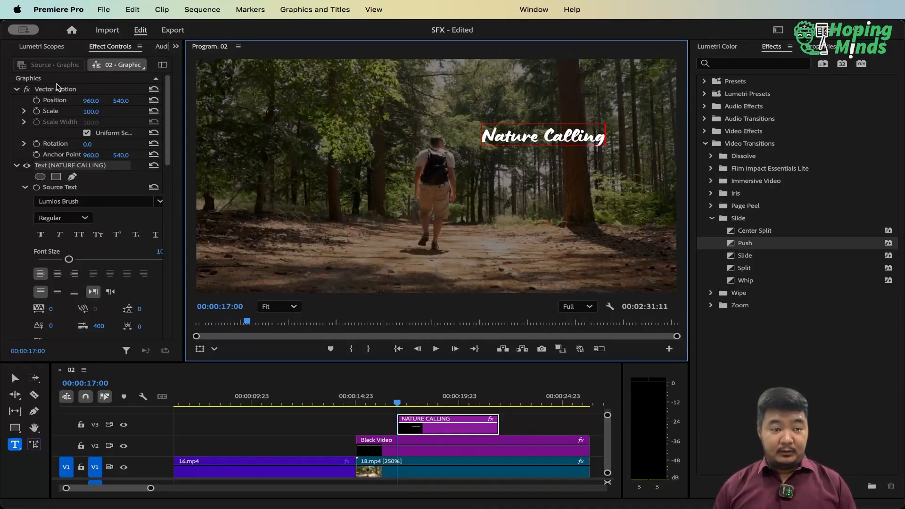
left_click(14, 378)
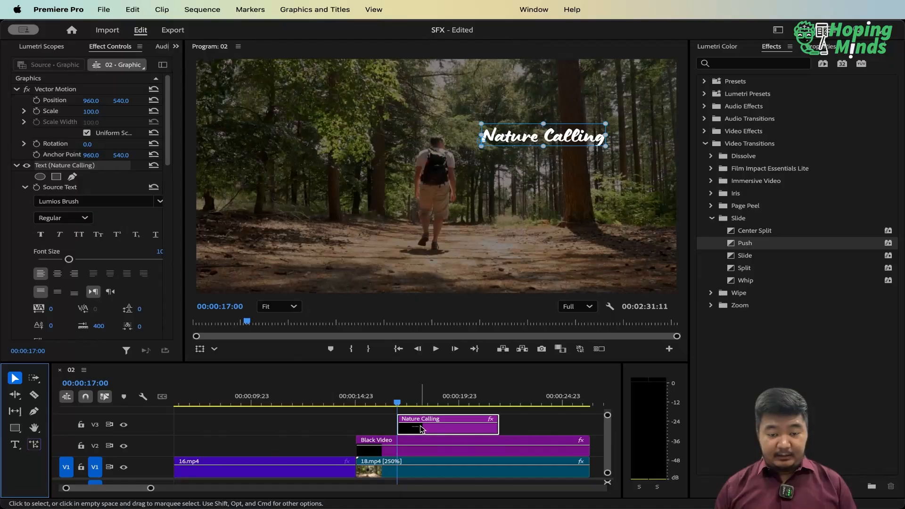
Move the Nature Calling title on V3 to the start of 18.mp4 and enlarge the timeline area for more tracks
left_click_drag(420, 428, 376, 421)
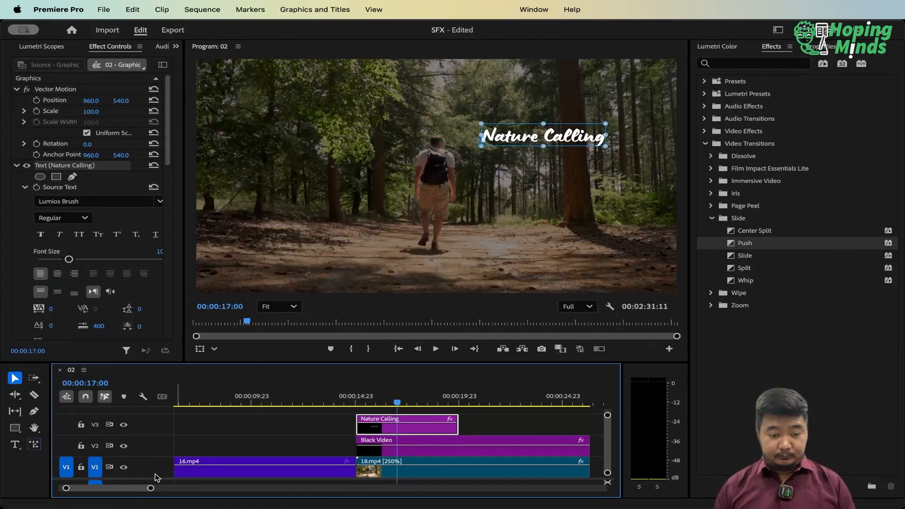
key("h")
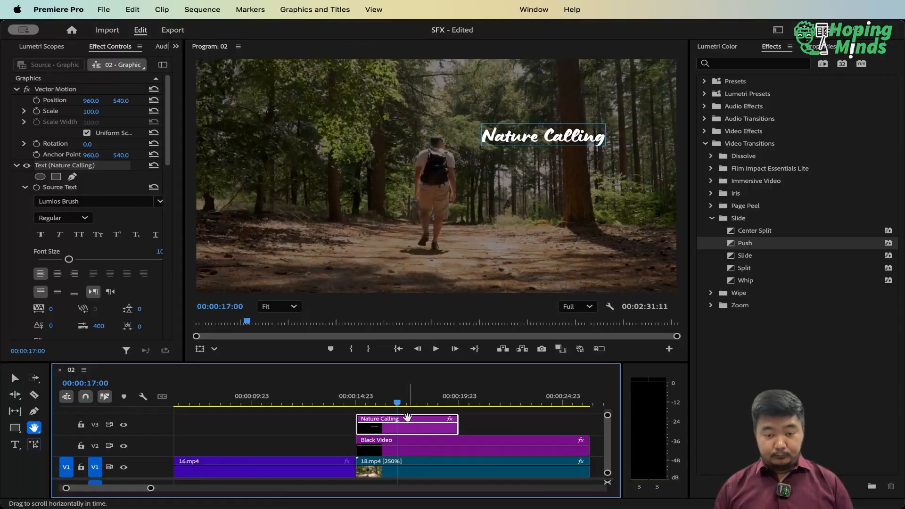
left_click_drag(407, 444, 282, 456)
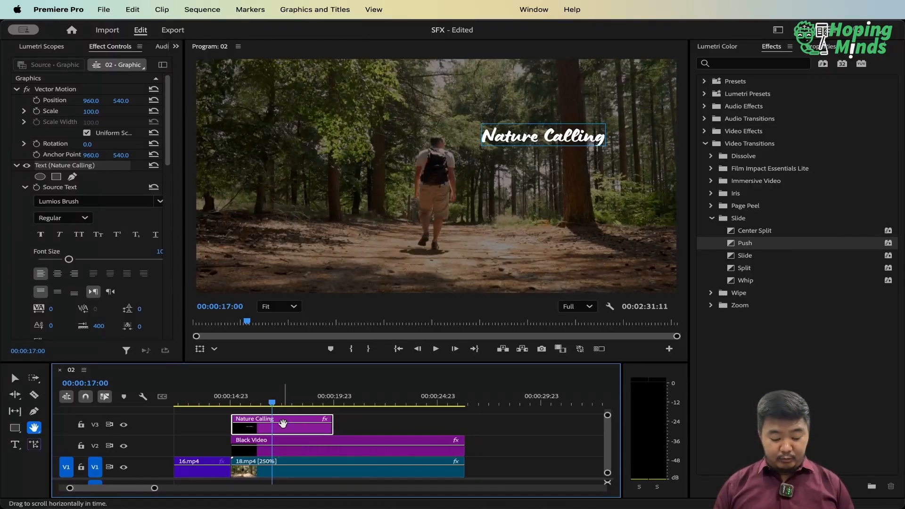
key("v")
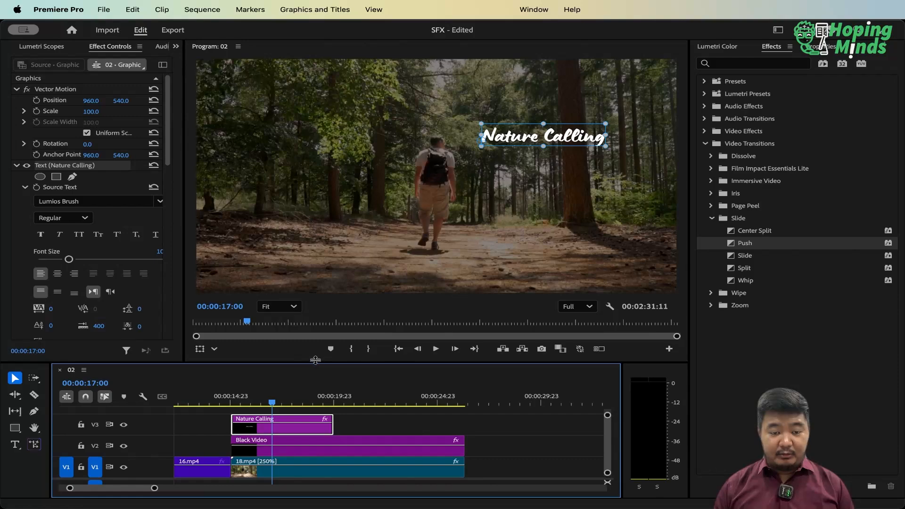
left_click_drag(315, 359, 315, 281)
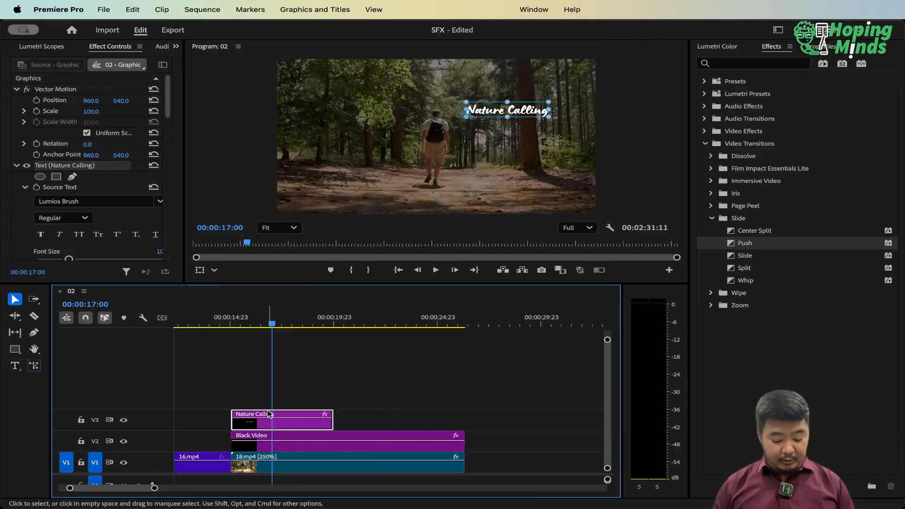
Duplicate the Nature Calling title onto V4 and turn the V3 one into "Relaxe" at the lower left of the picture
left_click_drag(277, 415, 278, 399)
left_click_drag(493, 117, 337, 164)
double_click(338, 164)
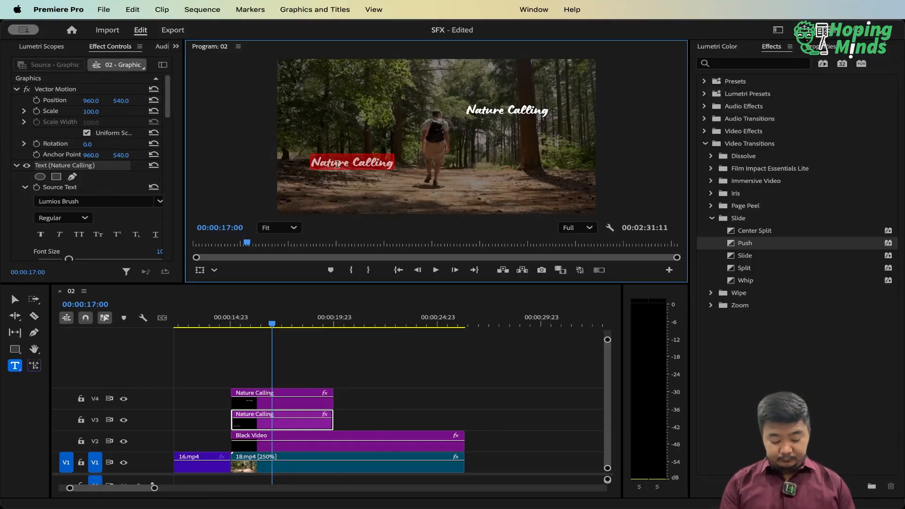
type("K")
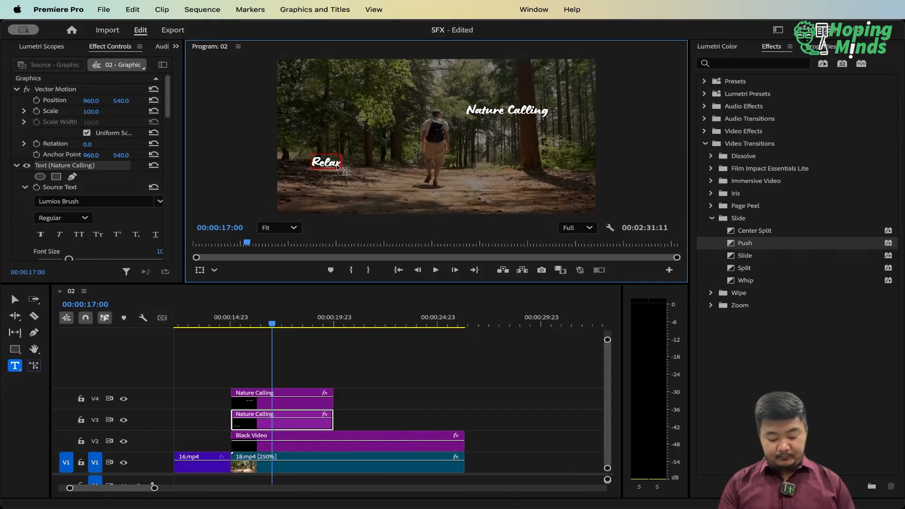
type("elaxe")
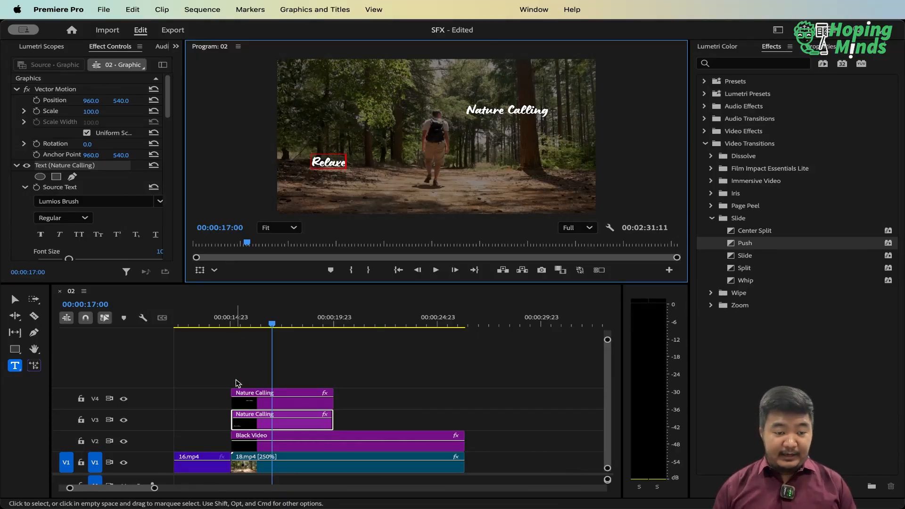
left_click(15, 299)
Duplicate the Relaxe title from V3 onto a new track V5, aligned with the other titles
left_click(281, 401)
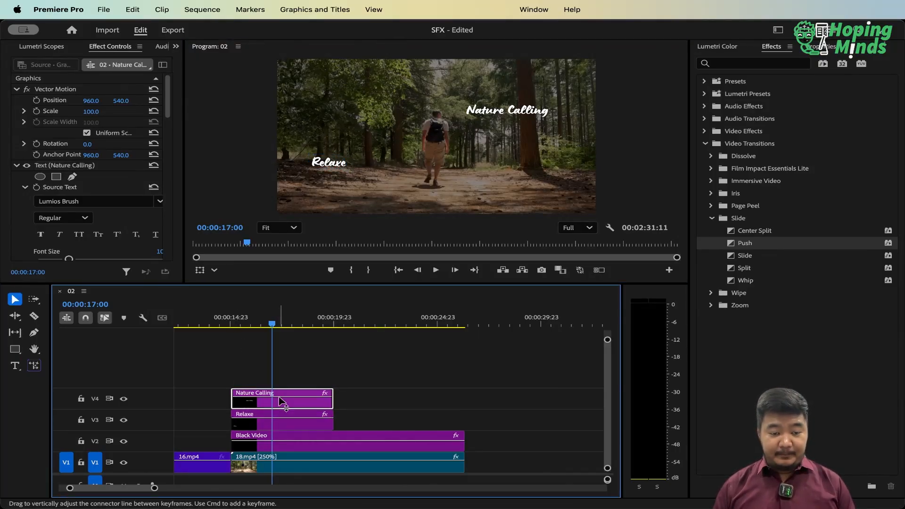
left_click(262, 420)
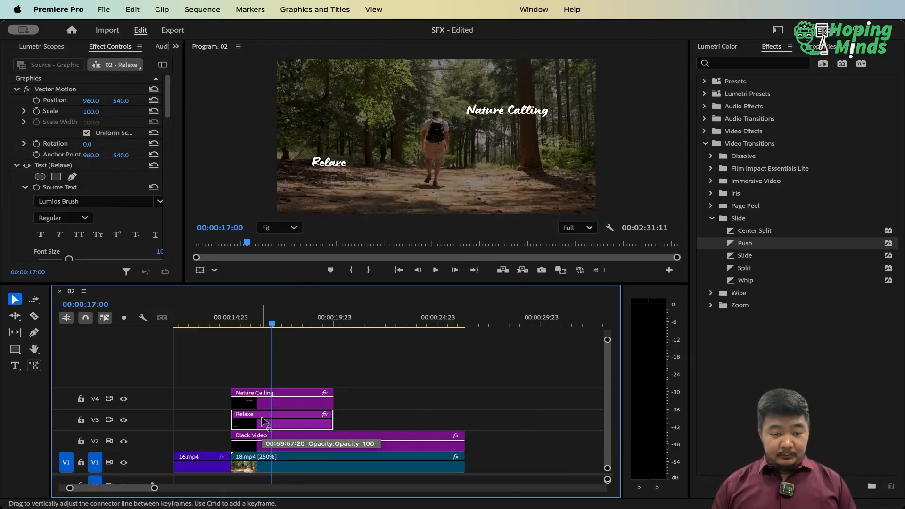
left_click(262, 418)
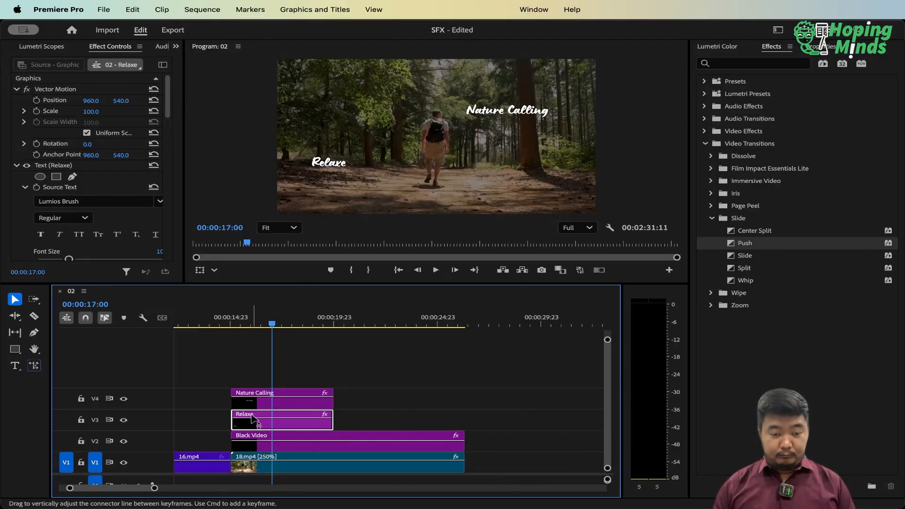
left_click_drag(252, 417, 271, 377)
left_click(271, 377)
Move the V5 title's text to the lower right of the walking man and change it to "Calm"
left_click(327, 165)
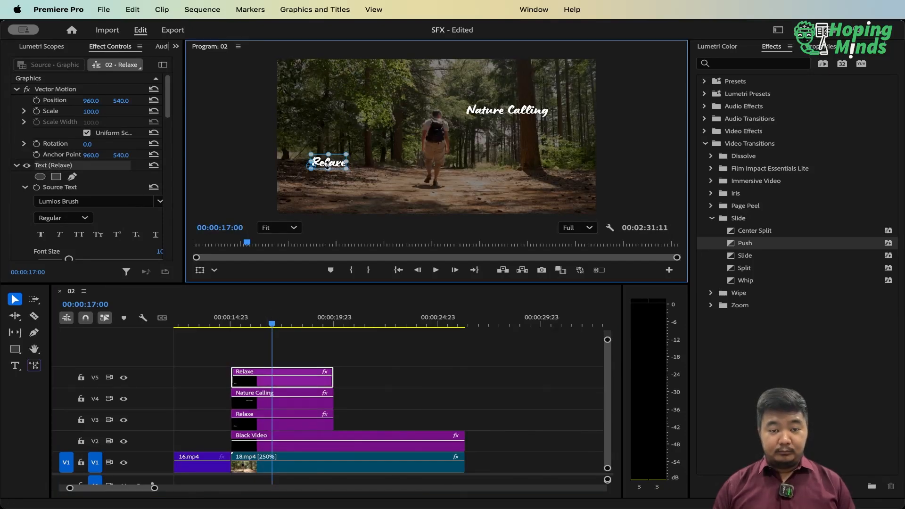
left_click_drag(333, 164, 504, 176)
double_click(503, 175)
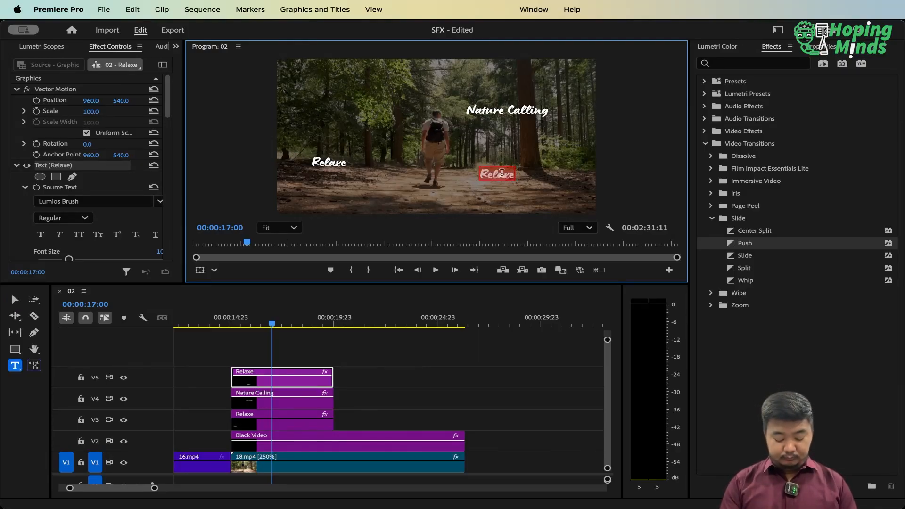
type("Calm")
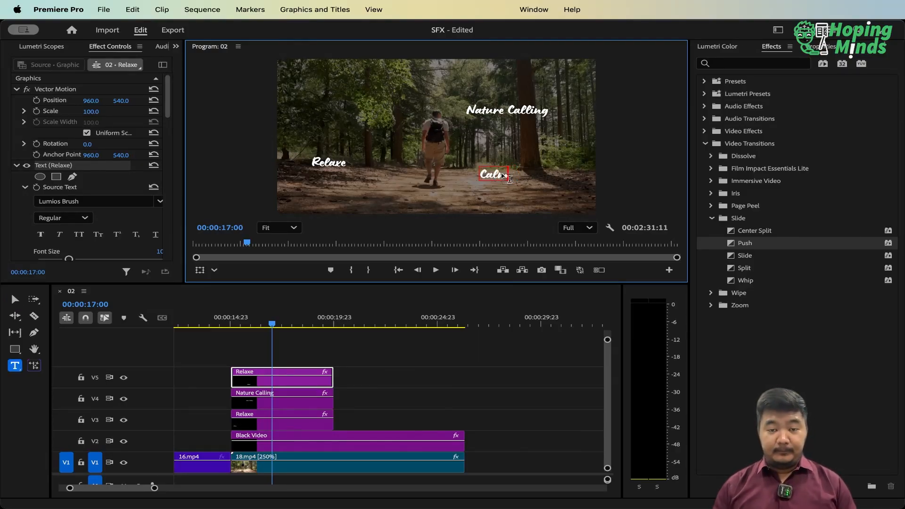
Duplicate the Calm title from V5 onto a new track V6, aligned with the other titles
left_click(15, 300)
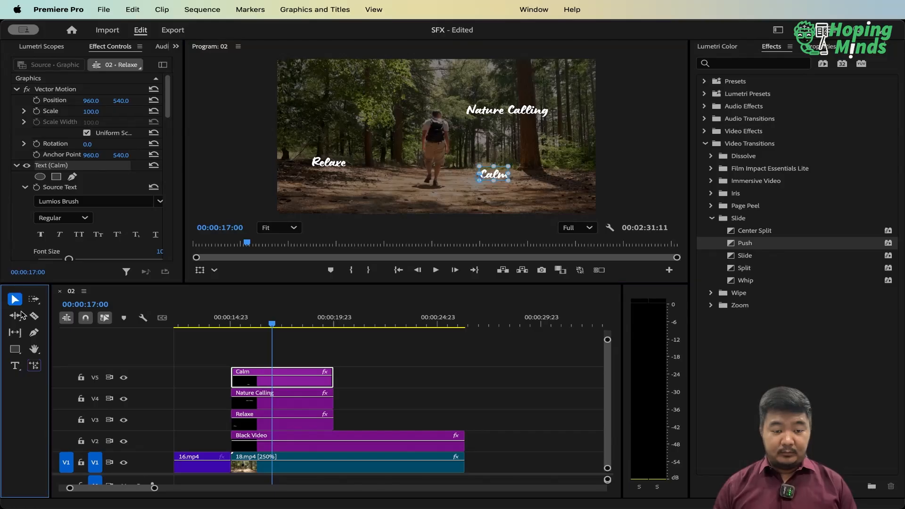
left_click(293, 379)
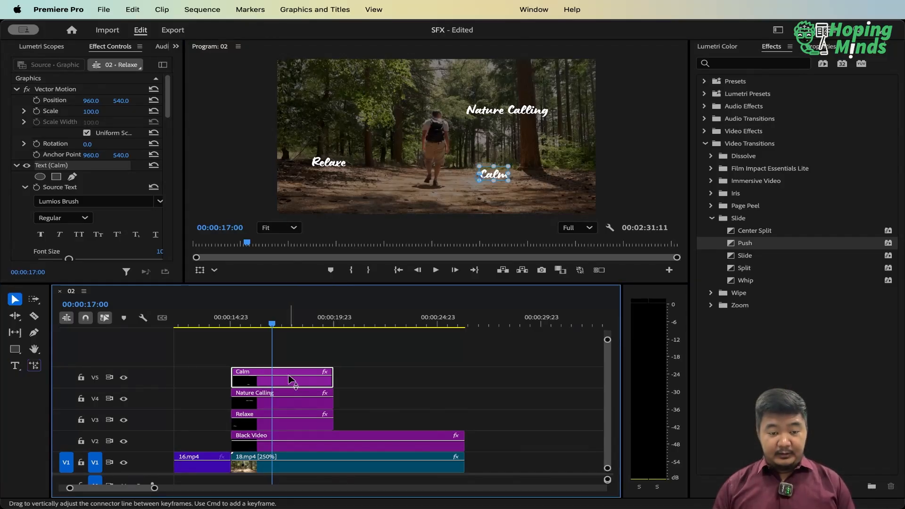
left_click_drag(293, 379, 307, 351)
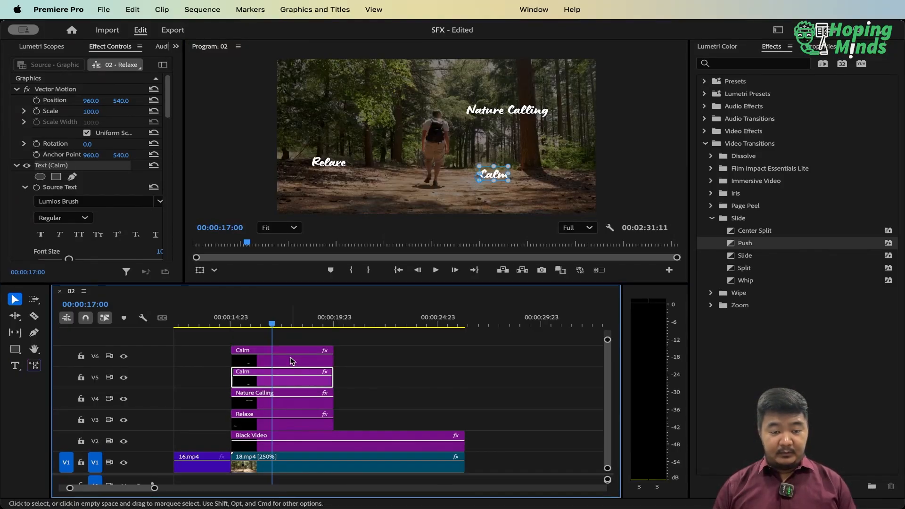
Move the V6 title's text to the upper left of the walking man and change it to "Peace"
left_click(493, 178)
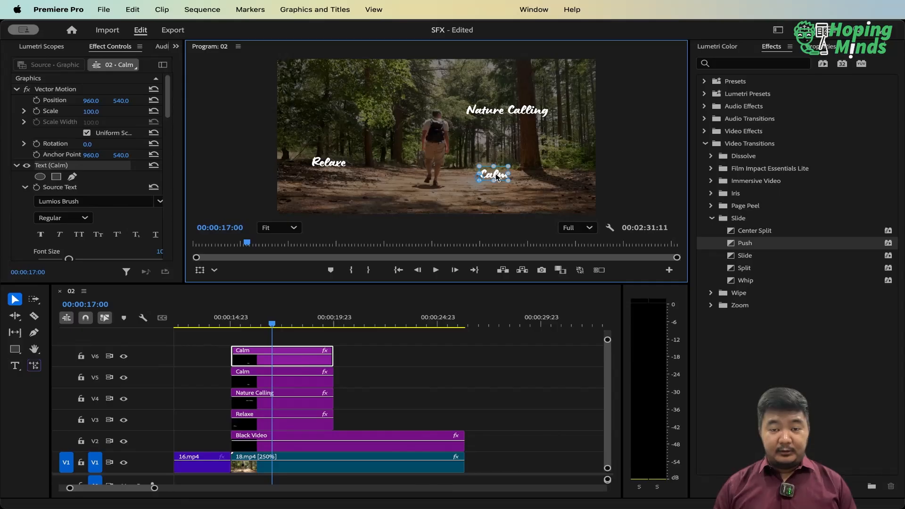
key("BackSpace")
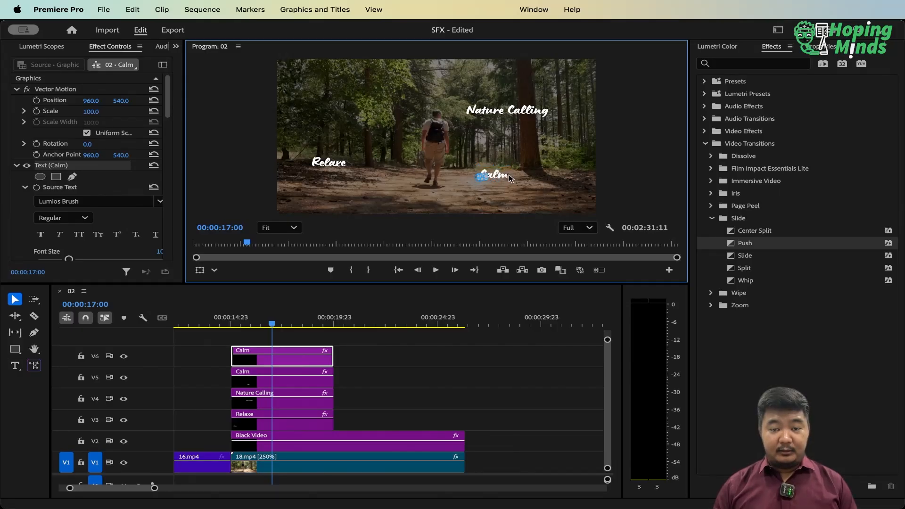
left_click(508, 176)
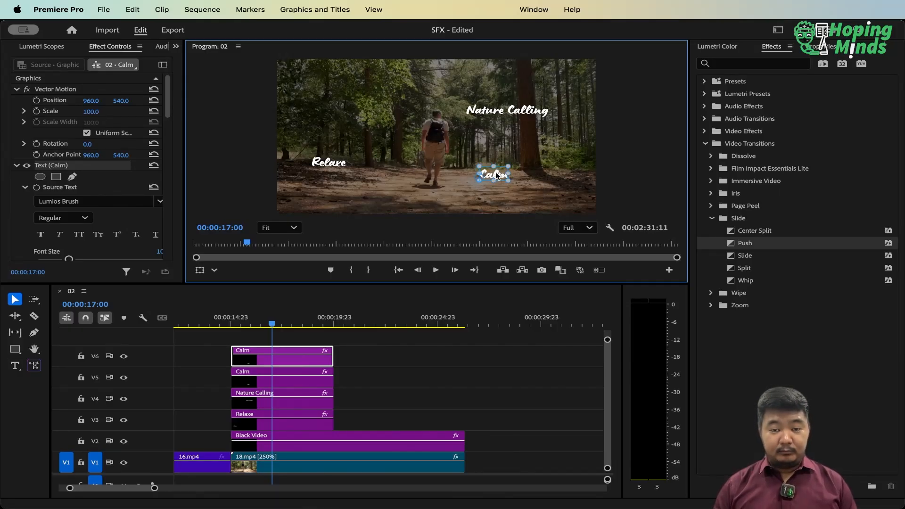
left_click_drag(497, 176, 360, 105)
double_click(359, 102)
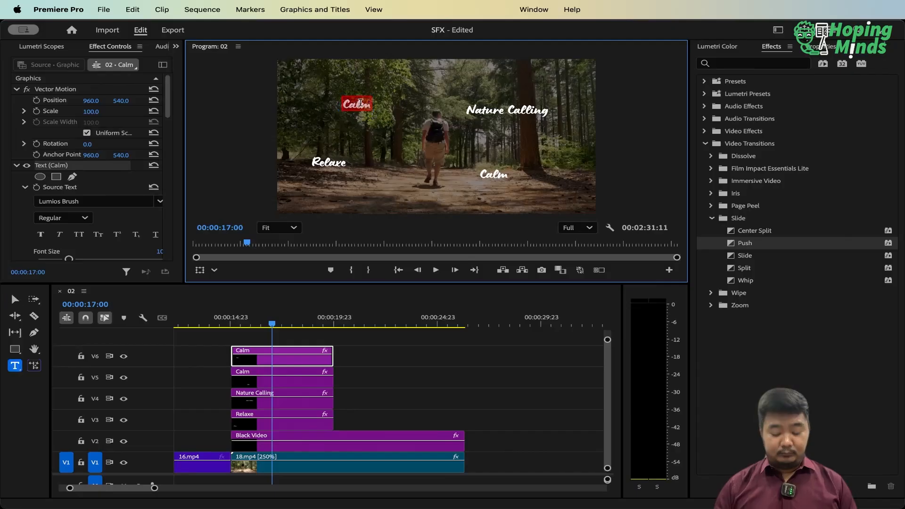
type("Peace")
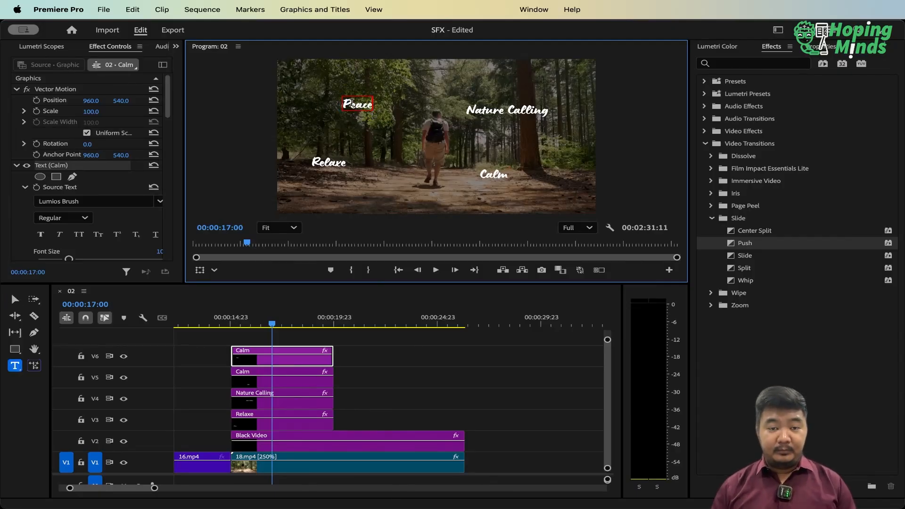
left_click(376, 356)
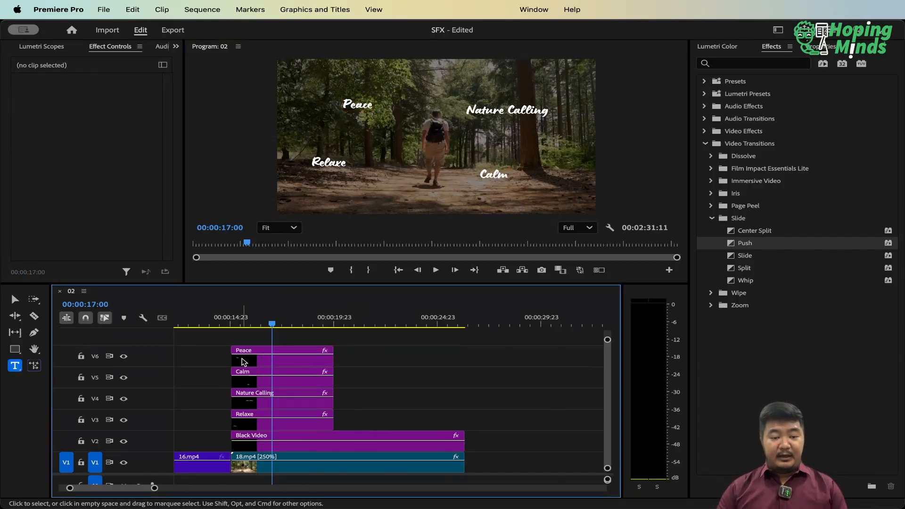
Stagger the Nature Calling, Calm and Peace titles so each starts about one second after the title on the track below
left_click(250, 423)
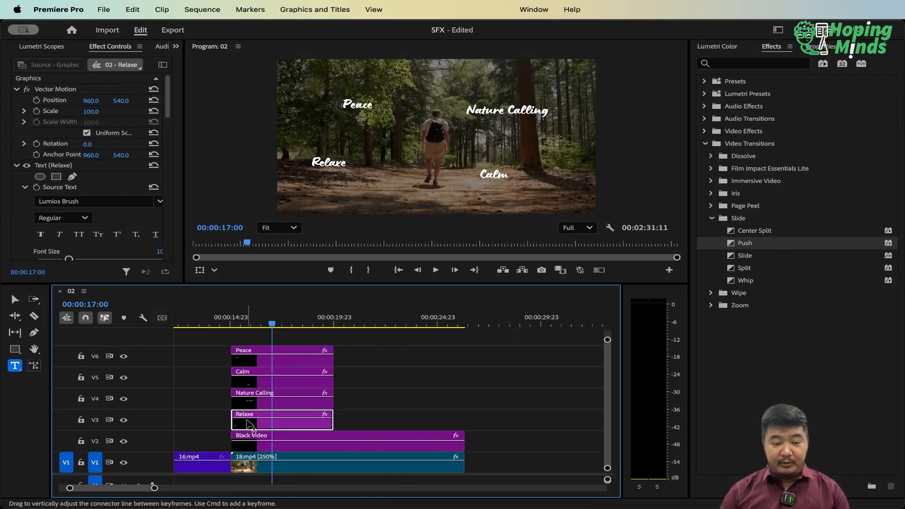
left_click(251, 400)
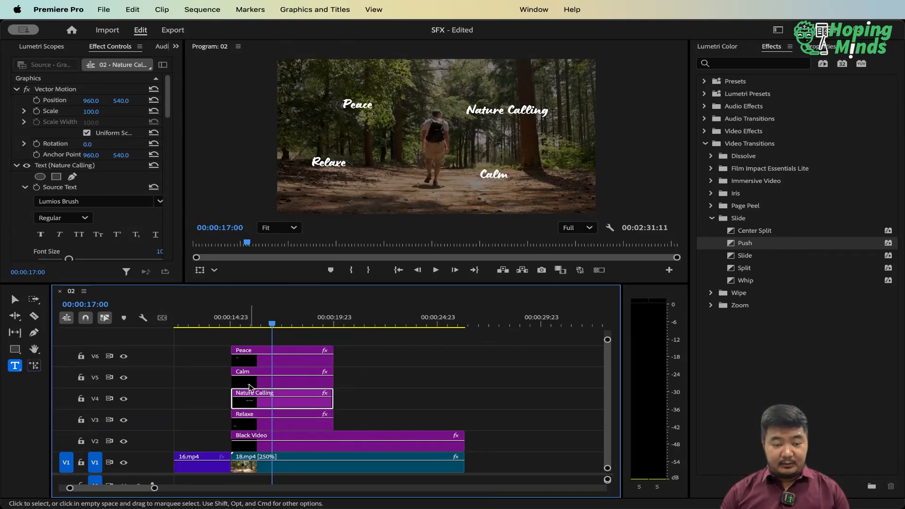
left_click_drag(250, 388, 329, 361)
Play the sequence from just before 18.mp4 to check the staggered appearance of the titles
left_click(262, 325)
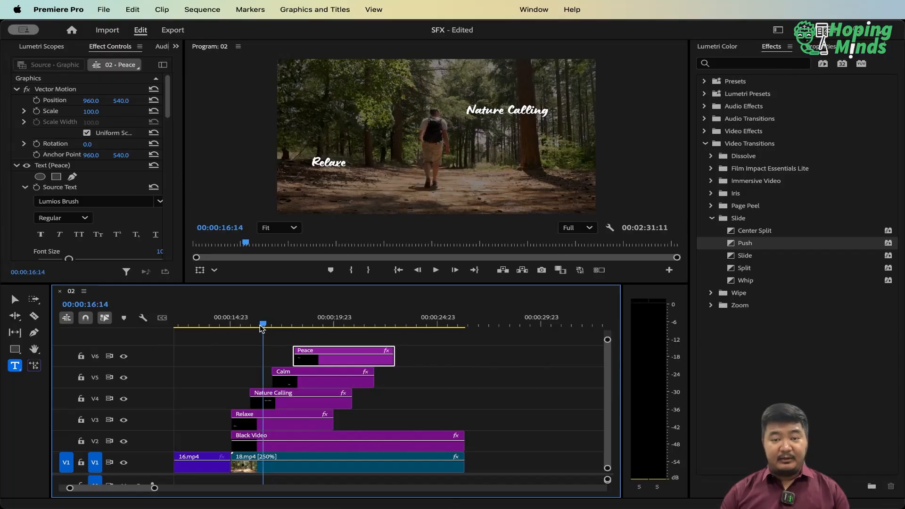
left_click(221, 325)
key("space")
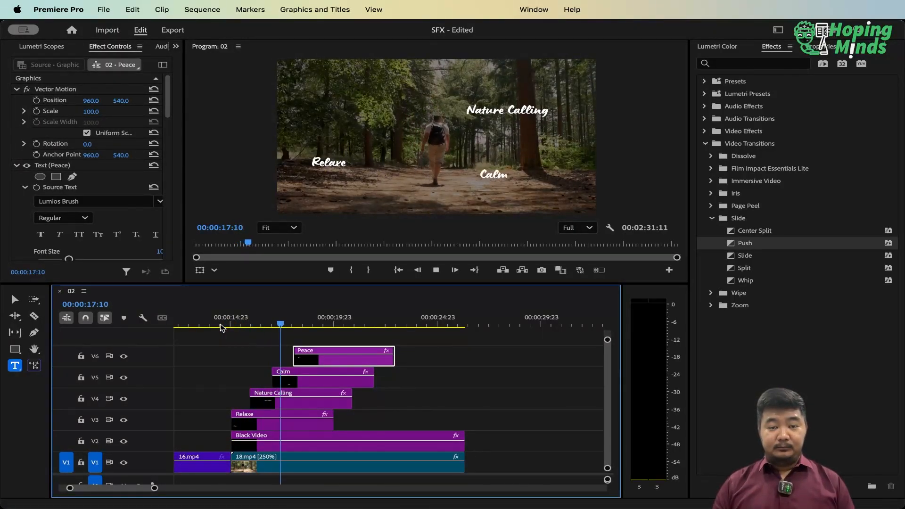
key("space")
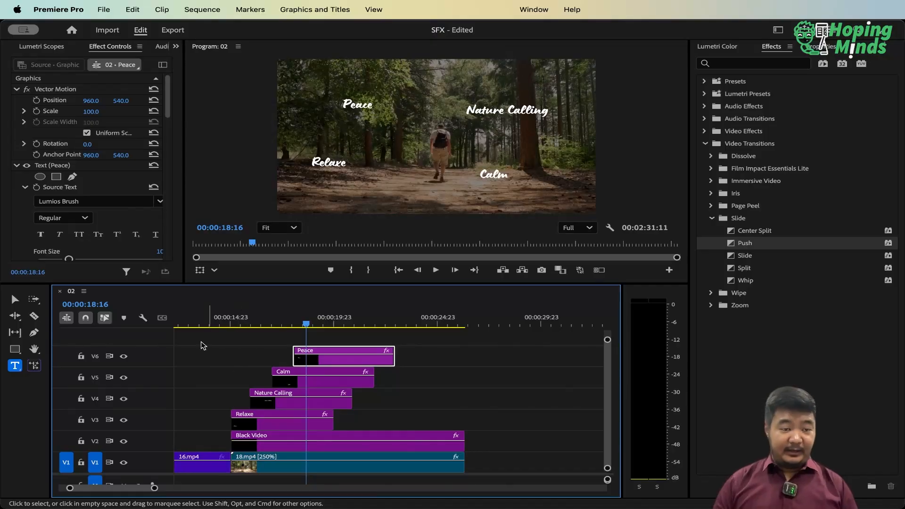
Place mouse-click-290204.mp3 from the project files on A1 at the start of 18.mp4
left_click(176, 47)
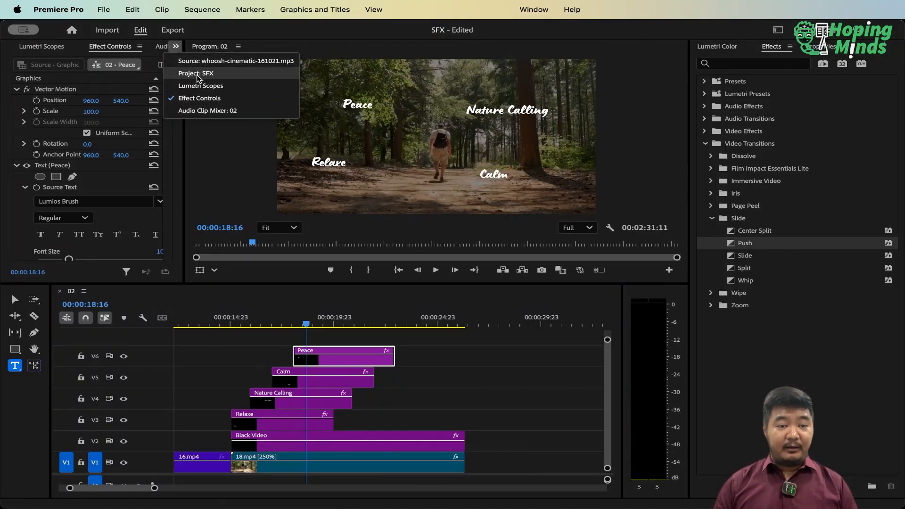
left_click(198, 74)
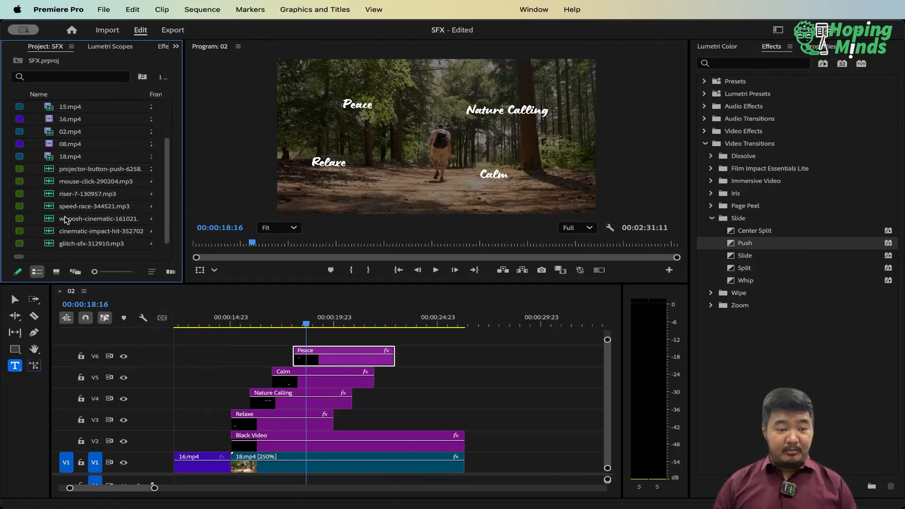
left_click(127, 442)
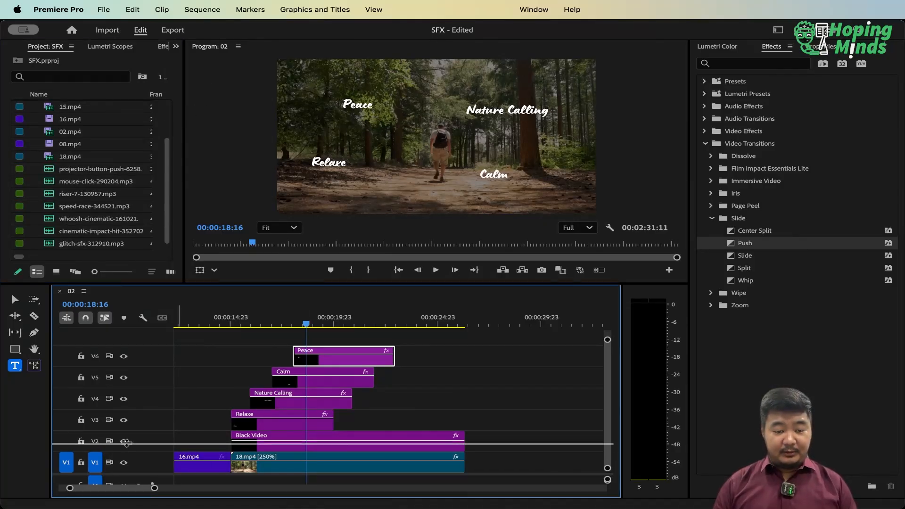
left_click_drag(126, 443, 126, 395)
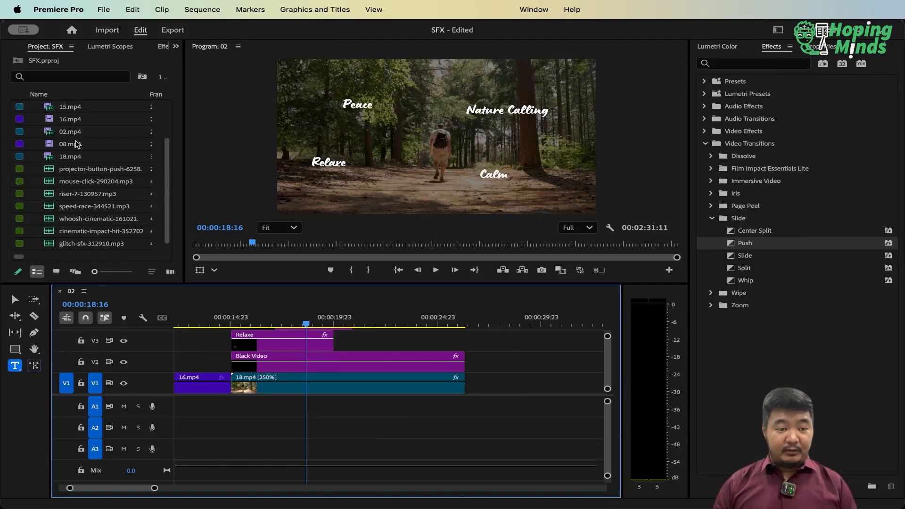
left_click(90, 195)
left_click(88, 187)
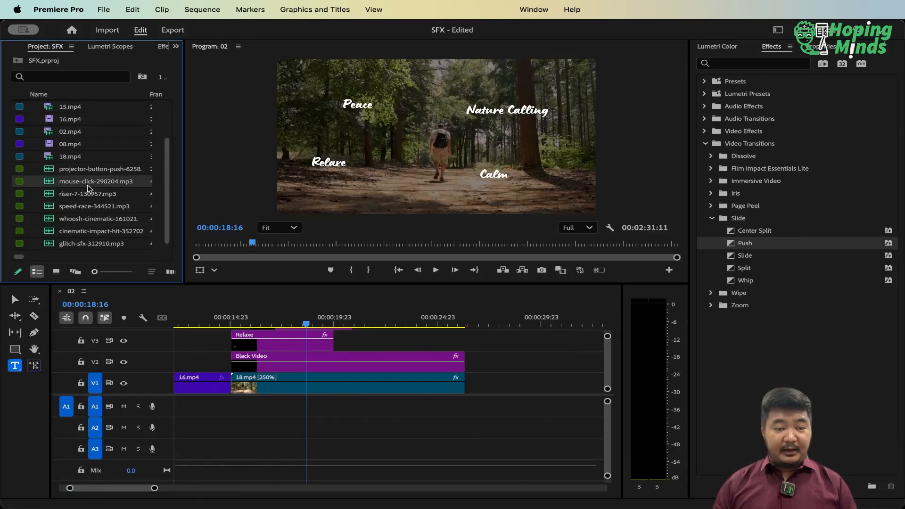
left_click_drag(87, 187, 234, 413)
Copy the mouse-click sound along A1 so one starts with each of the Relaxe, Nature Calling, Calm and Peace titles
key("grave")
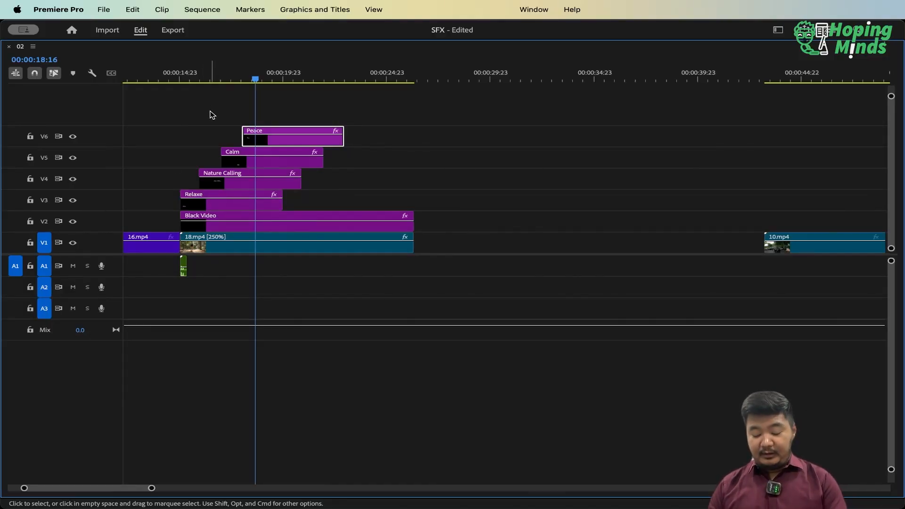
key("equal")
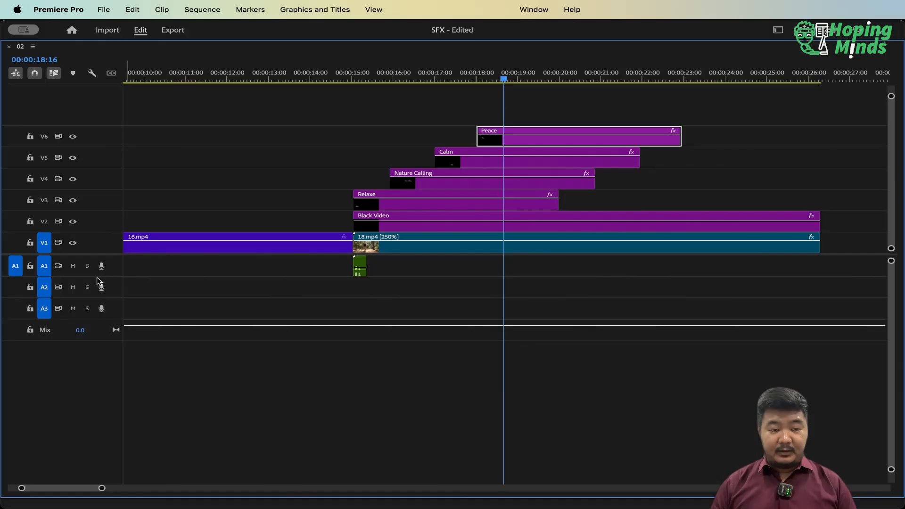
left_click(360, 262)
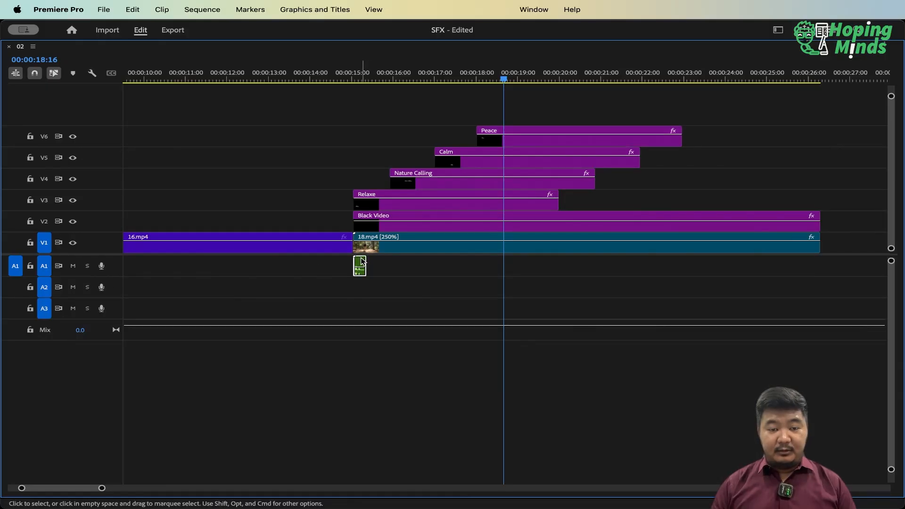
left_click_drag(361, 262, 480, 262)
left_click(394, 263)
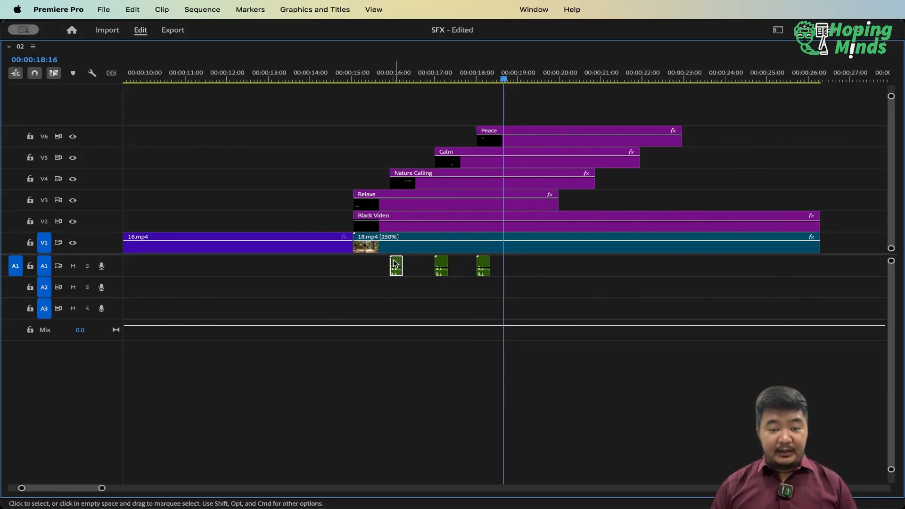
left_click_drag(394, 263, 362, 265)
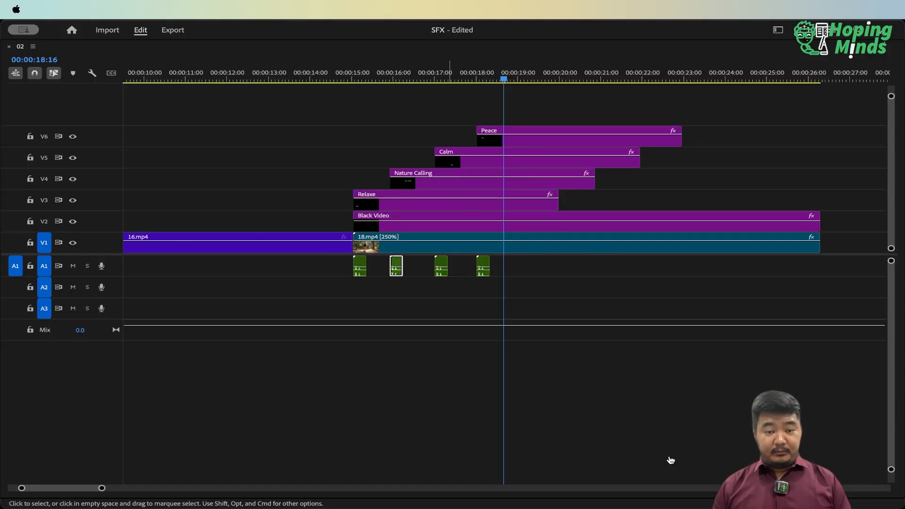
Place the calm-and-peaceful-115481 music on A3 at the start of 18.mp4 and expand that track to show its waveform
key("grave")
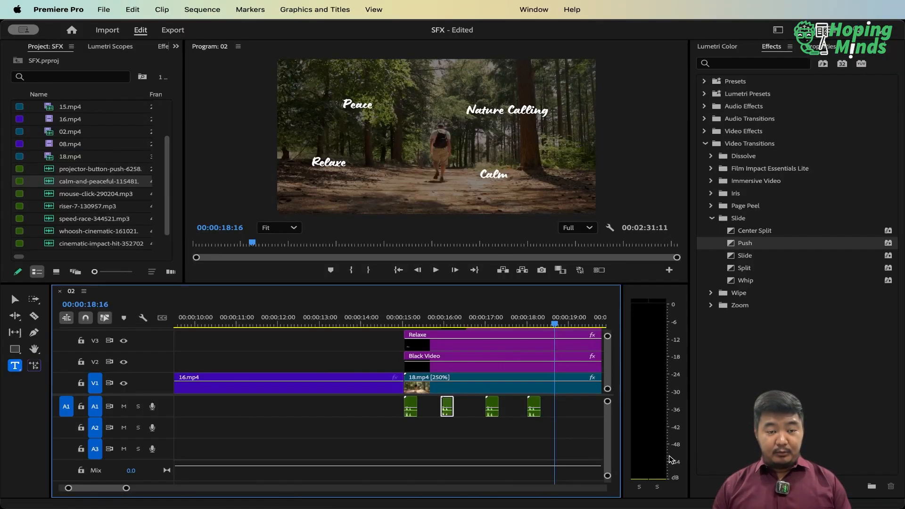
left_click_drag(51, 183, 400, 441)
key("grave")
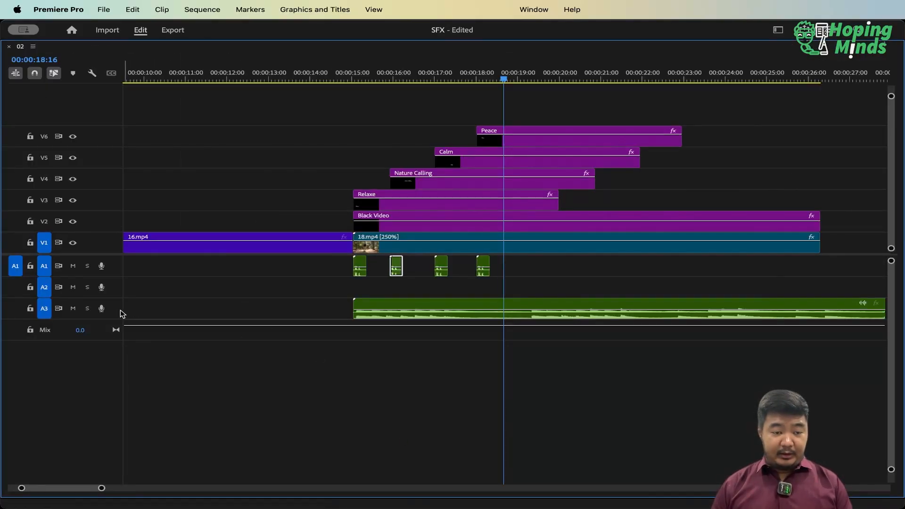
double_click(121, 313)
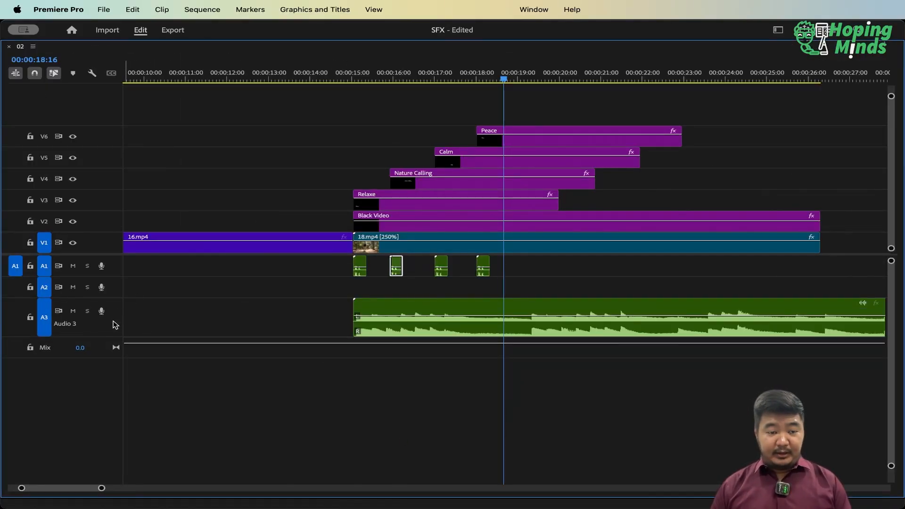
Solo track A3 and listen to the music from near the start of 18.mp4
left_click(88, 311)
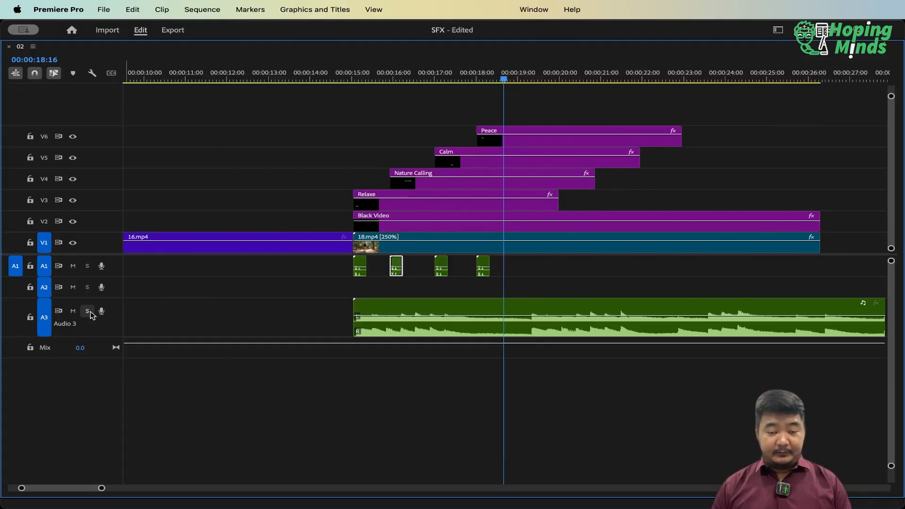
key("Up")
key("Up")
key("Up")
key("Up")
key("Up")
key("Up")
key("Up")
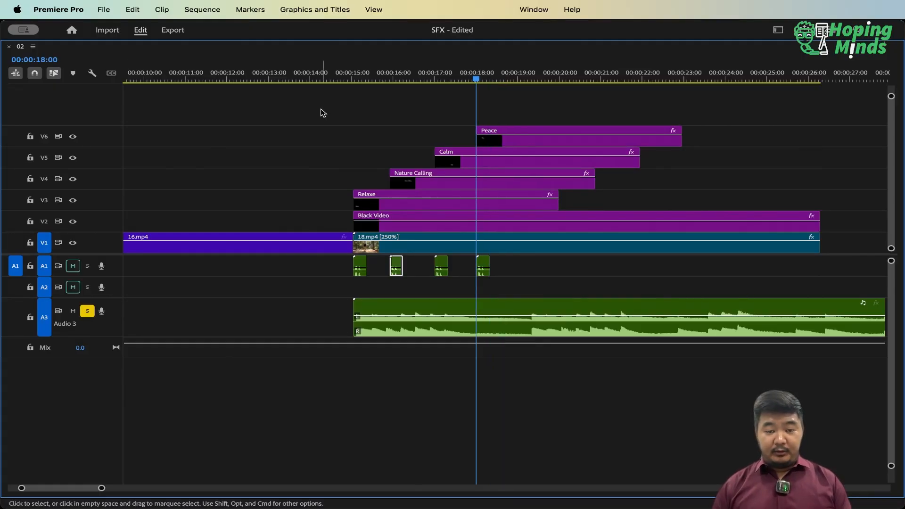
key("h")
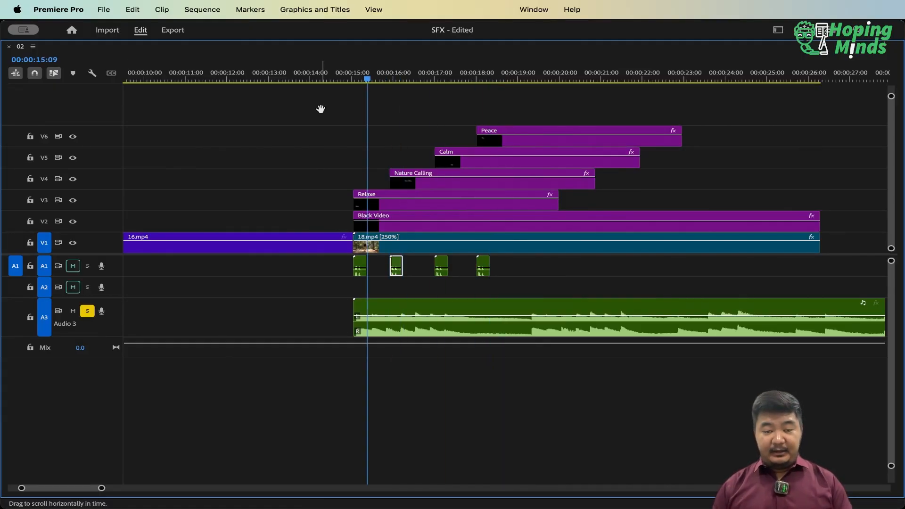
left_click_drag(551, 269, 447, 292)
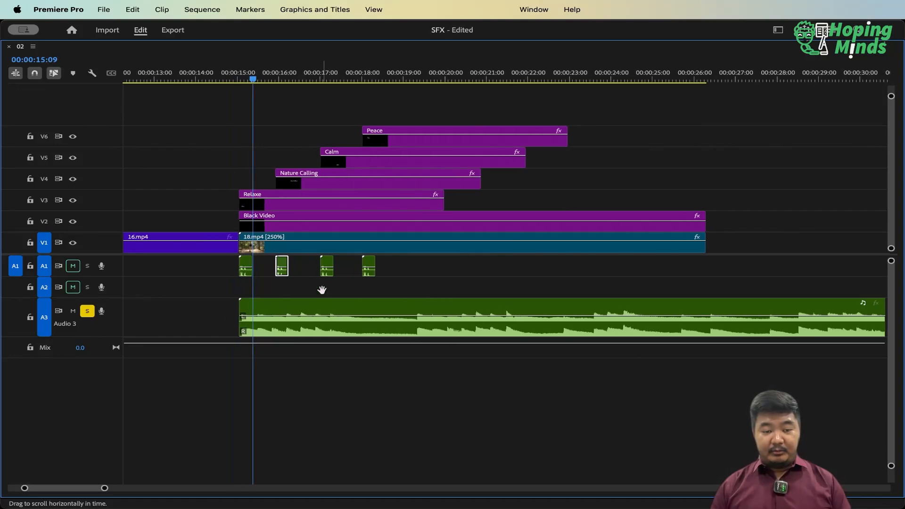
key("v")
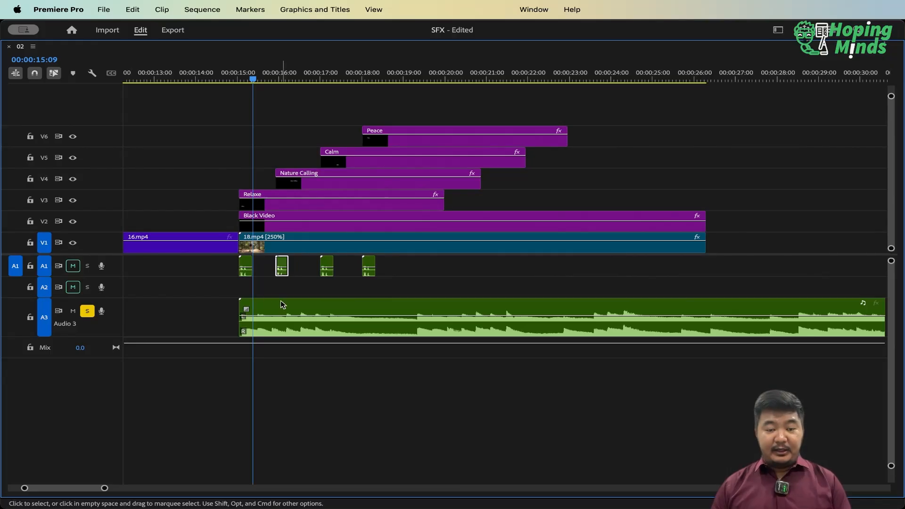
key("space")
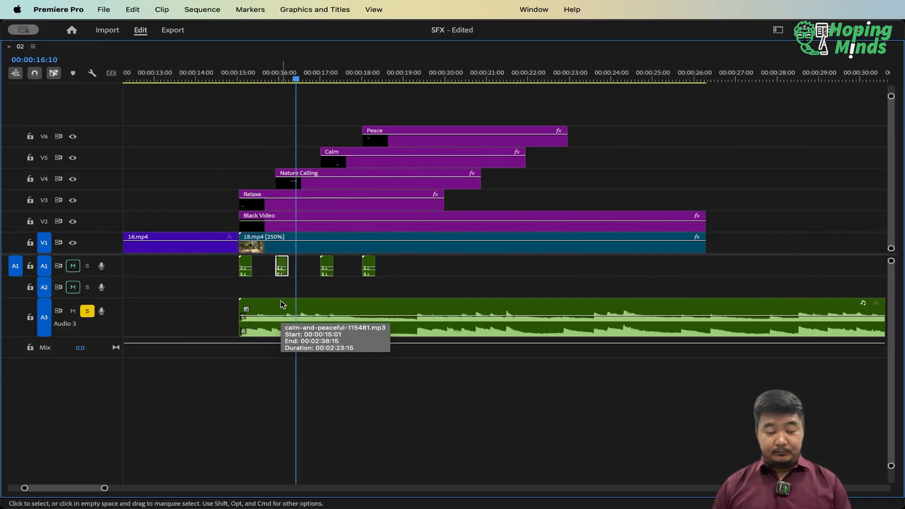
Lower the volume of the music clip on A3 and turn off the track's solo
left_click(320, 322)
left_click_drag(320, 322, 319, 326)
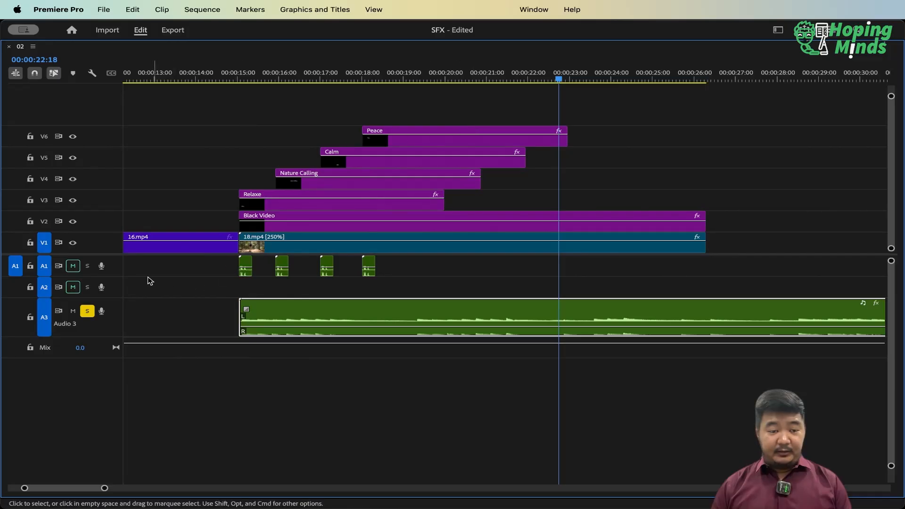
left_click(88, 311)
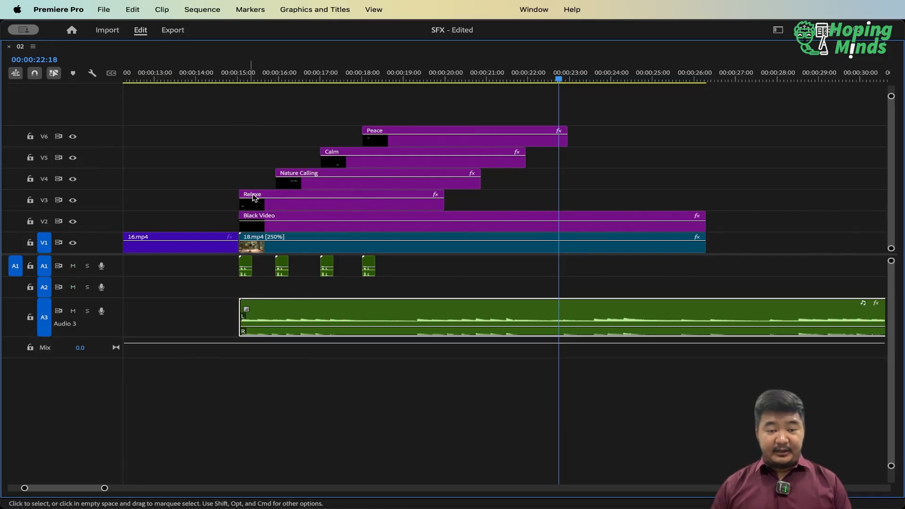
Shift the four titles and their mouse-click sounds together about one second later, leaving Black Video, 18.mp4 and the music in place
left_click(244, 76)
key("Up")
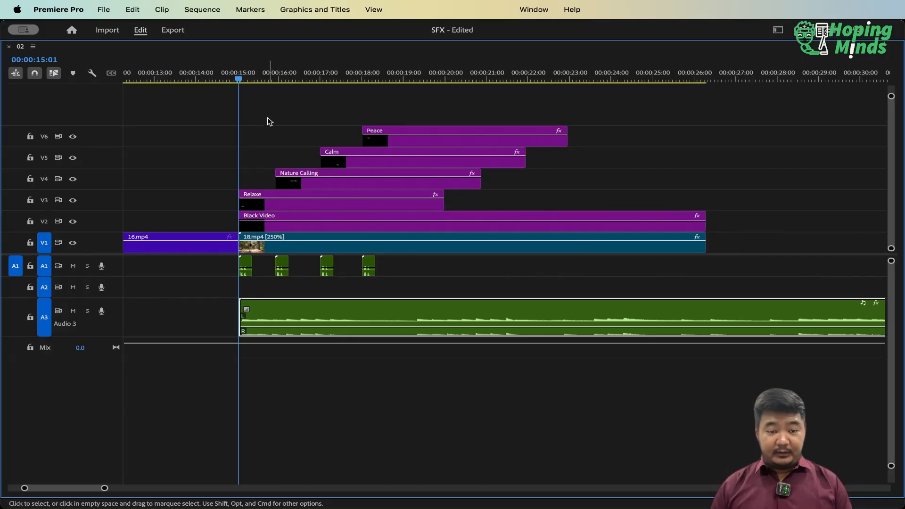
left_click_drag(267, 115, 500, 198)
left_click_drag(401, 268, 210, 282)
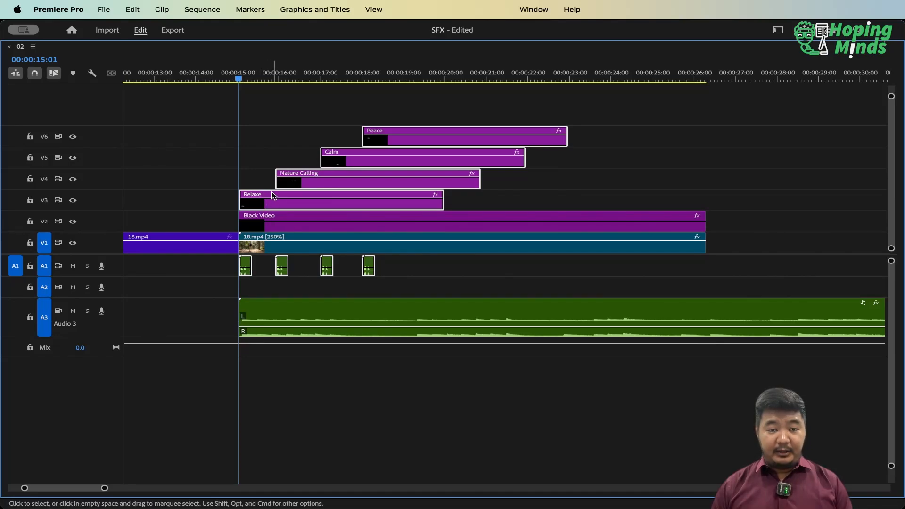
left_click_drag(273, 198, 311, 199)
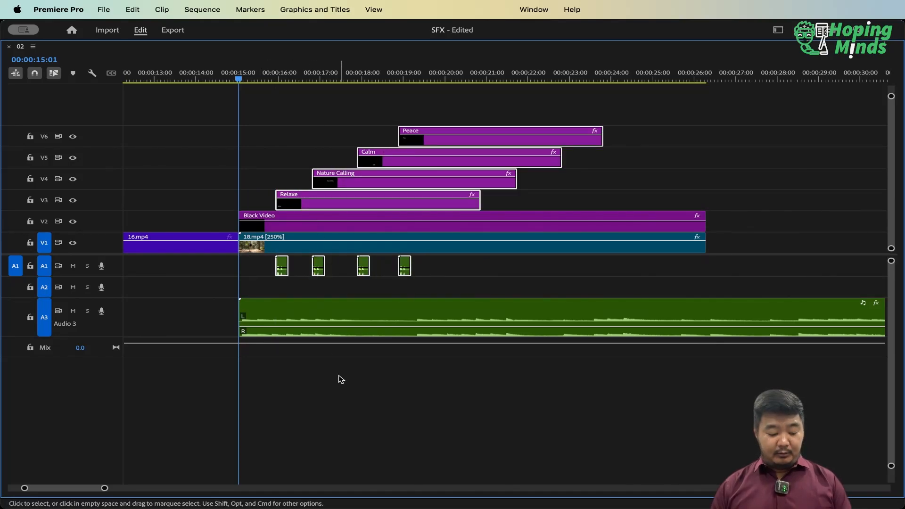
Restore the timeline from its maximized view, collapse track A3 and enlarge the Program monitor for previewing
key("grave")
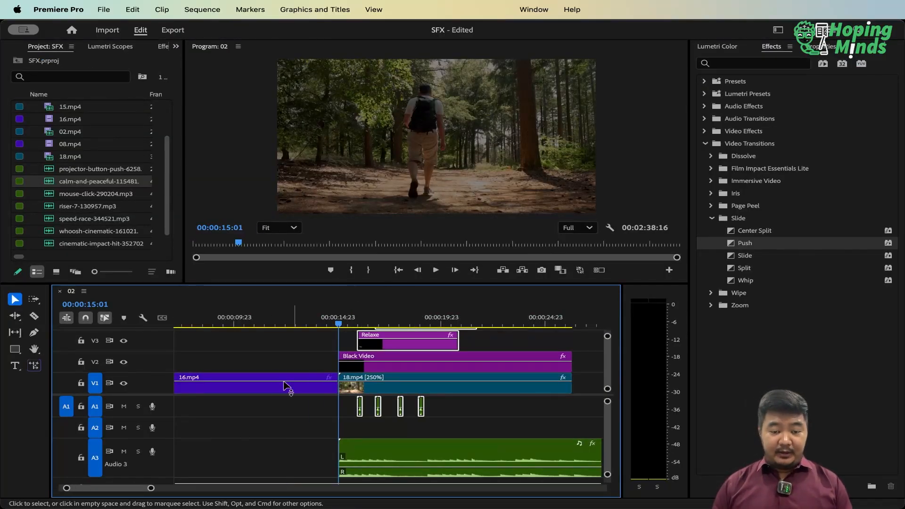
double_click(171, 447)
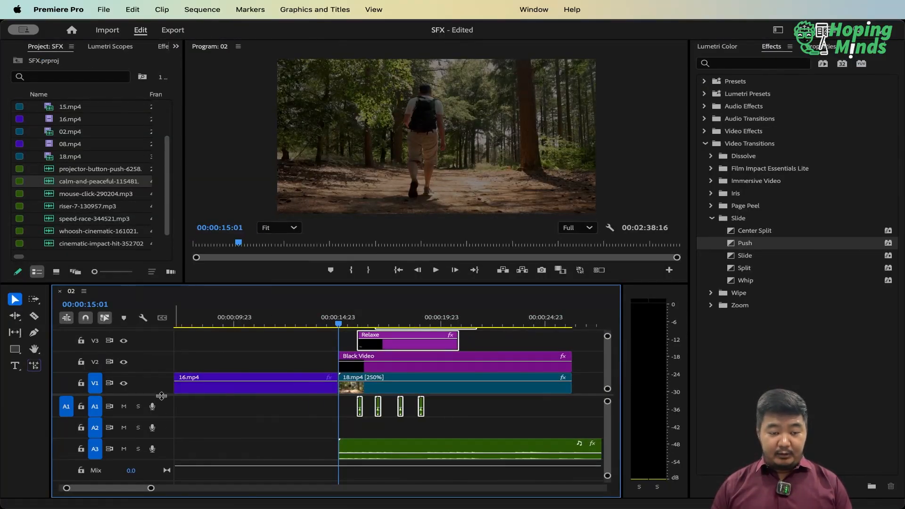
left_click_drag(156, 418, 157, 427)
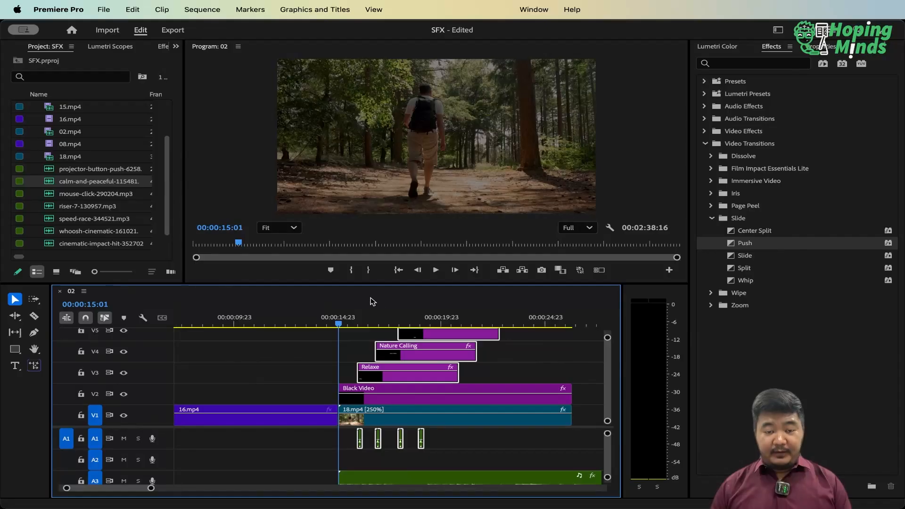
left_click_drag(380, 283, 380, 371)
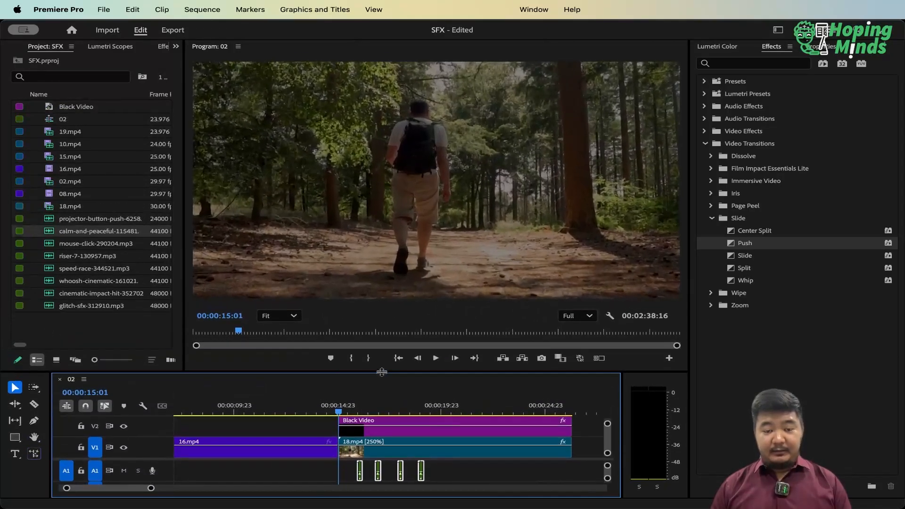
key("minus")
key("minus")
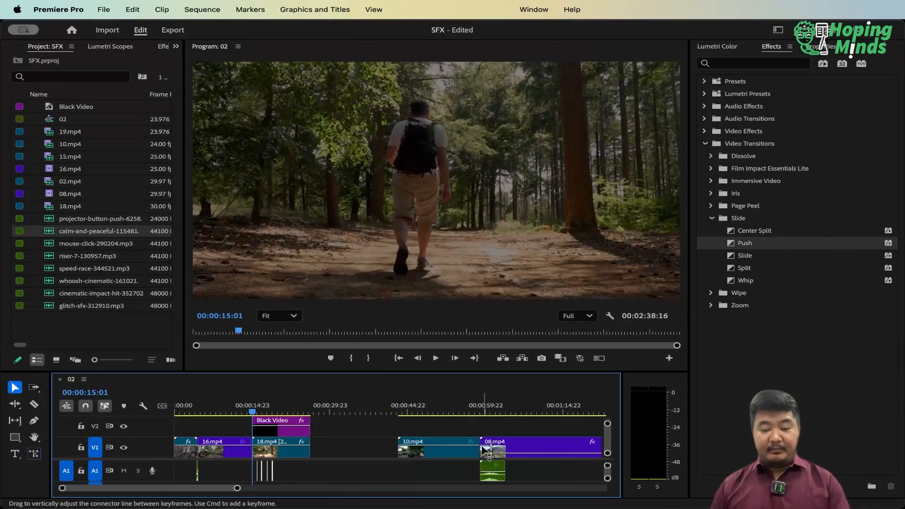
Play the 18.mp4 section to check the titles with clicks and music, and return the playhead to the clip's start
key("space")
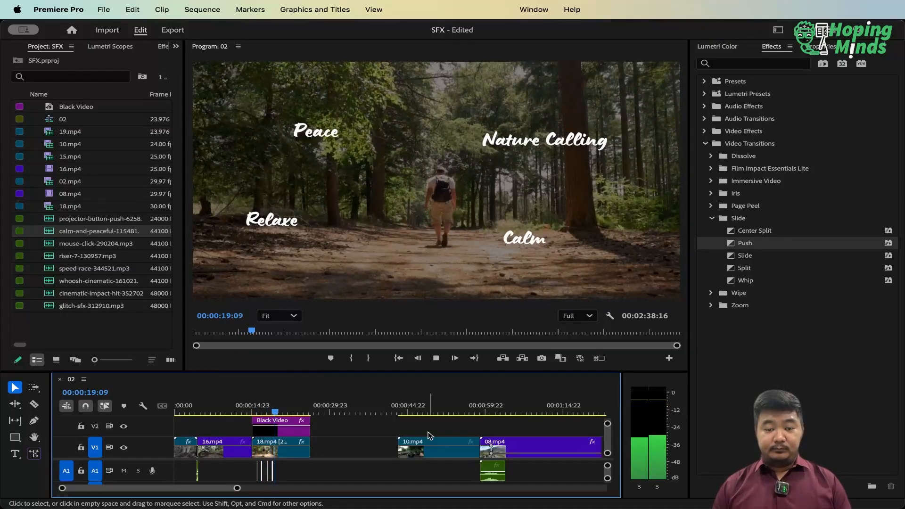
key("space")
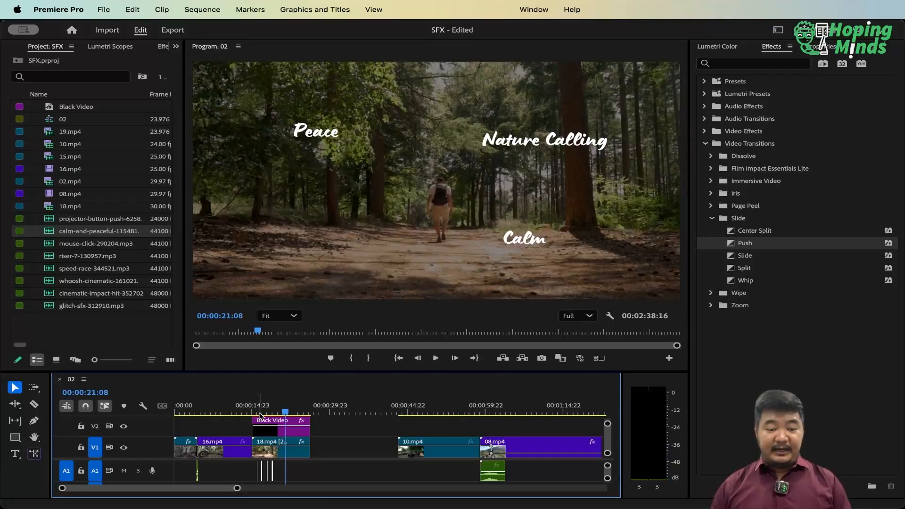
left_click(256, 411)
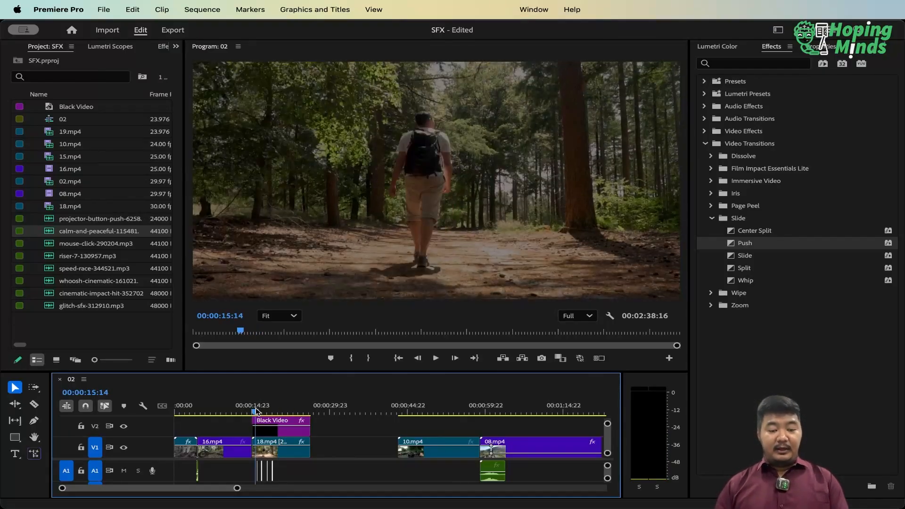
key("Up")
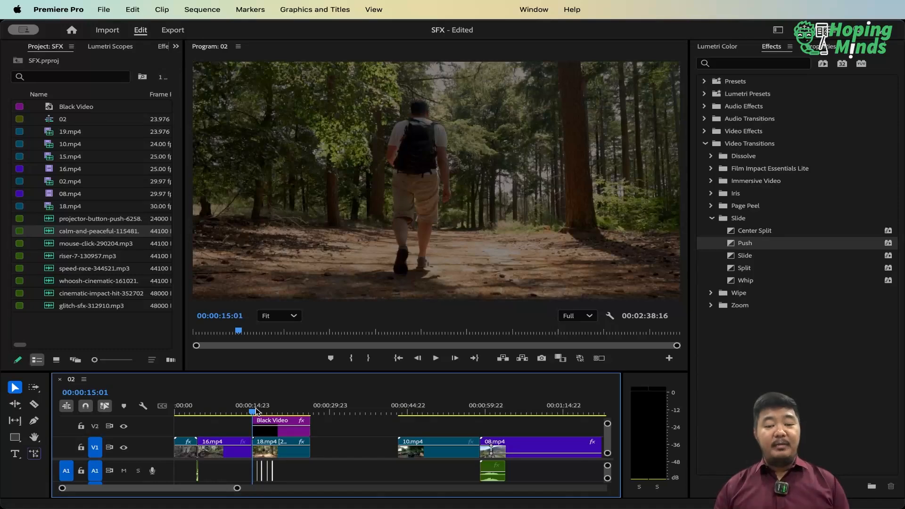
key("super+Tab")
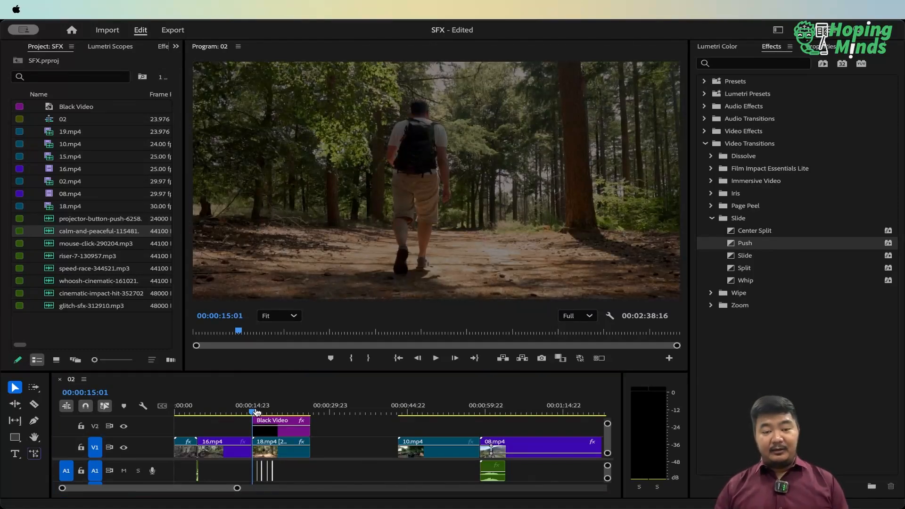
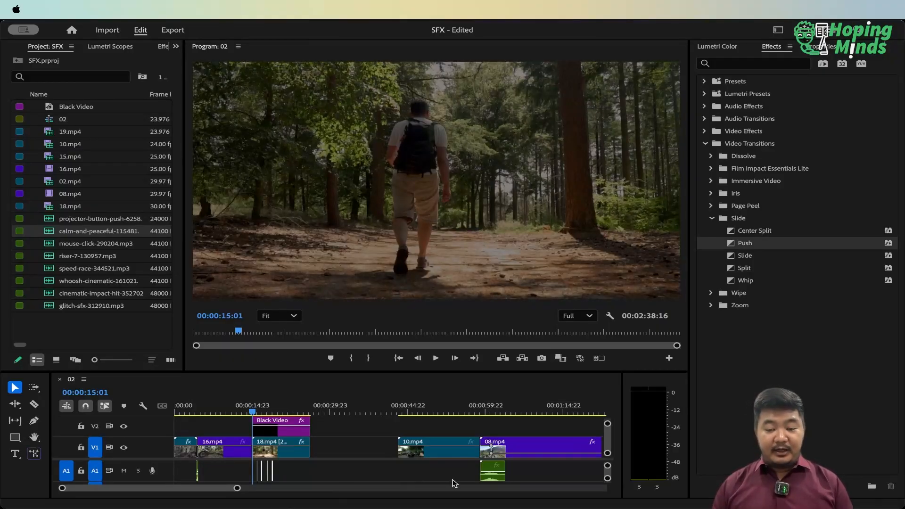
Replay the sequence from just before 18.mp4 until all four titles are on screen, and stop playback
left_click(476, 477)
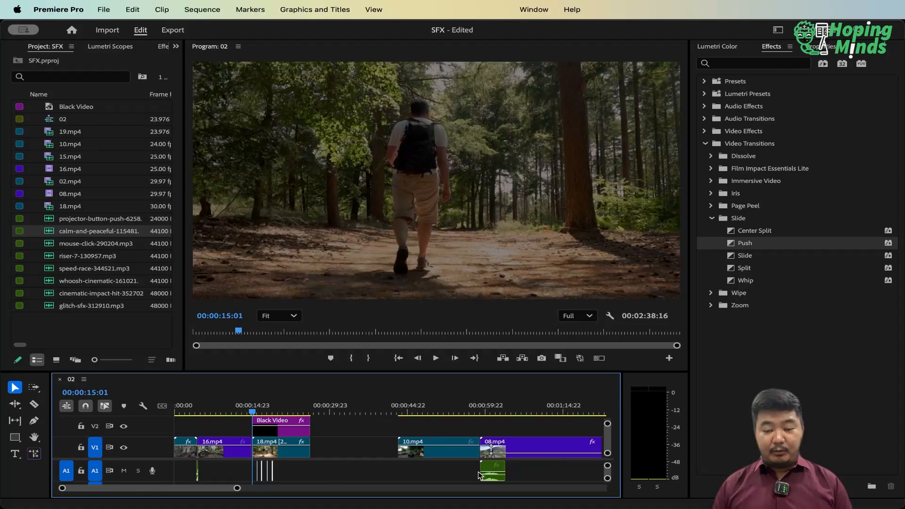
left_click(244, 413)
key("space")
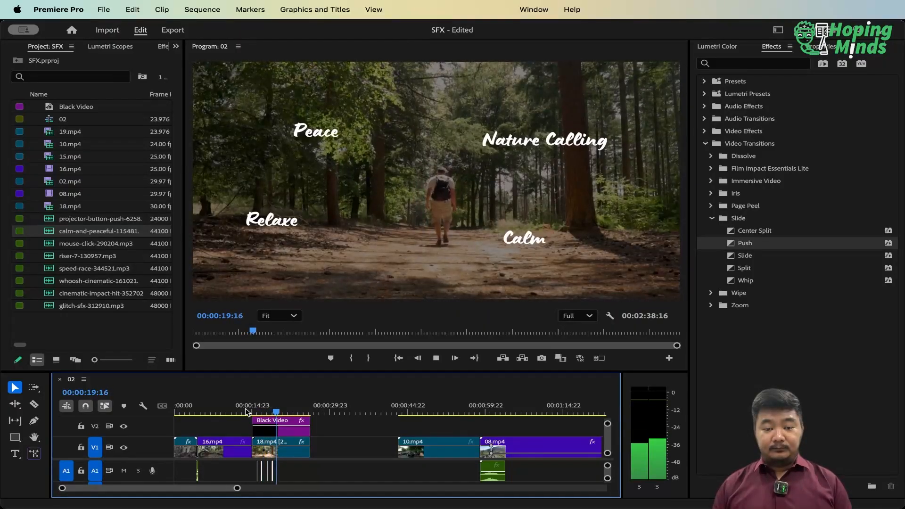
key("space")
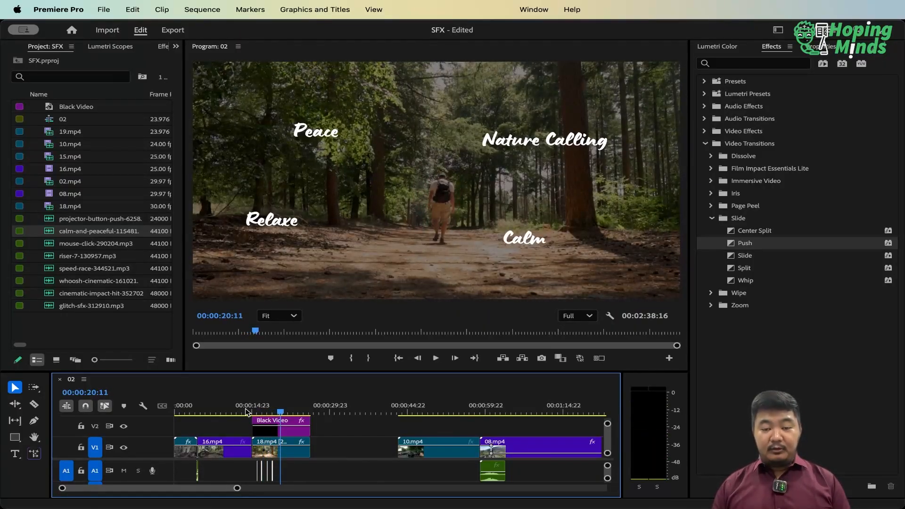
key("super+Tab")
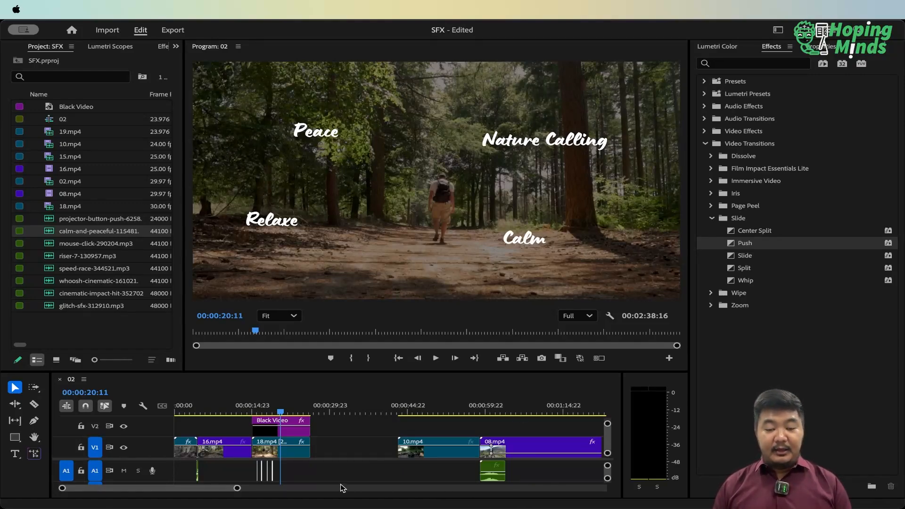
Return the playhead to the start of the sequence and play the opening of 19.mp4 to review the bike jump
left_click(474, 479)
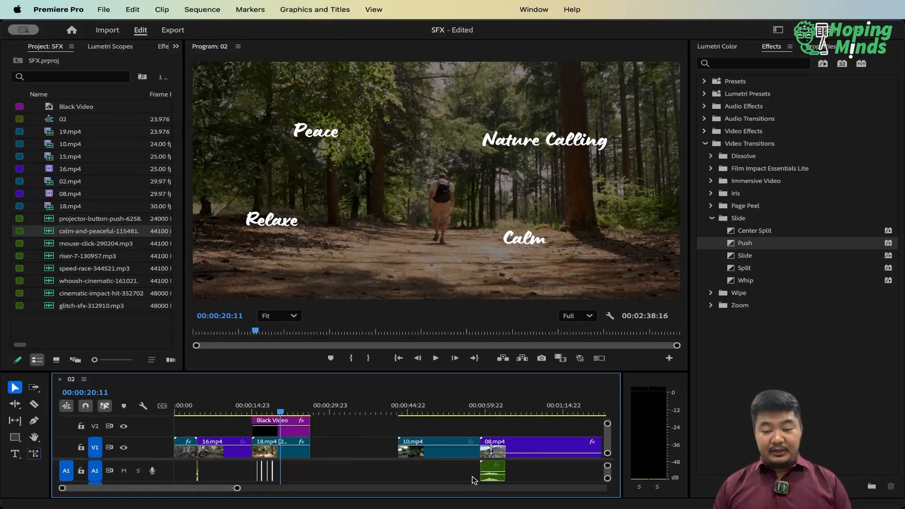
key("minus")
left_click(413, 410)
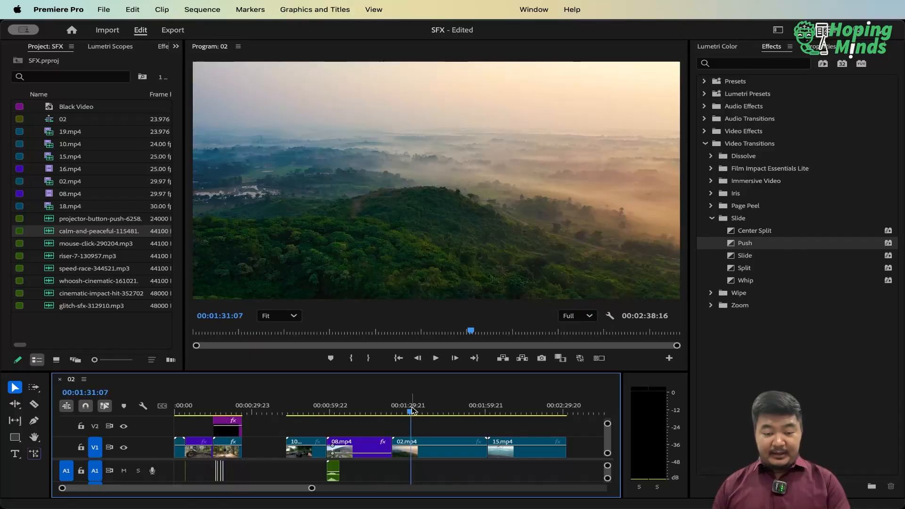
left_click_drag(352, 410, 184, 409)
key("=")
key("=")
key("=")
key("=")
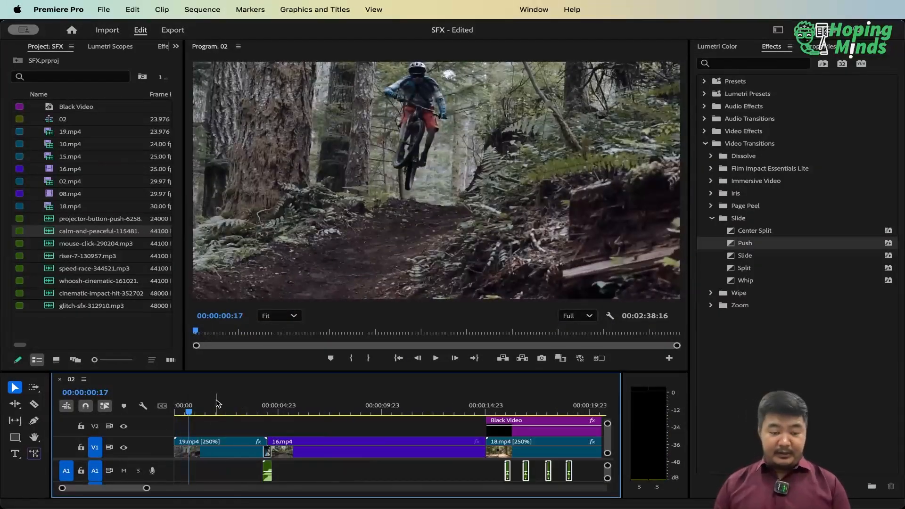
key("space")
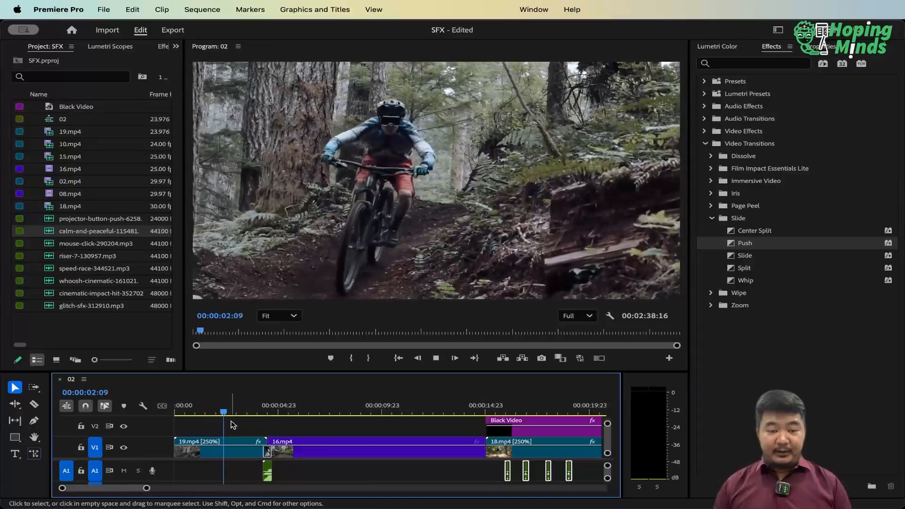
key("space")
key("h")
key("v")
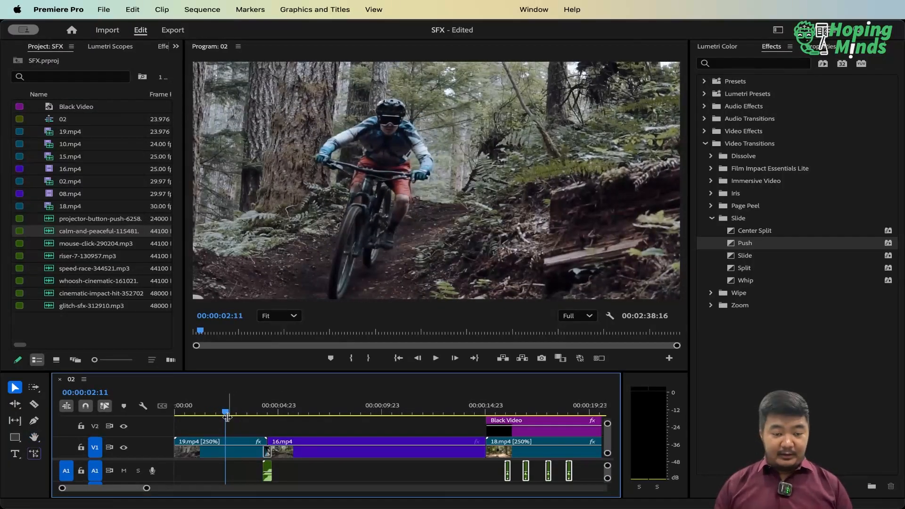
Split the opening clip 19.mp4 at 00:00:00:19, while the rider is in mid-air
left_click(221, 414)
left_click_drag(223, 417, 193, 424)
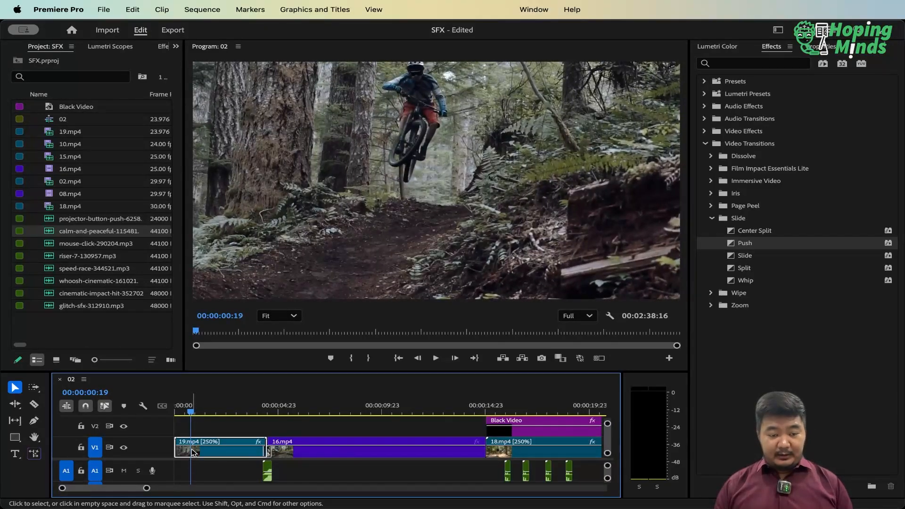
key("=")
key("=")
key("=")
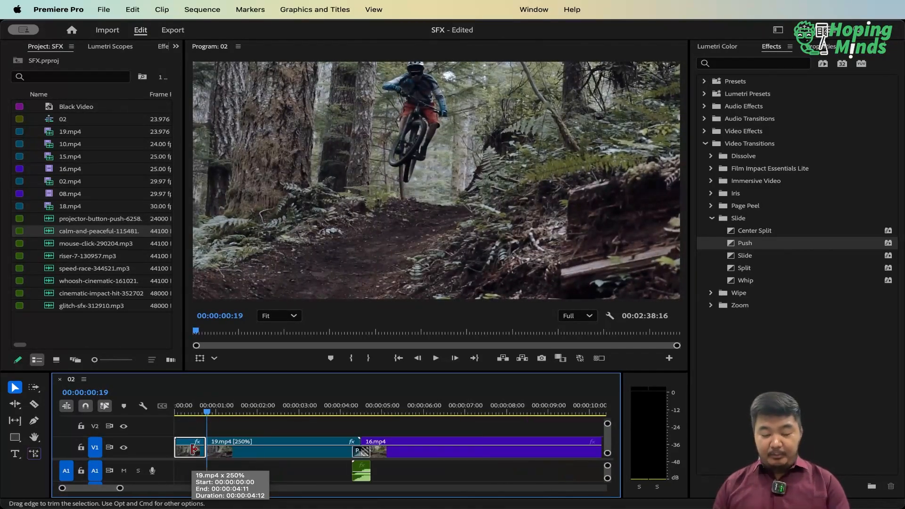
key("h")
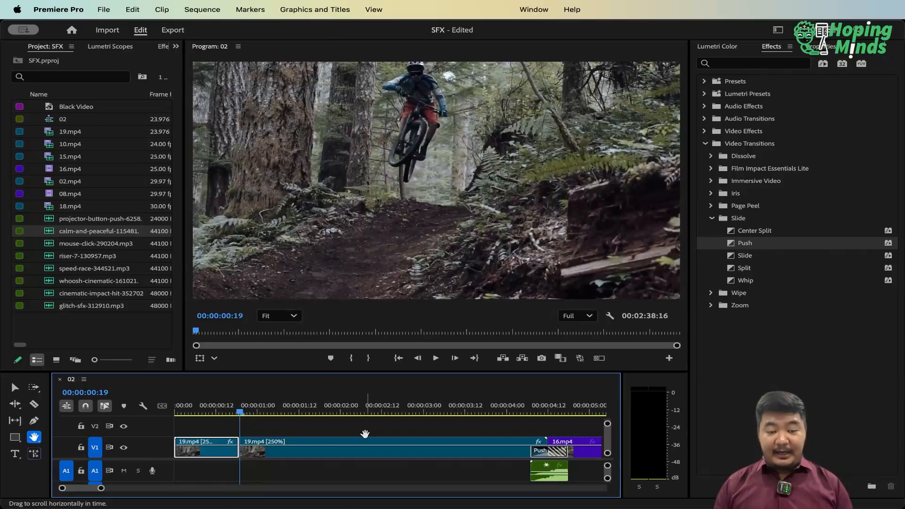
key("v")
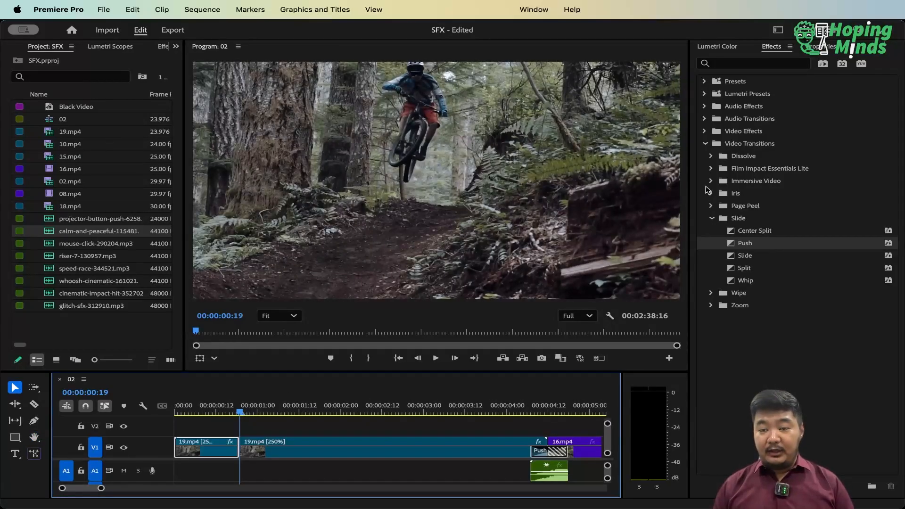
Try the VR Chroma Leaks transition from Immersive Video on the cut at 00:00:00:19 and undo it
left_click(711, 169)
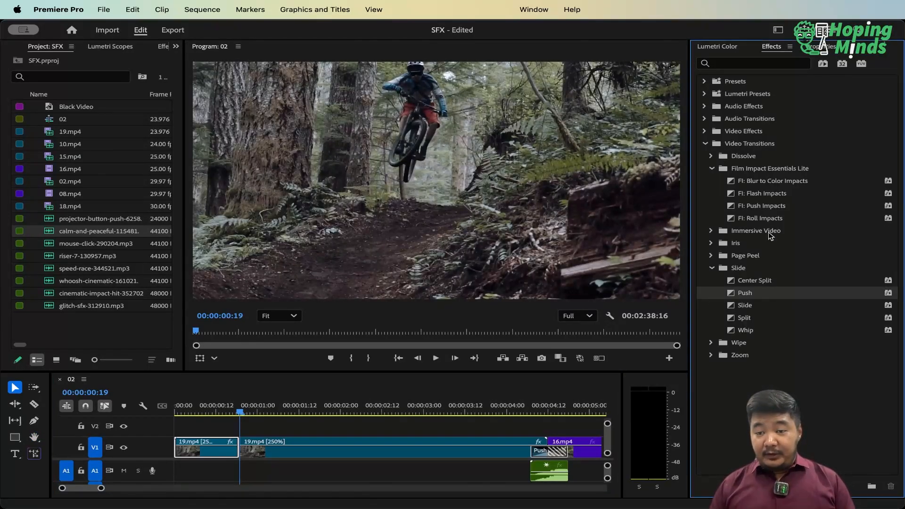
left_click(714, 231)
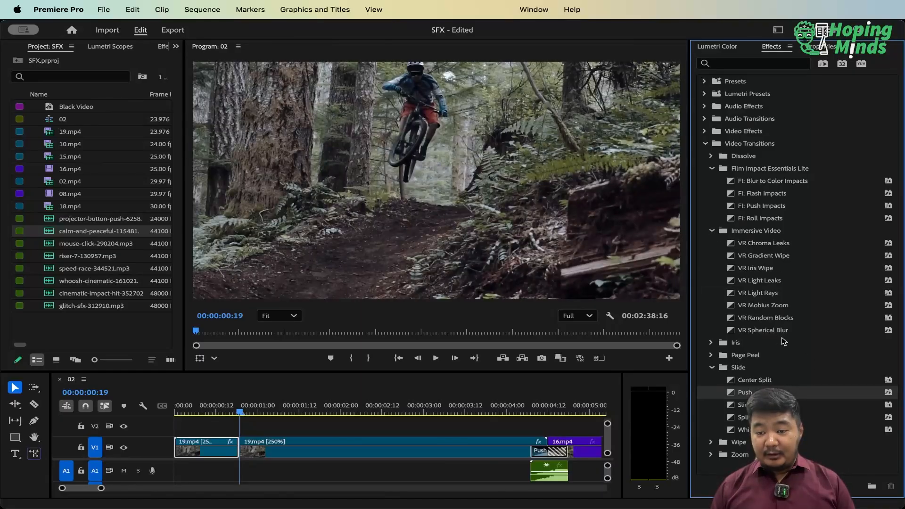
left_click(795, 246)
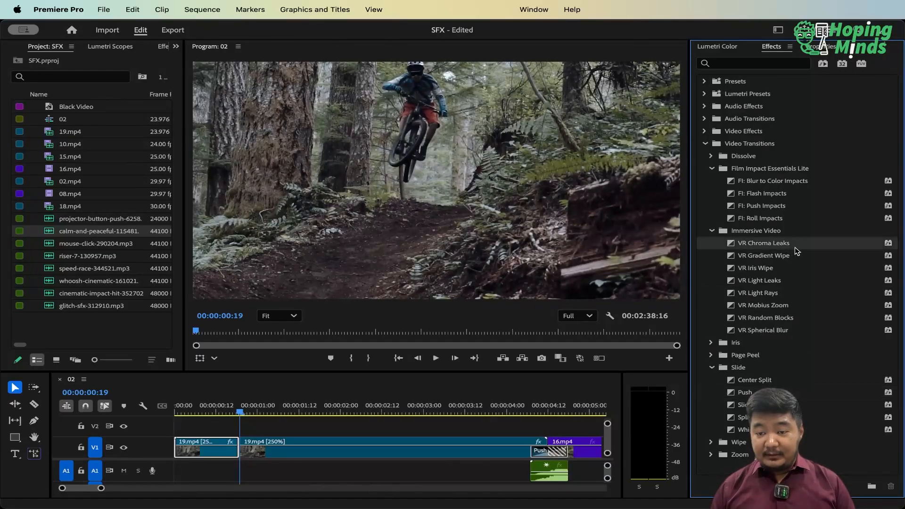
left_click(795, 294)
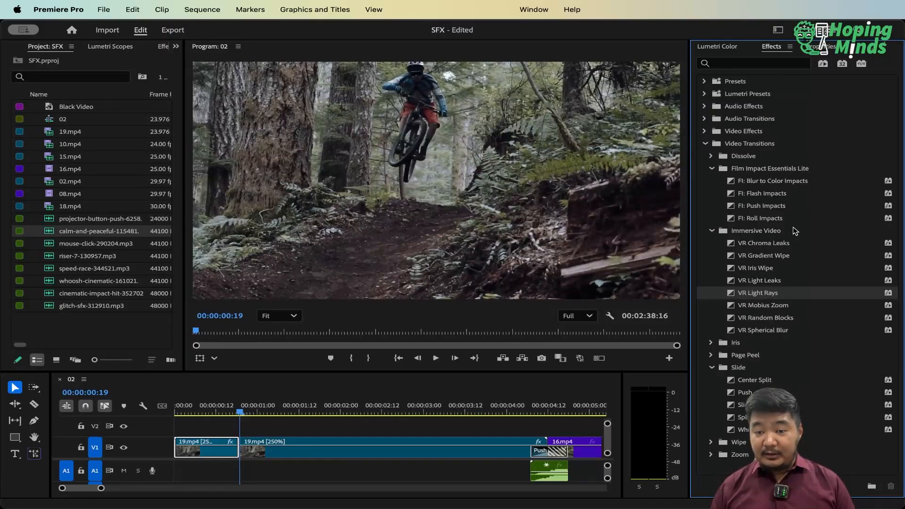
left_click(793, 243)
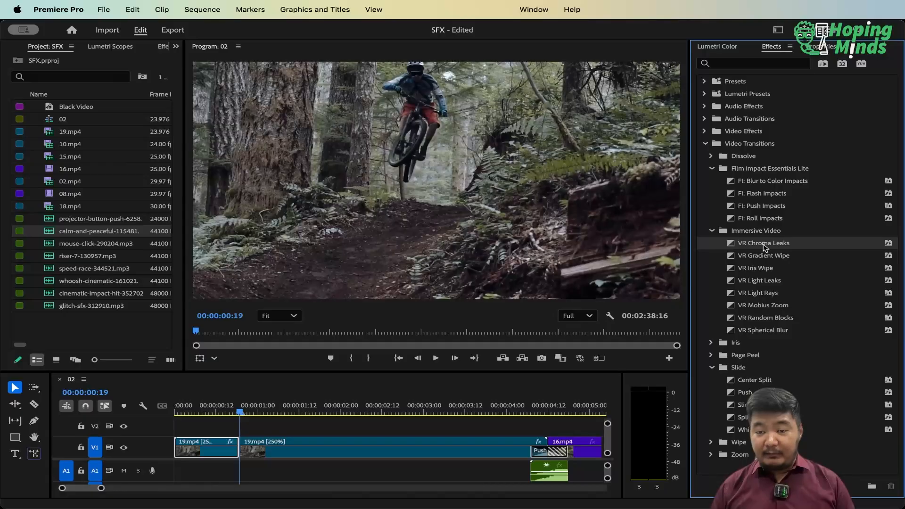
left_click_drag(764, 245, 241, 449)
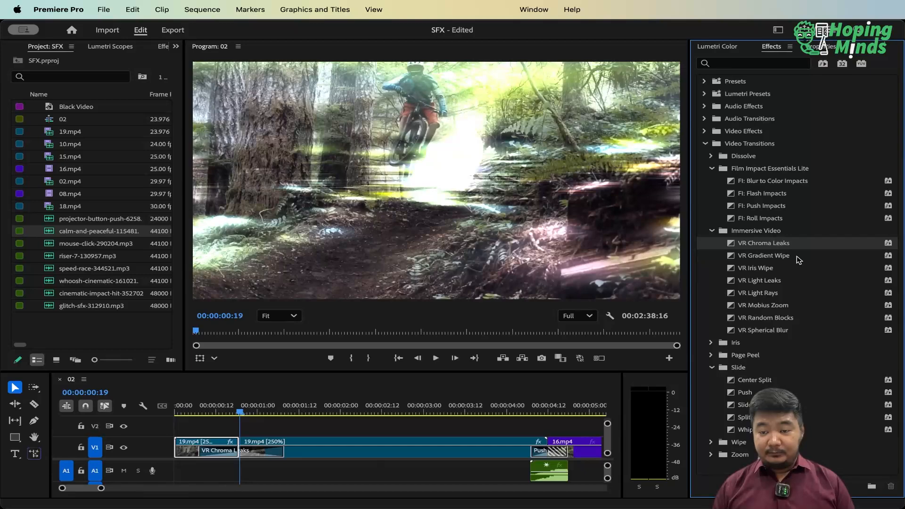
key("super+z")
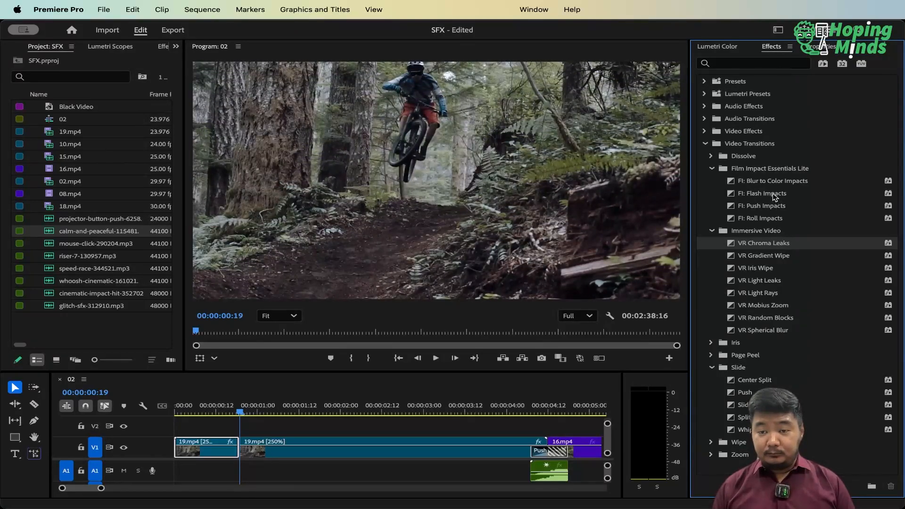
Try the FI: Flash Impacts transition on the cut between the two 19.mp4 pieces, preview it and undo it
left_click_drag(774, 197, 244, 452)
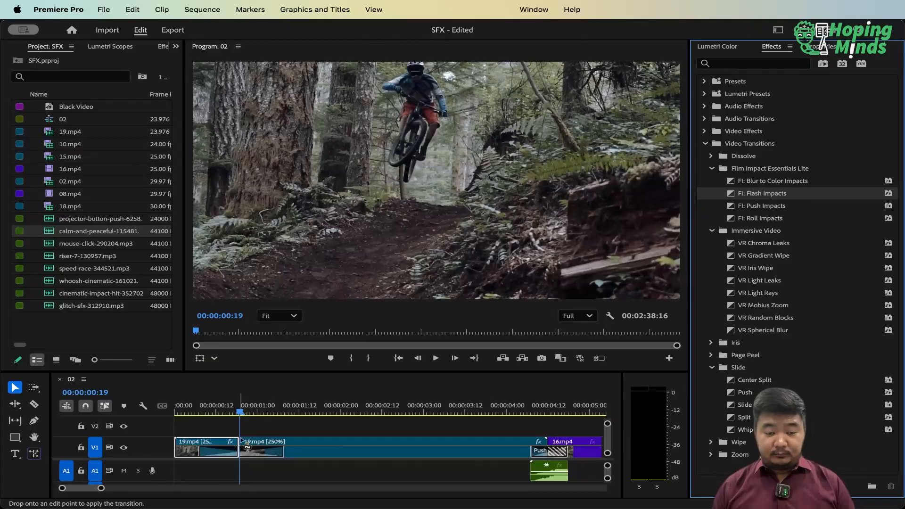
mouse_move(223, 415)
left_mouse_down()
mouse_move(196, 413)
mouse_move(217, 414)
left_mouse_up()
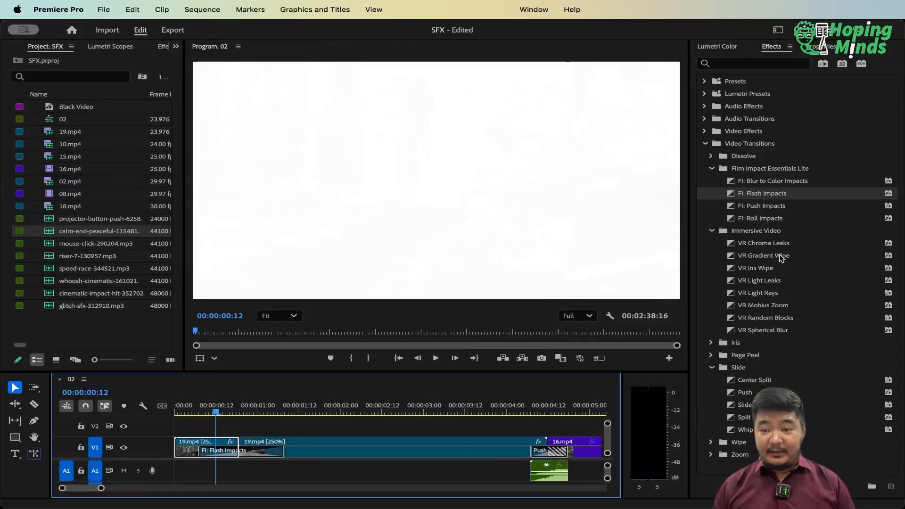
key("super+z")
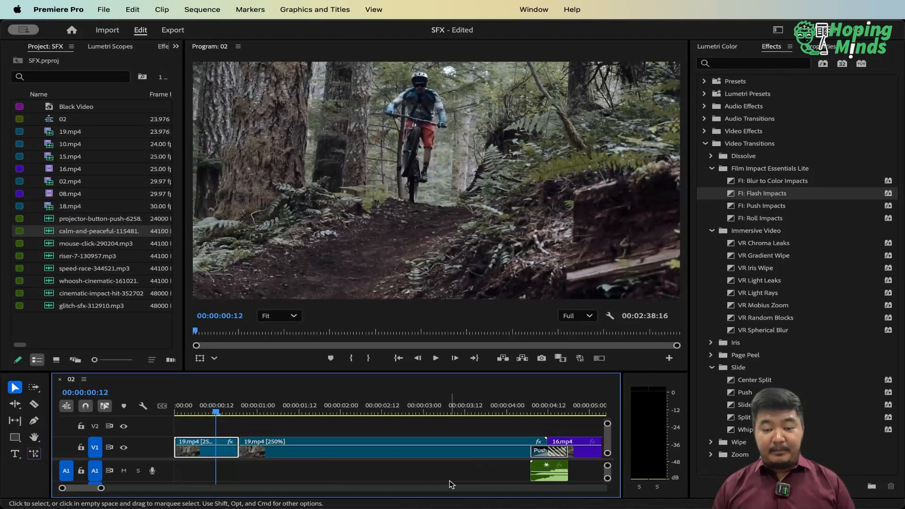
key("super+Tab")
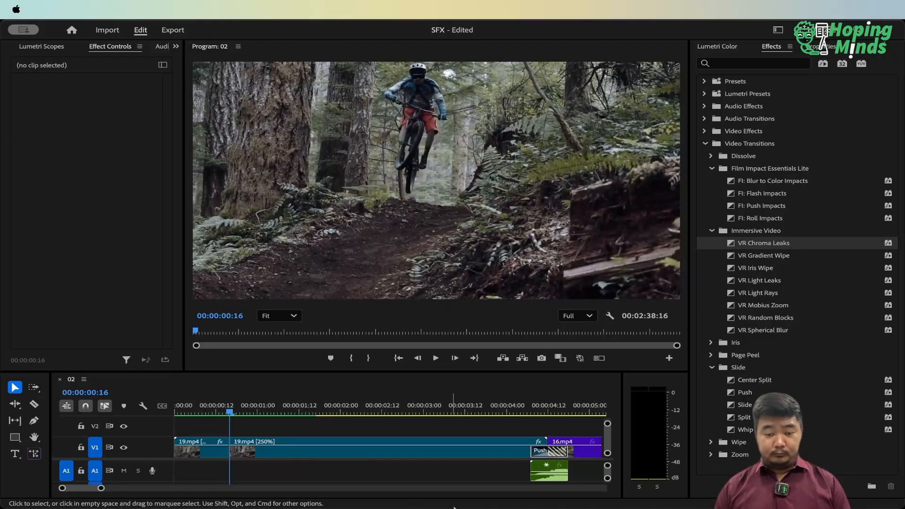
Apply the VR Chroma Leaks transition centered on the 19.mp4 cut at 00:00:00:16 and shorten it to 11 frames
left_click(476, 490)
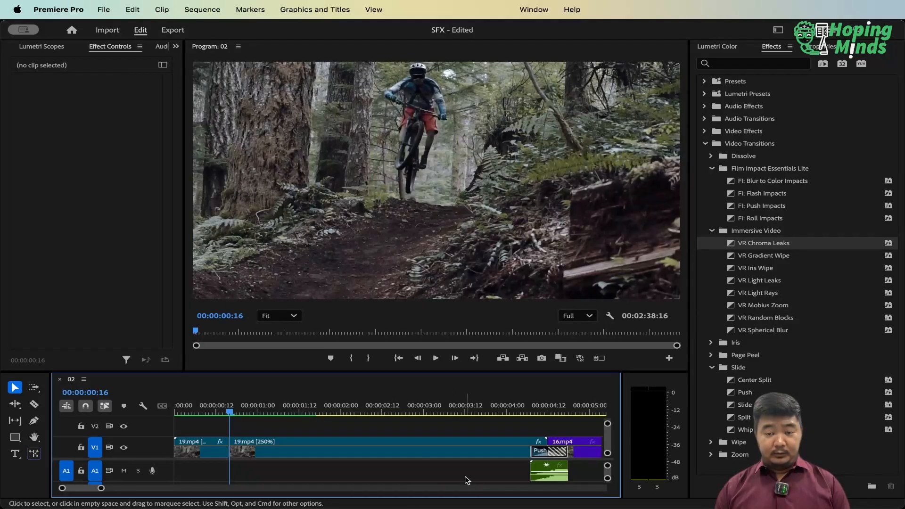
left_click(775, 248)
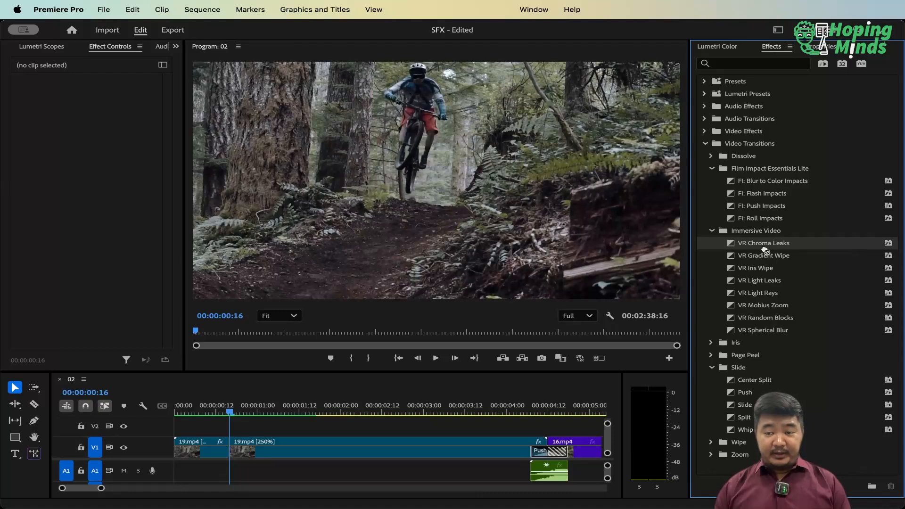
left_click_drag(321, 413, 233, 452)
left_click(232, 453)
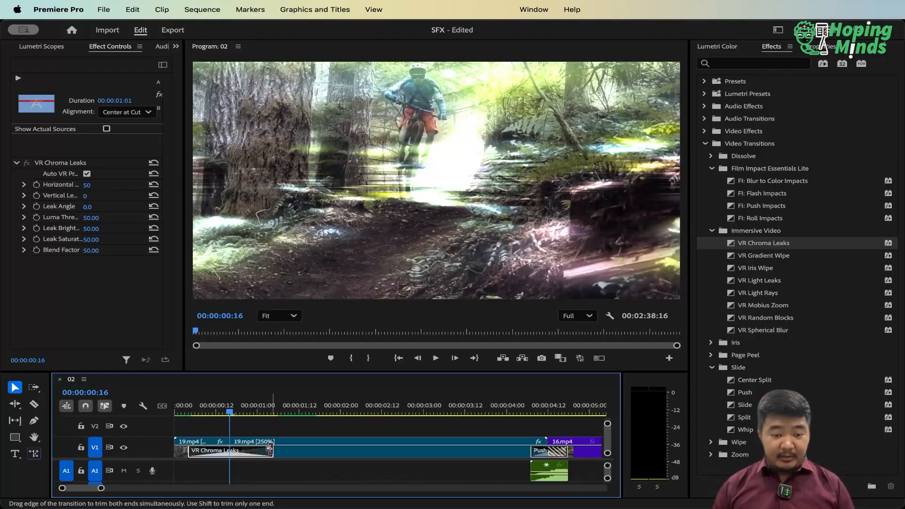
left_click_drag(273, 451, 247, 451)
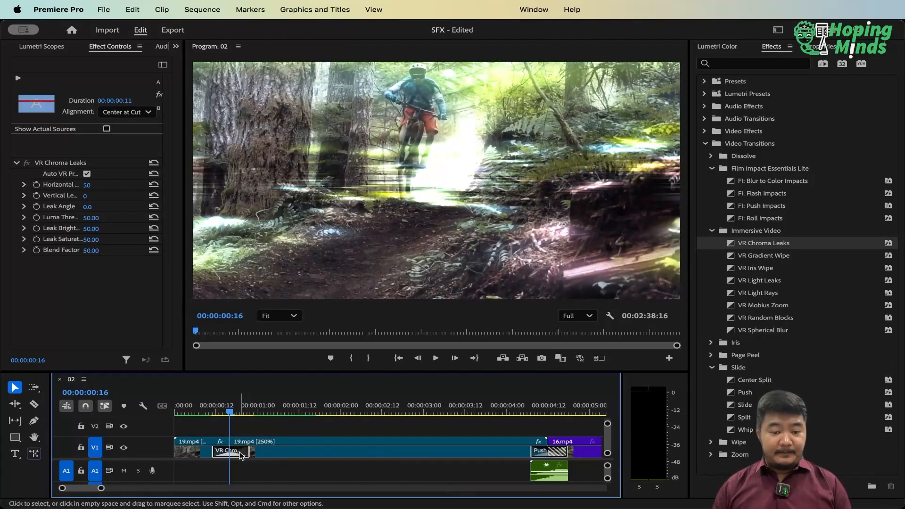
Set the VR Chroma Leaks transition's leak brightness to 100 and its luma threshold to 49
left_click(240, 454)
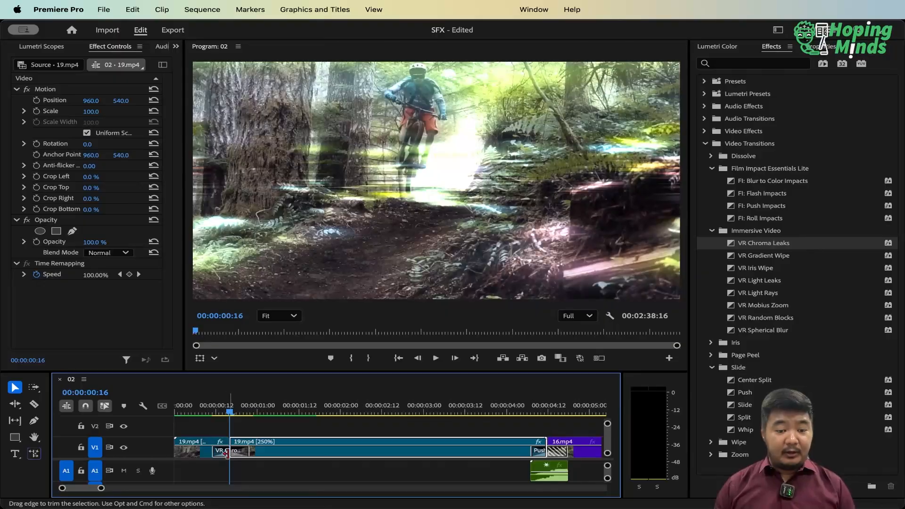
left_click(224, 451)
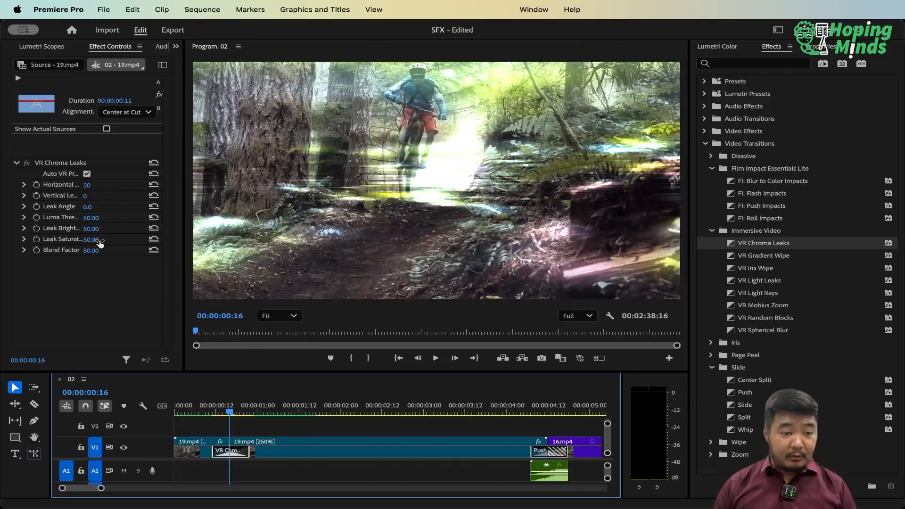
mouse_move(92, 230)
left_mouse_down()
mouse_move(117, 230)
mouse_move(73, 217)
mouse_move(91, 218)
left_mouse_up()
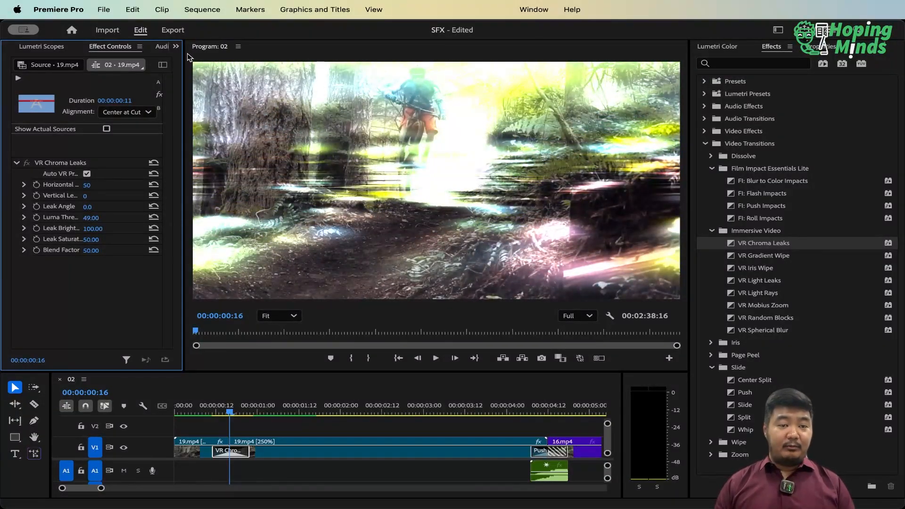
Place glitch-sfx-312910.mp3 on A1 aligned with the start of the VR Chroma Leaks transition and maximize the timeline
left_click(176, 46)
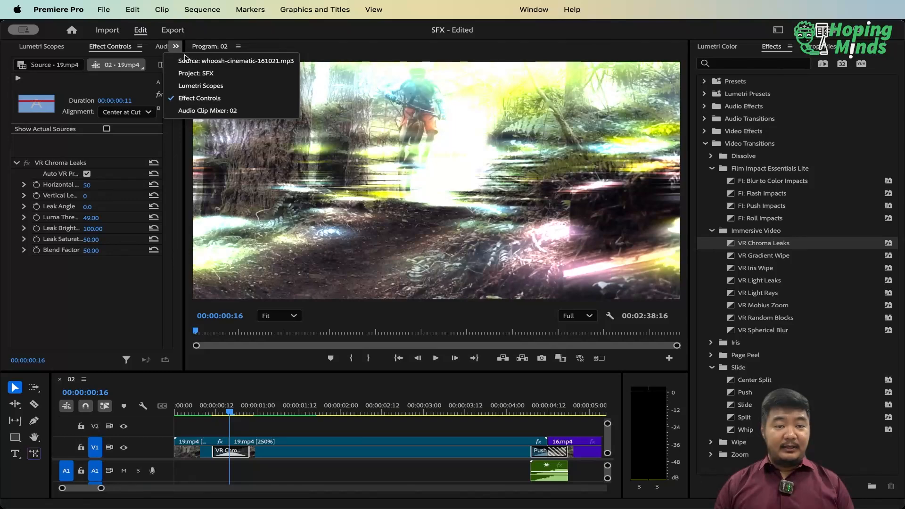
left_click(193, 74)
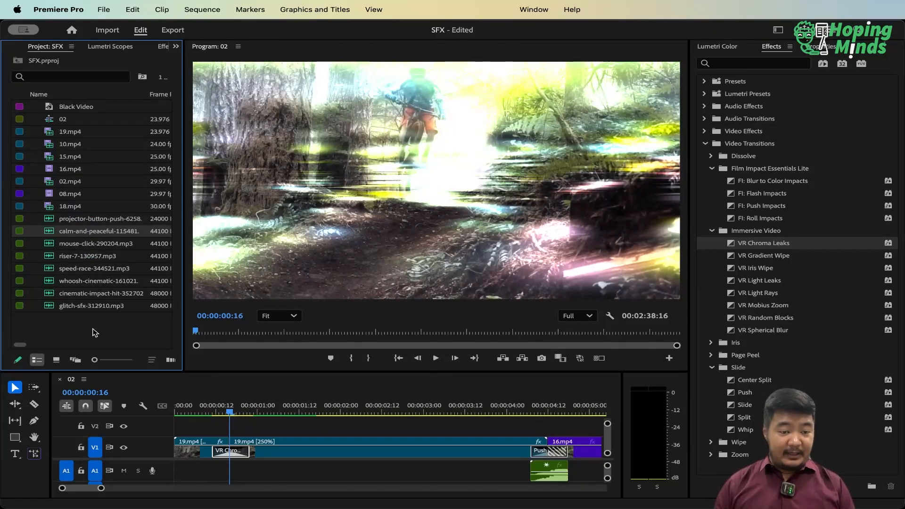
left_click_drag(64, 305, 220, 473)
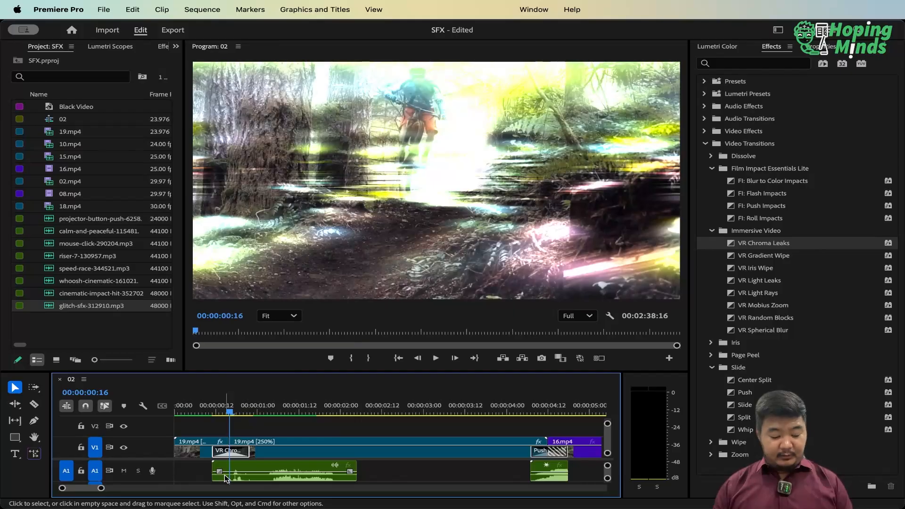
key("grave")
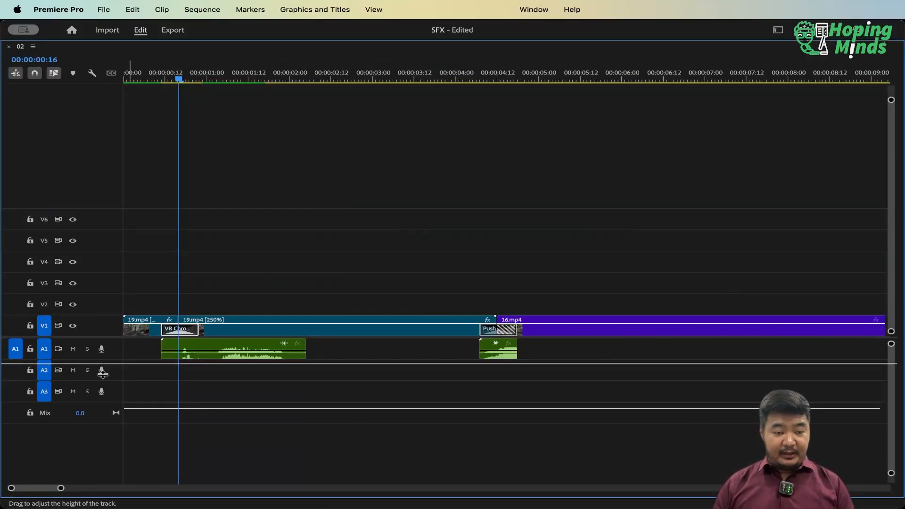
Trim off the glitch clip's part before 00:00:01:03 on A1 and move the remainder to the start of the VR Chroma Leaks transition
left_click_drag(101, 363, 119, 443)
key("equal")
key("equal")
key("space")
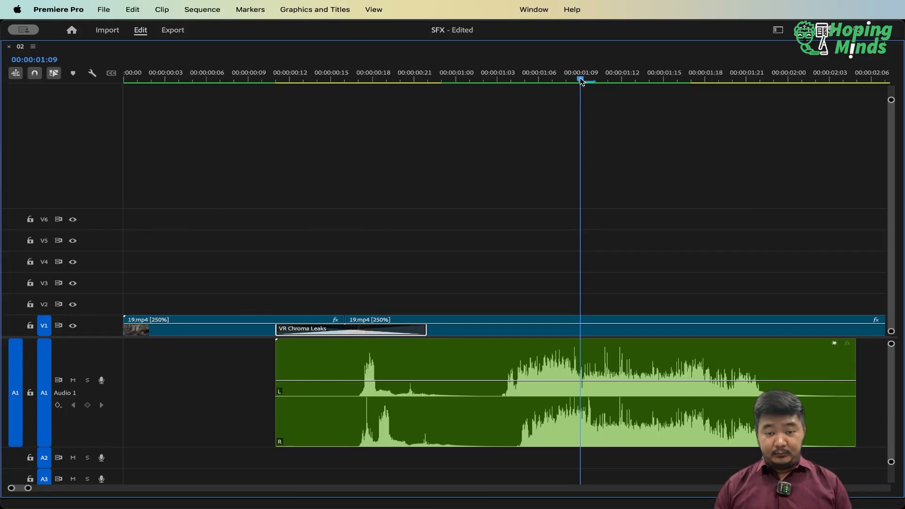
left_click_drag(581, 96, 494, 107)
left_click(462, 357)
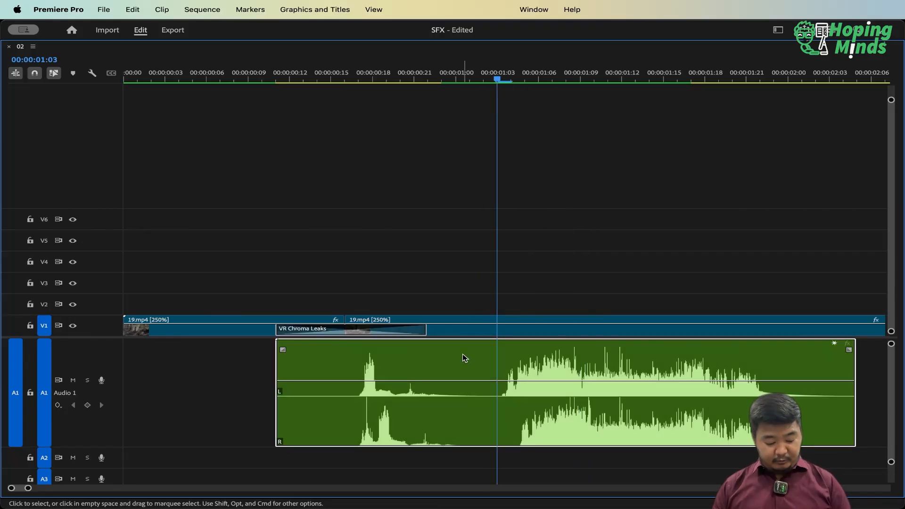
key("super+k")
key("Delete")
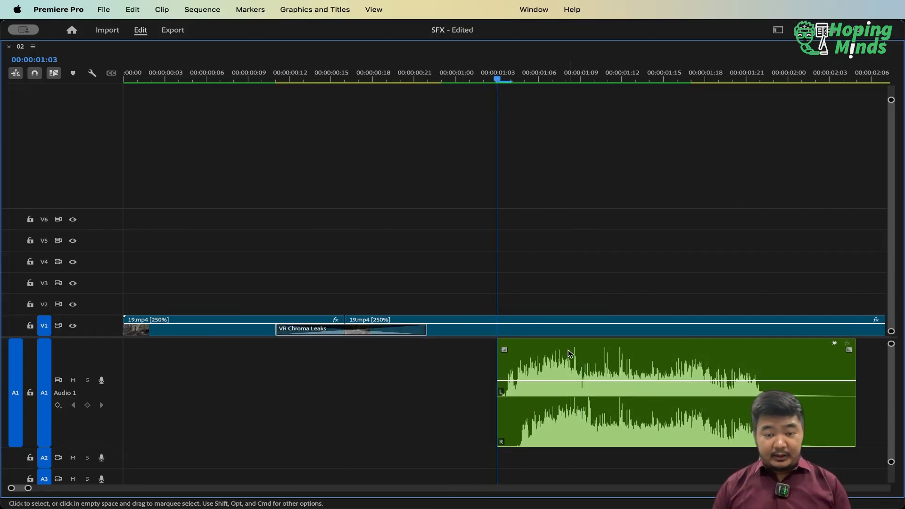
left_click_drag(569, 353, 351, 352)
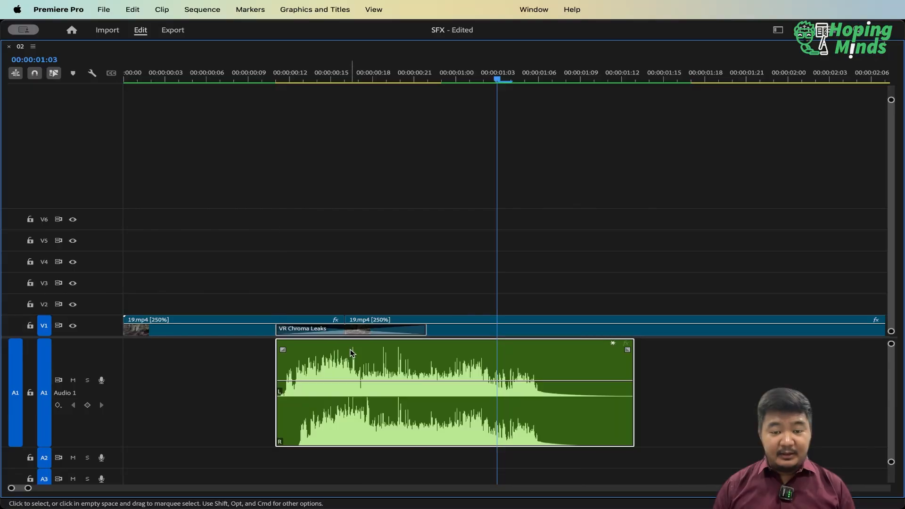
Cut the glitch clip at 00:00:00:22, where the VR Chroma Leaks transition ends, delete the rest and collapse the A1 track height
left_click_drag(445, 78, 428, 90)
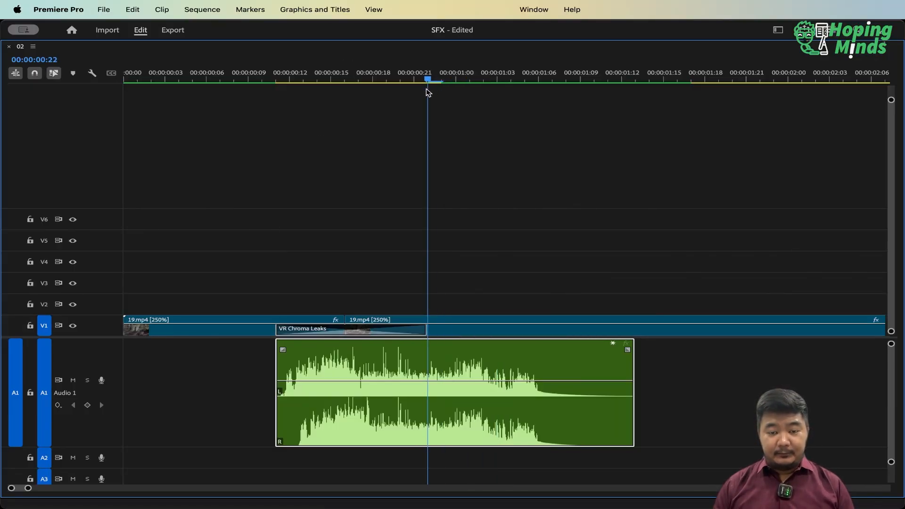
key("super+k")
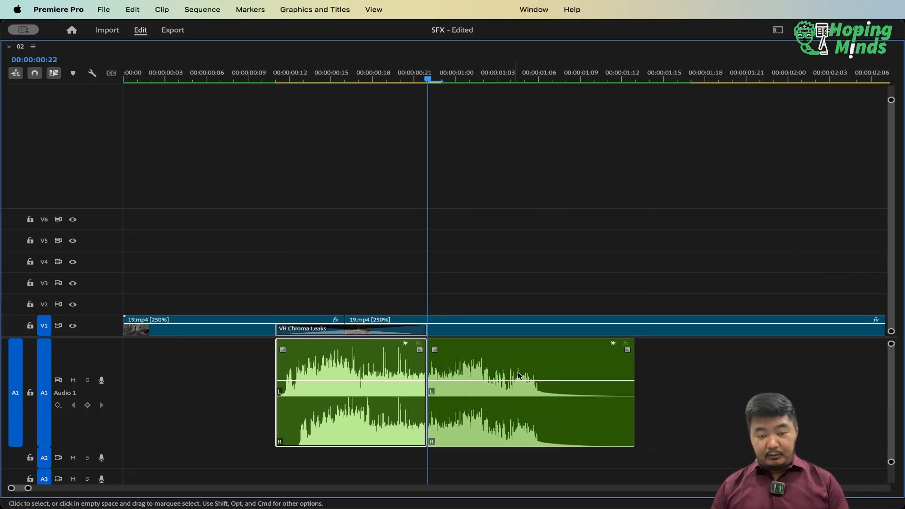
left_click(527, 373)
key("Delete")
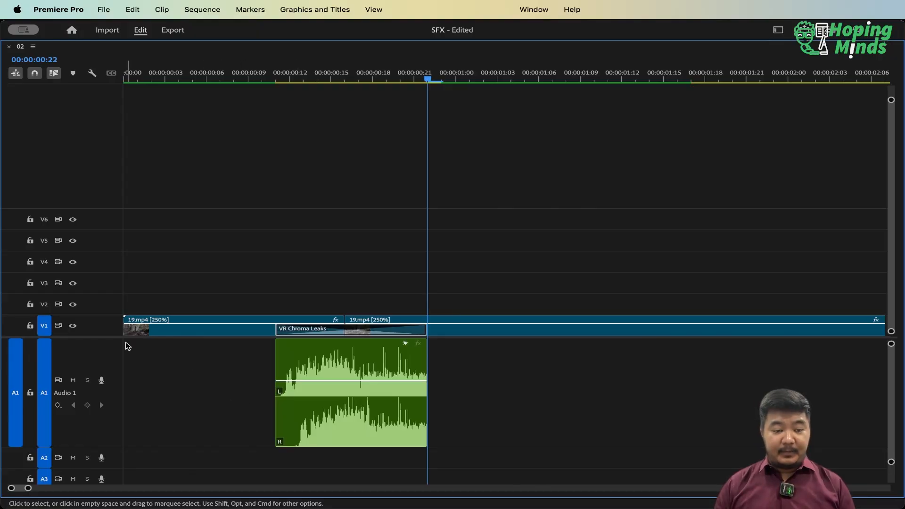
double_click(102, 352)
Play the sequence from its start to check the VR Chroma Leaks transition together with the trimmed glitch sound
key("Up")
key("Up")
key("Up")
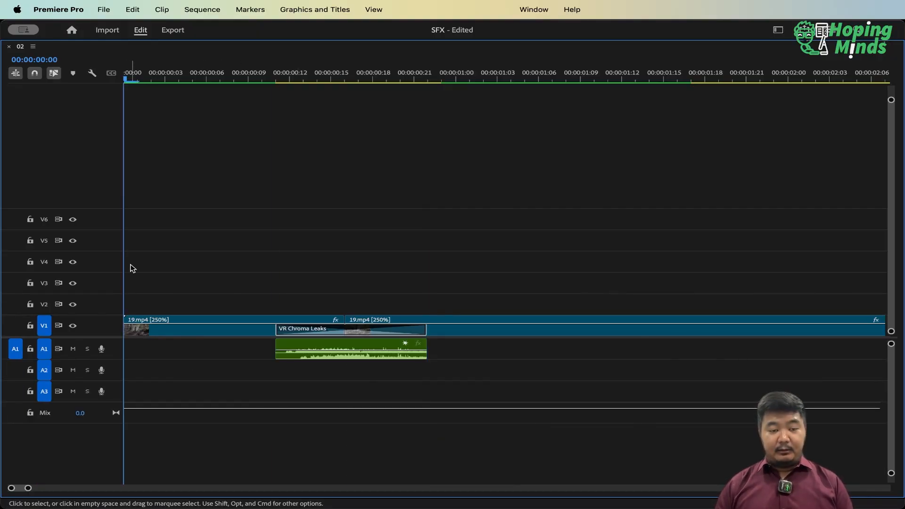
key("grave")
key("minus")
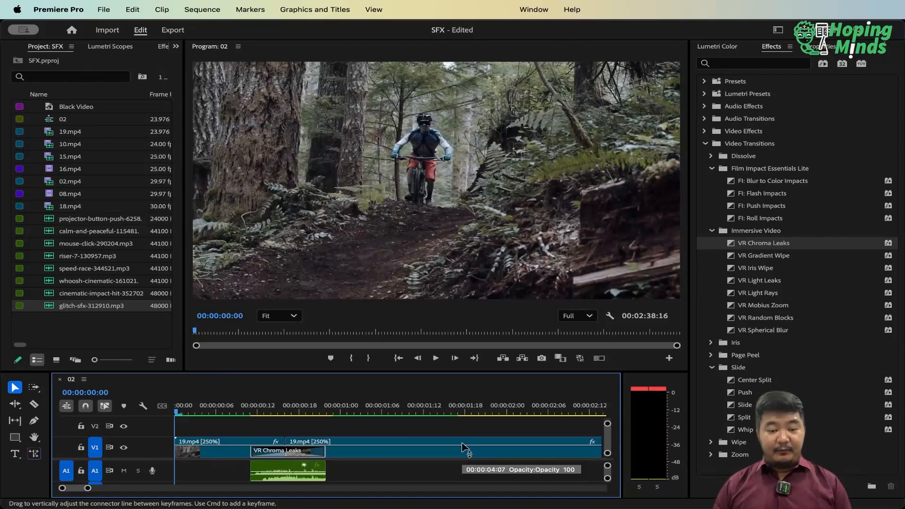
key("space")
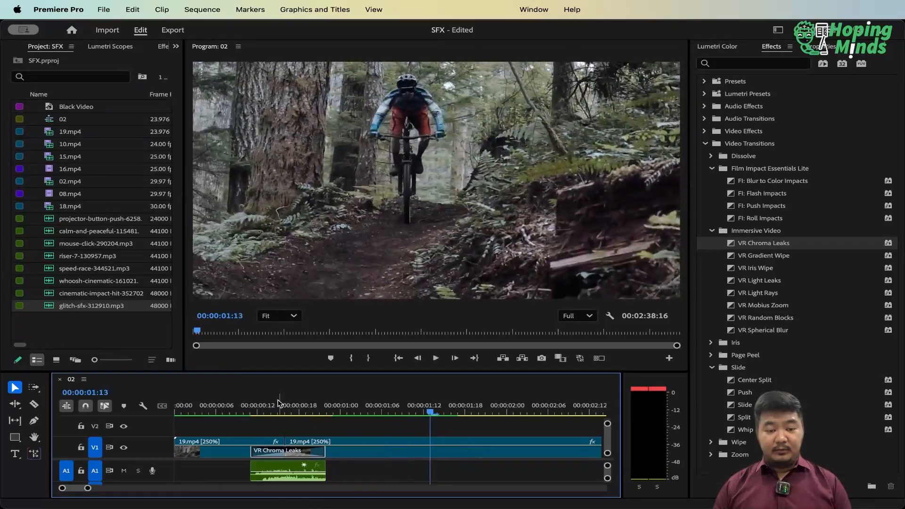
left_click_drag(278, 403, 95, 419)
key("space")
key("space")
Try moving the sound effect beneath the Push transition from A1 to A2, just ahead of the transition
key("grave")
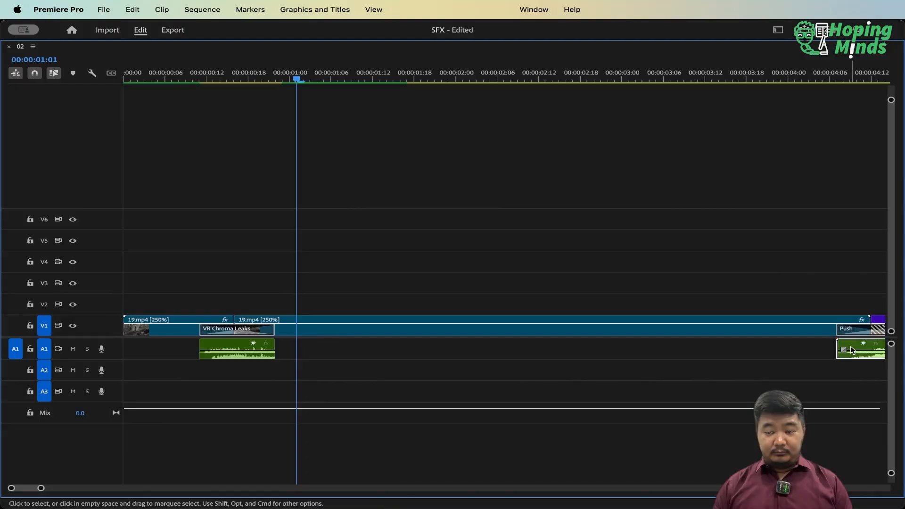
left_click_drag(852, 351, 776, 371)
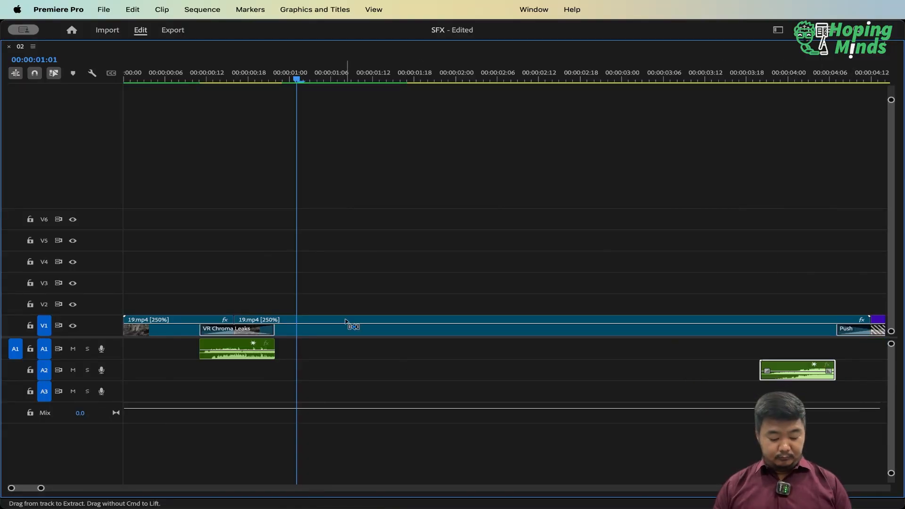
key("grave")
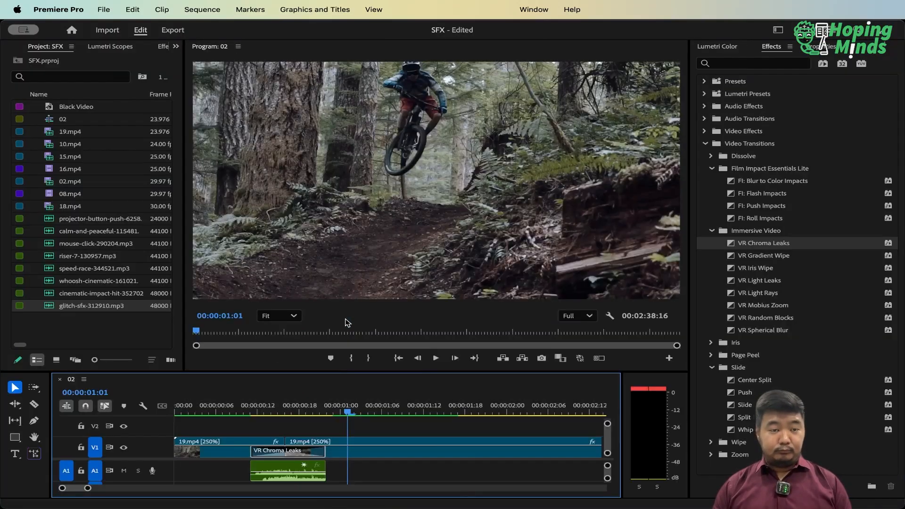
Place speed-race-344521.mp3 on A2 starting at the beginning of the sequence
left_click(79, 324)
left_click(76, 270)
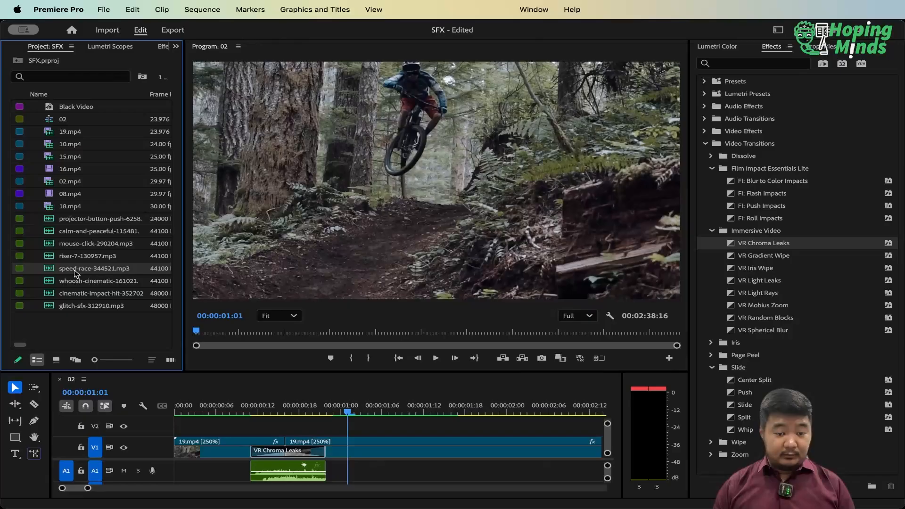
left_click(123, 460)
left_click_drag(123, 459, 125, 436)
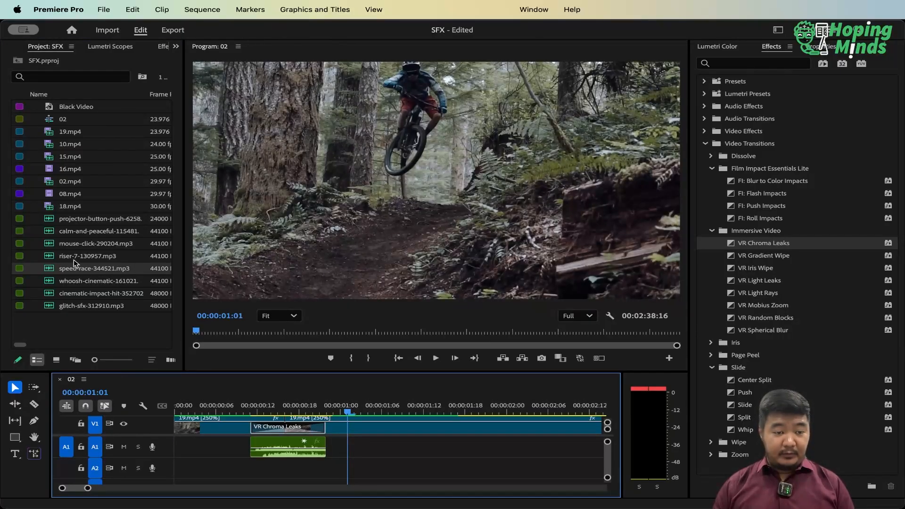
left_click_drag(74, 262, 176, 469)
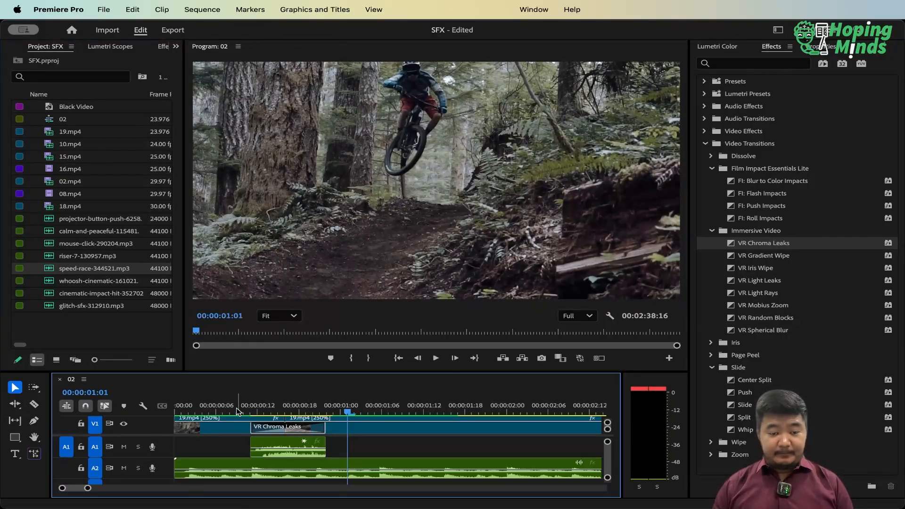
Play the sequence's opening to review the glitch effect against the speed-race music, and switch away to another app
left_click(238, 412)
key("space")
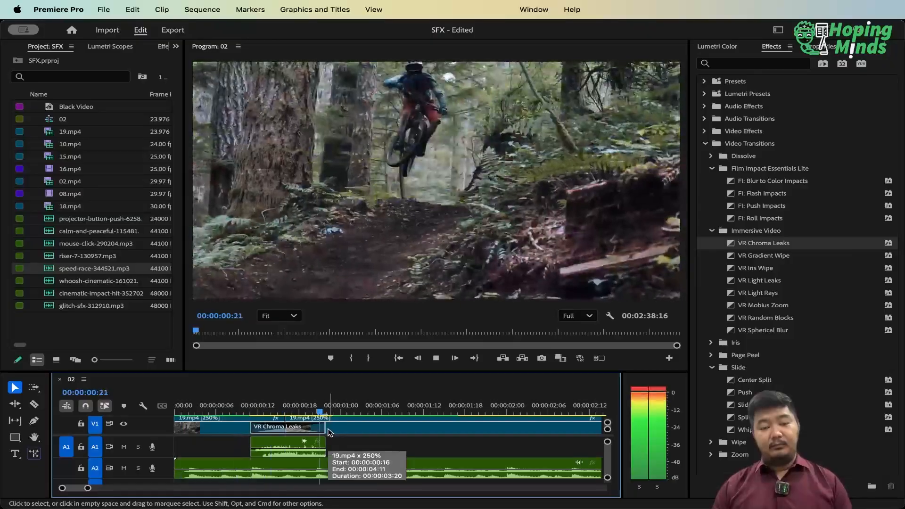
key("space")
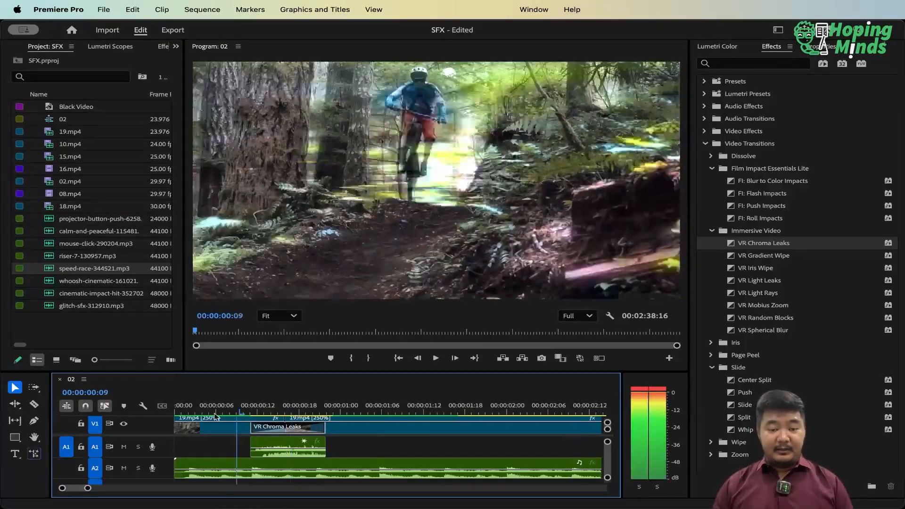
key("space")
key("space")
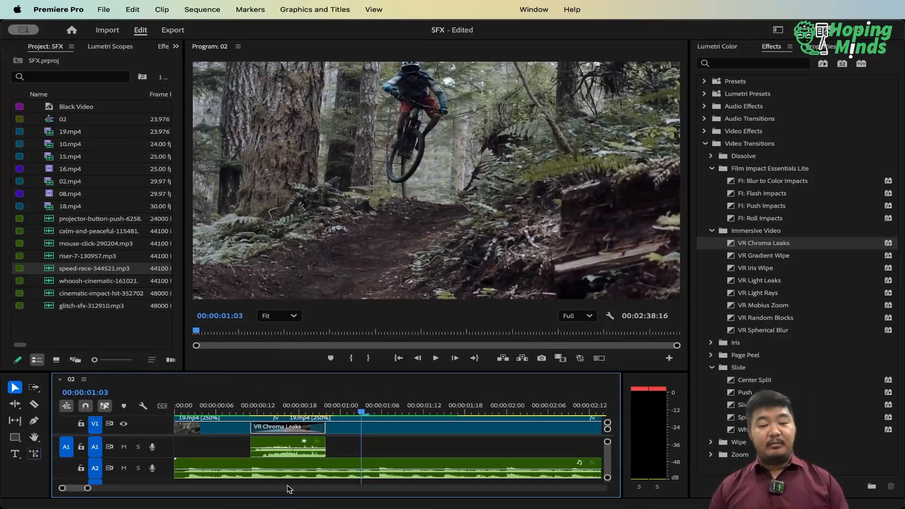
left_click_drag(189, 405, 168, 406)
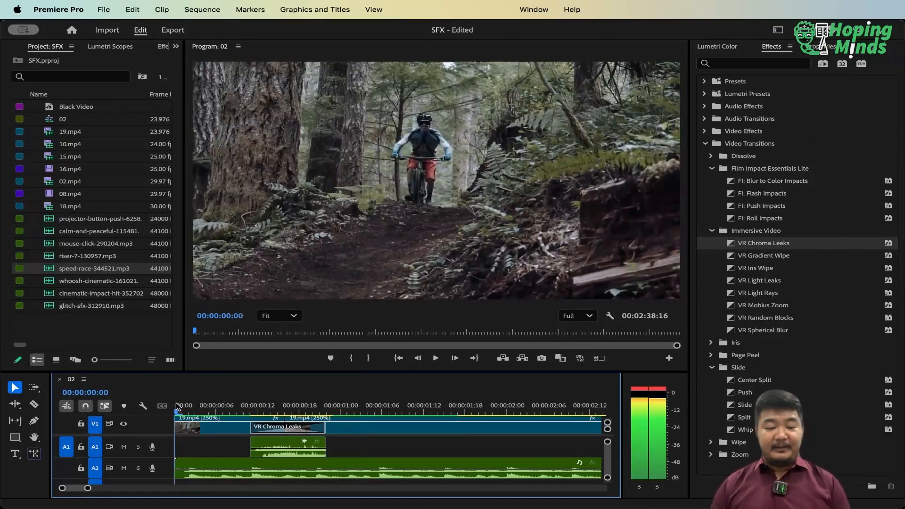
key("space")
key("space")
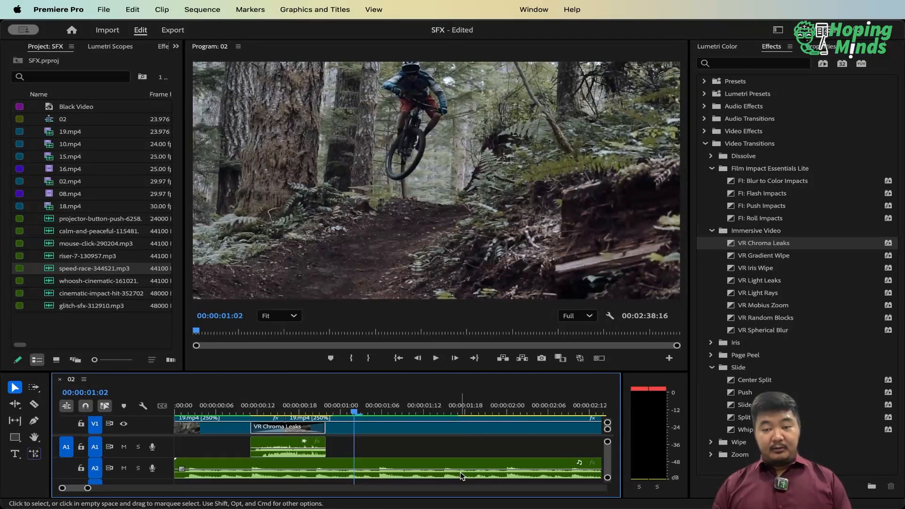
key("super+Tab")
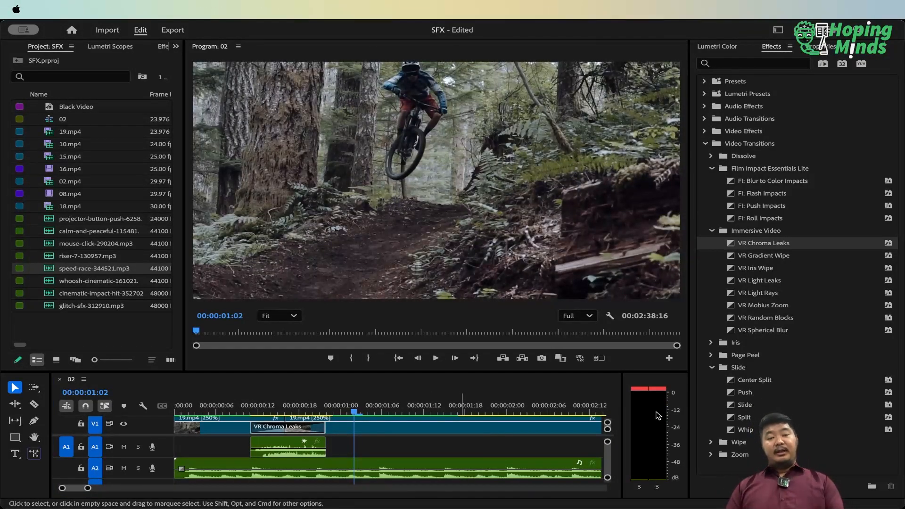